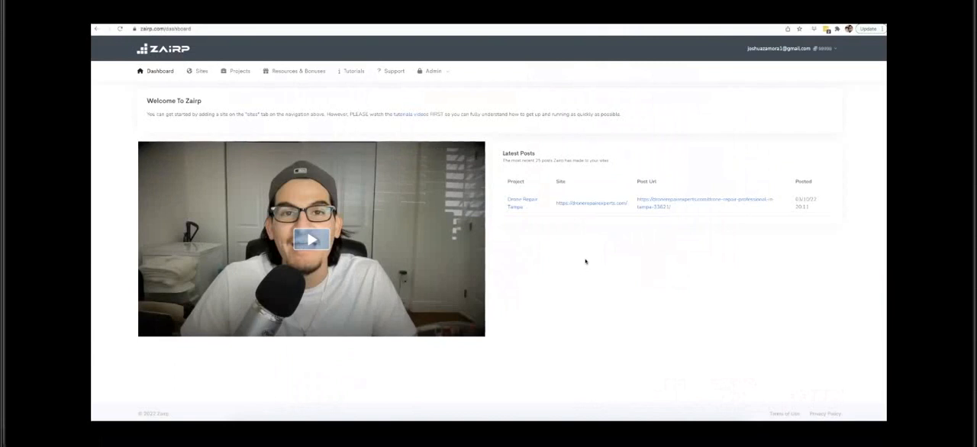
pyautogui.click(583, 263)
pyautogui.click(583, 262)
pyautogui.click(581, 263)
# Step: Switch to the browser window with the Google searches and examine the organic results for "drone repair miami"
pyautogui.hotkey('ctrl', 'Up')
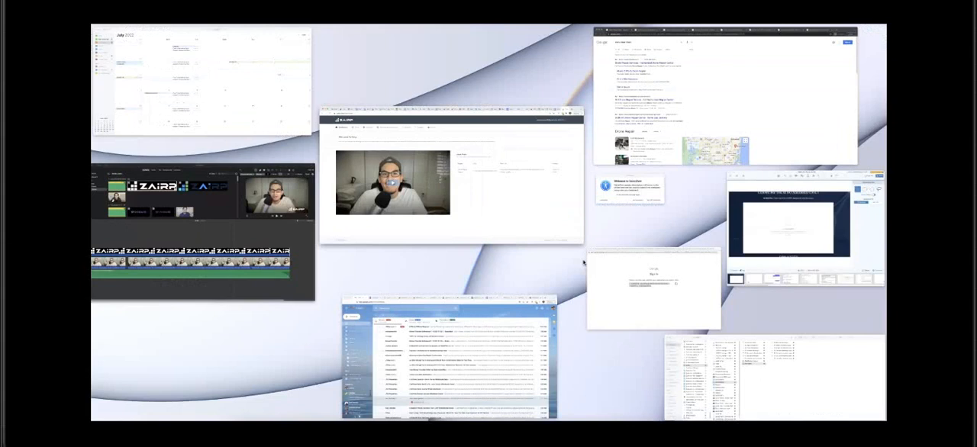
pyautogui.click(661, 132)
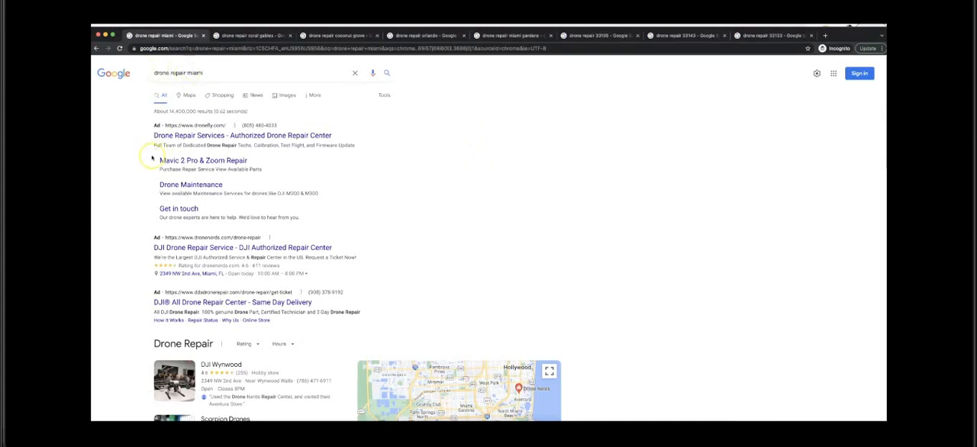
pyautogui.scroll(-7, 138, 160)
pyautogui.scroll(-4, 138, 161)
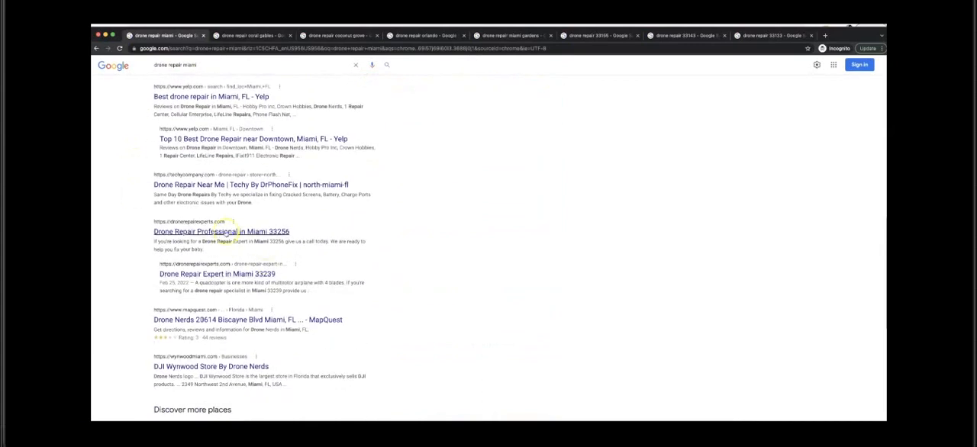
pyautogui.scroll(3, 321, 196)
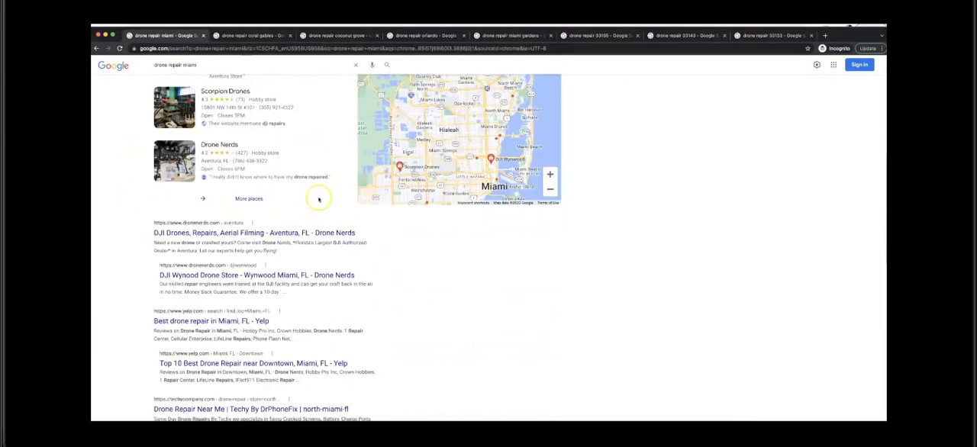
# Step: Examine the Google rankings for "drone repair coral gables" and "drone repair coconut grove"
pyautogui.click(254, 35)
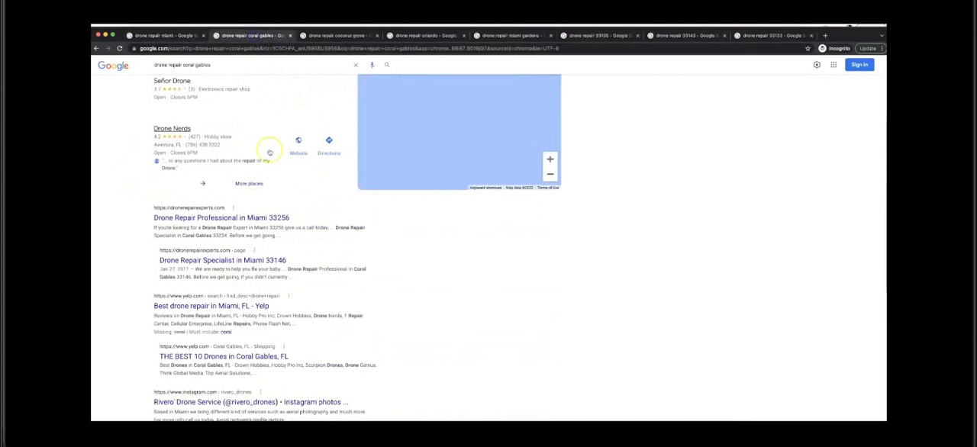
pyautogui.scroll(3, 213, 214)
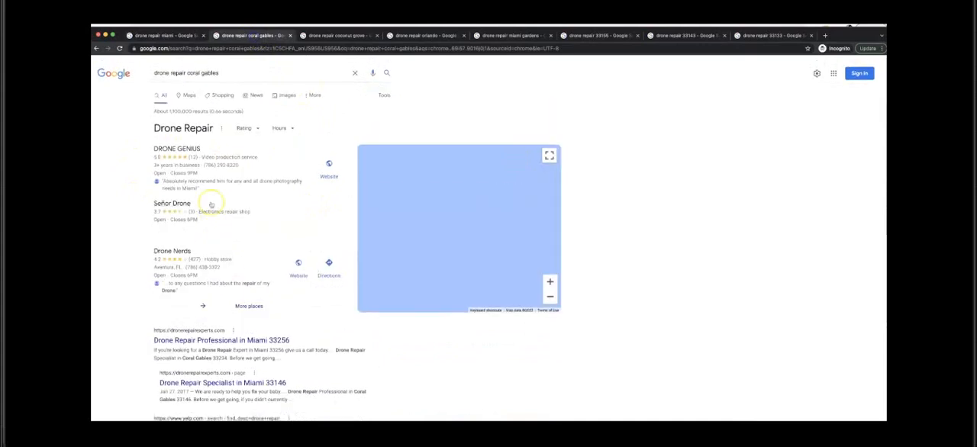
pyautogui.scroll(-2, 213, 197)
pyautogui.click(349, 36)
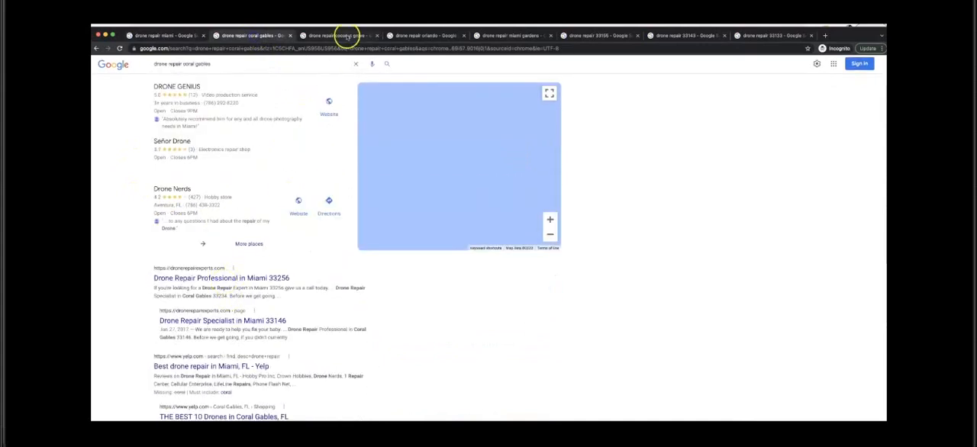
pyautogui.scroll(1, 267, 122)
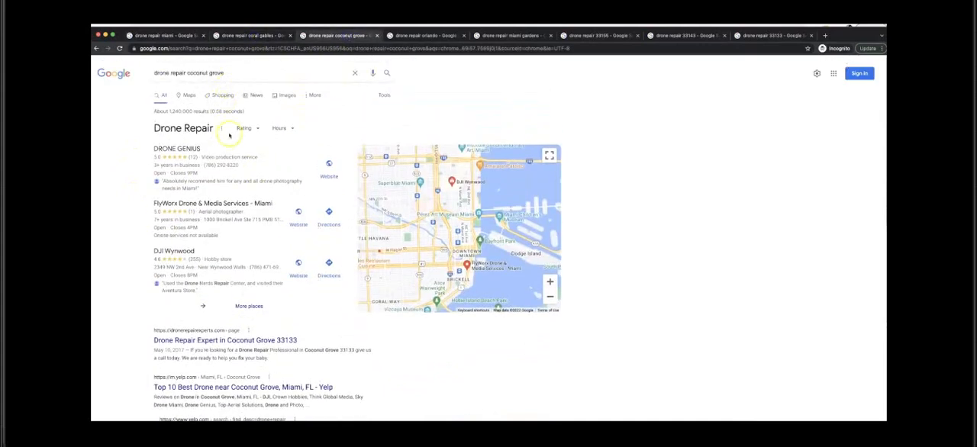
pyautogui.scroll(-1, 136, 264)
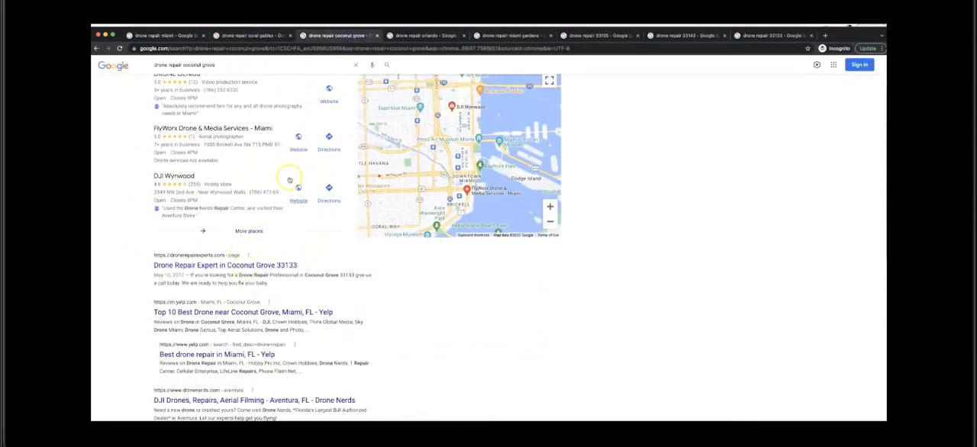
# Step: Look through the "drone repair orlando" results for the dronerepairexperts.com listing
pyautogui.click(424, 35)
pyautogui.scroll(10, 260, 110)
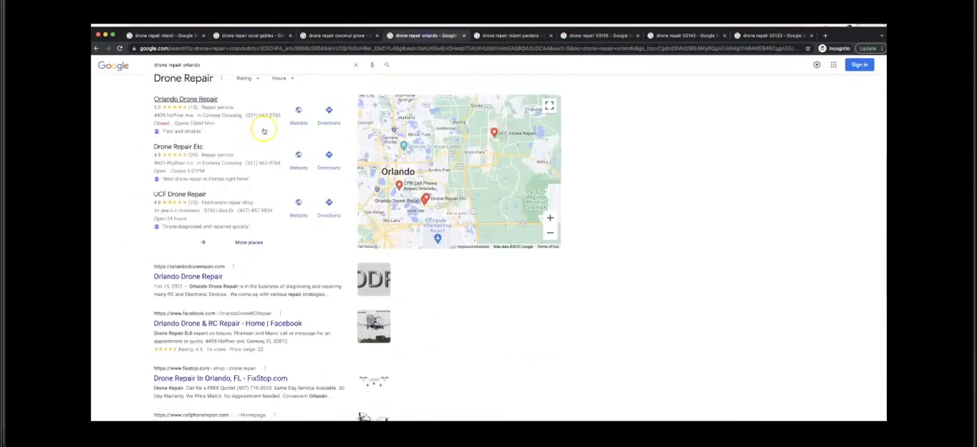
pyautogui.scroll(3, 258, 120)
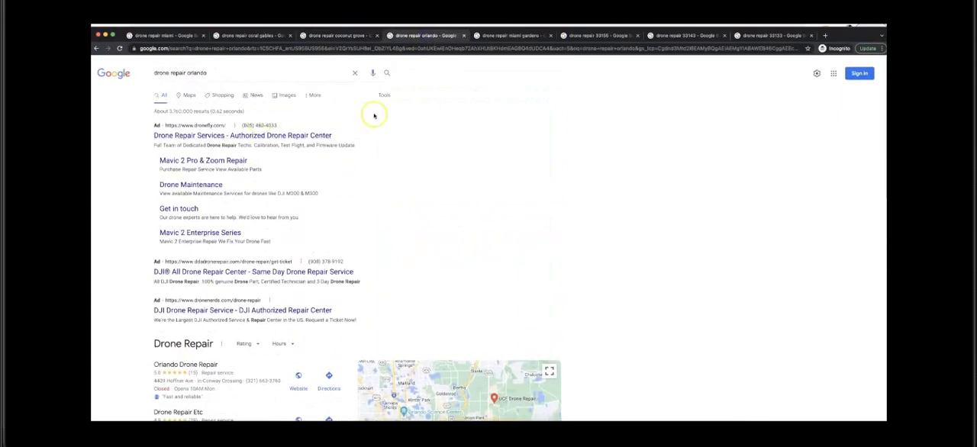
pyautogui.scroll(-5, 364, 125)
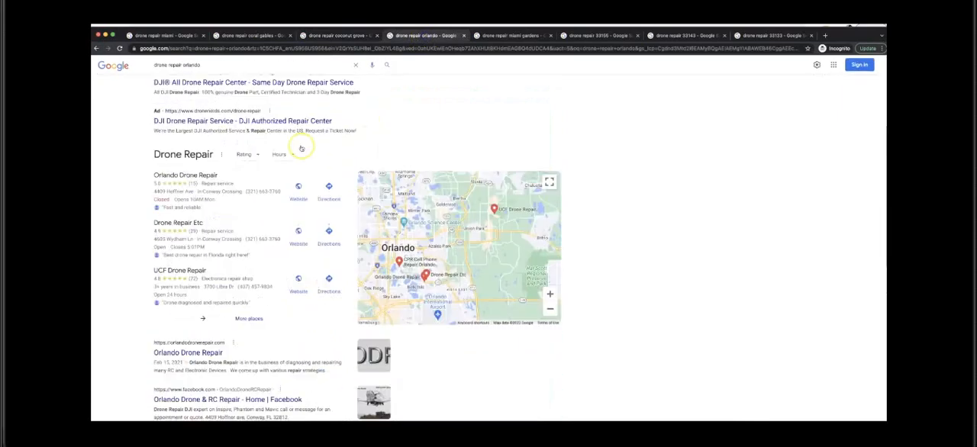
pyautogui.scroll(-2, 269, 272)
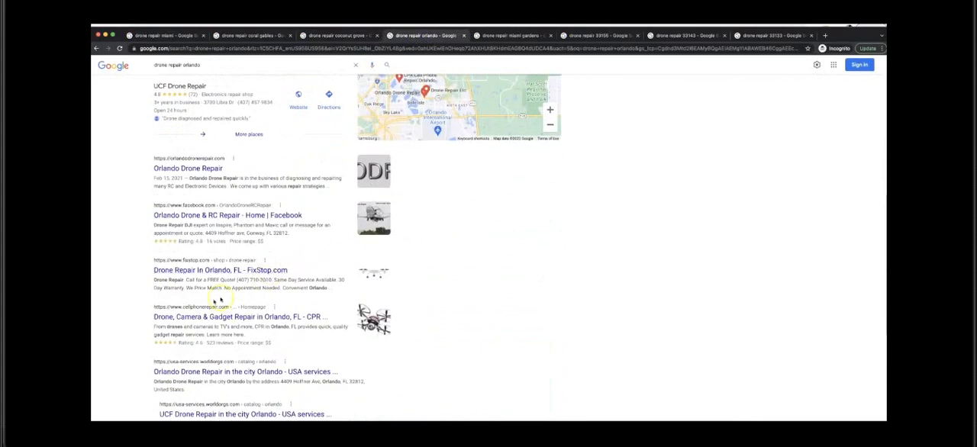
pyautogui.scroll(-2, 221, 302)
pyautogui.scroll(-1, 224, 302)
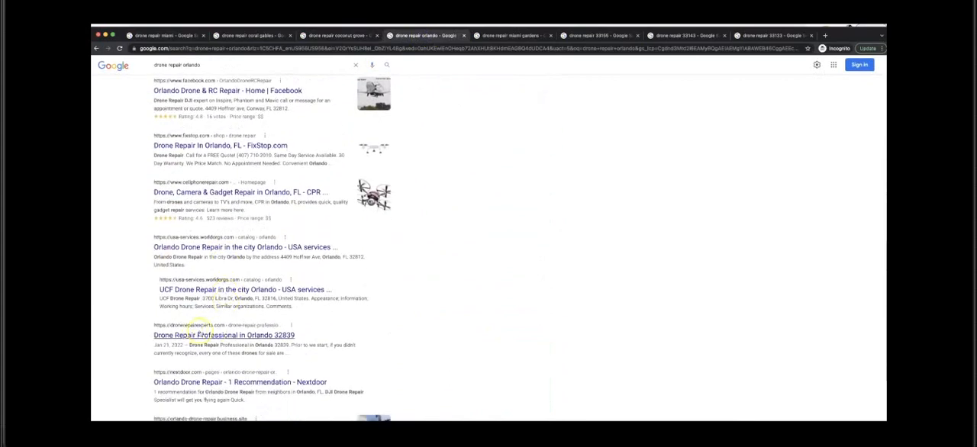
# Step: Look through the "drone repair miami gardens" results for the dronerepairexperts.com listings
pyautogui.click(513, 36)
pyautogui.scroll(4, 282, 201)
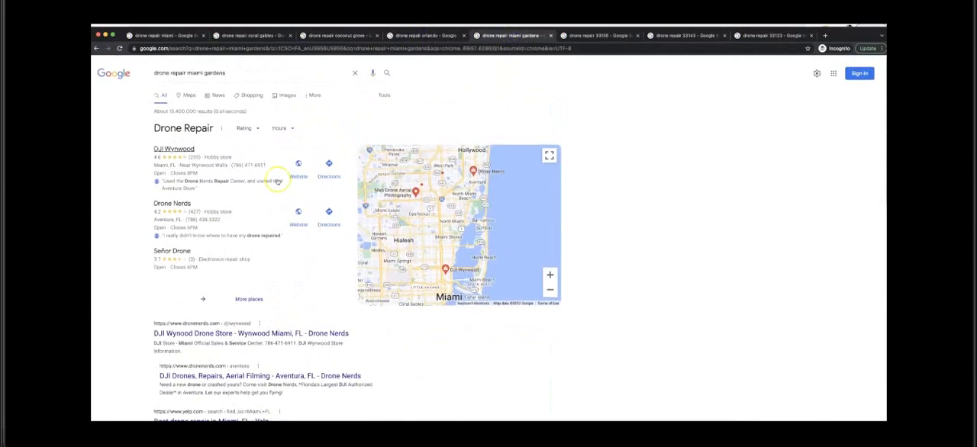
pyautogui.scroll(-2, 229, 238)
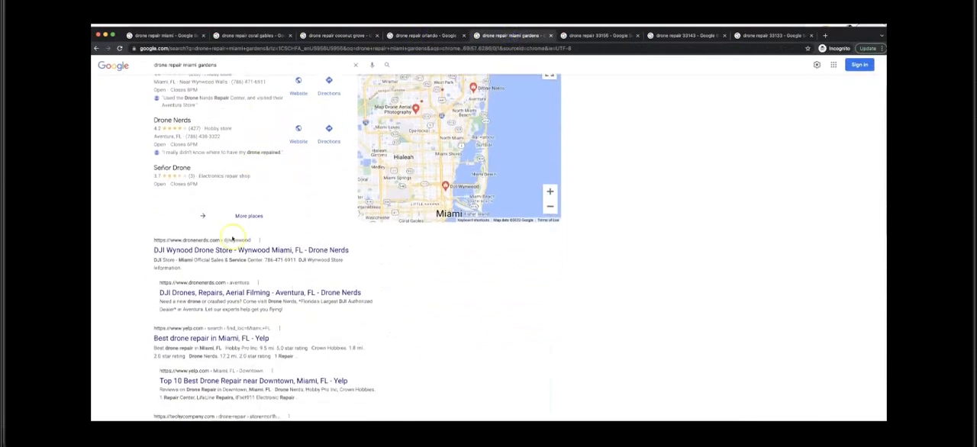
pyautogui.scroll(-4, 216, 266)
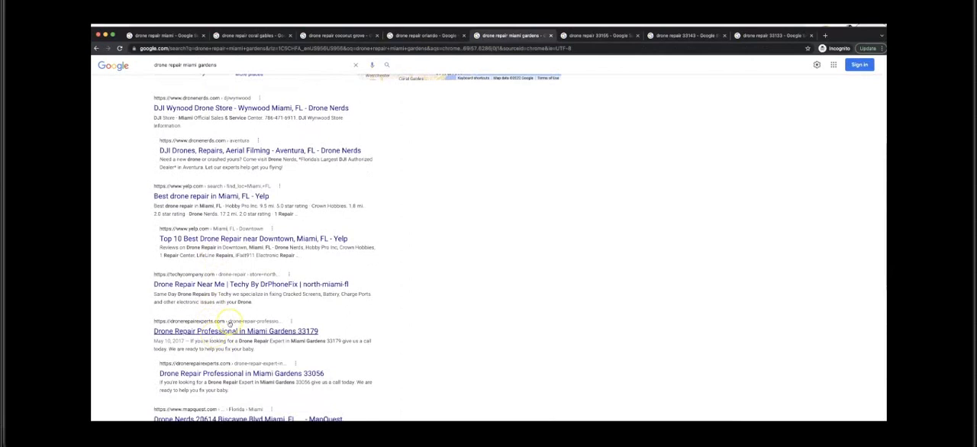
pyautogui.click(600, 146)
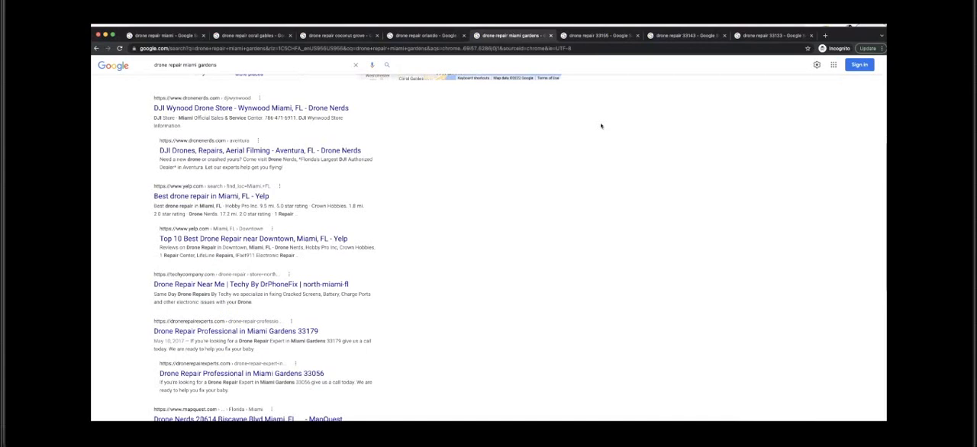
# Step: Examine the Google rankings for the ZIP code searches "drone repair 33155", "drone repair 33143" and "drone repair 33133"
pyautogui.click(600, 36)
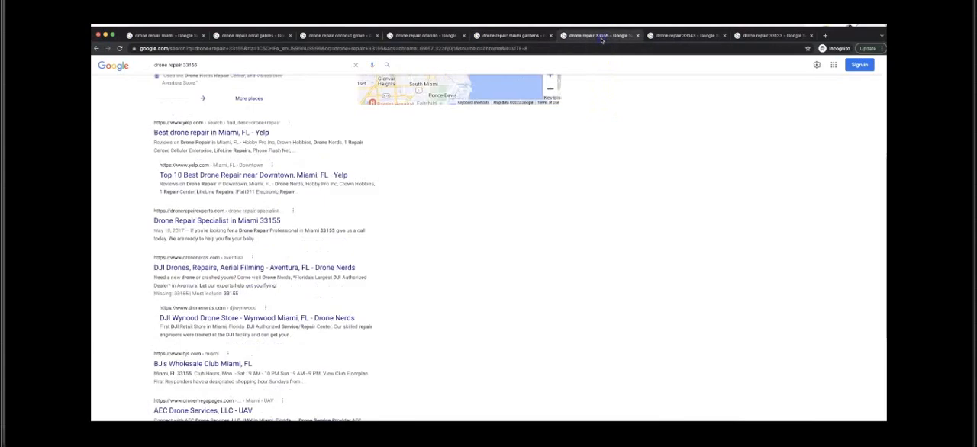
pyautogui.scroll(5, 284, 179)
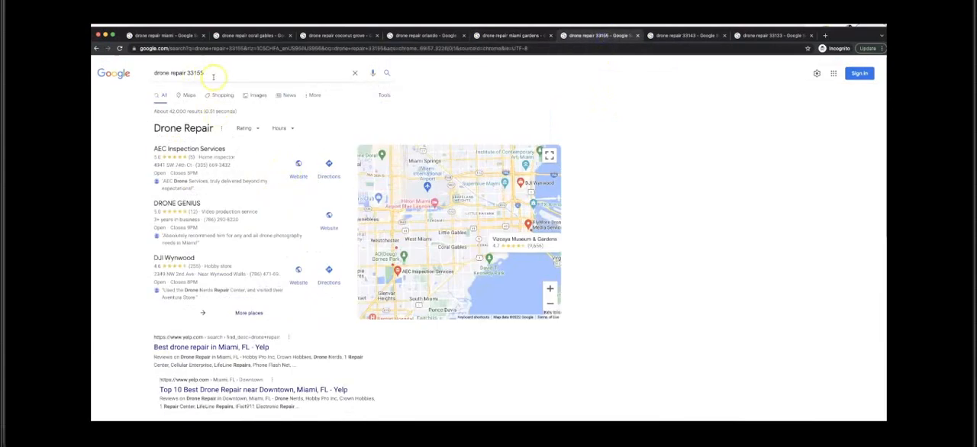
pyautogui.scroll(-3, 241, 229)
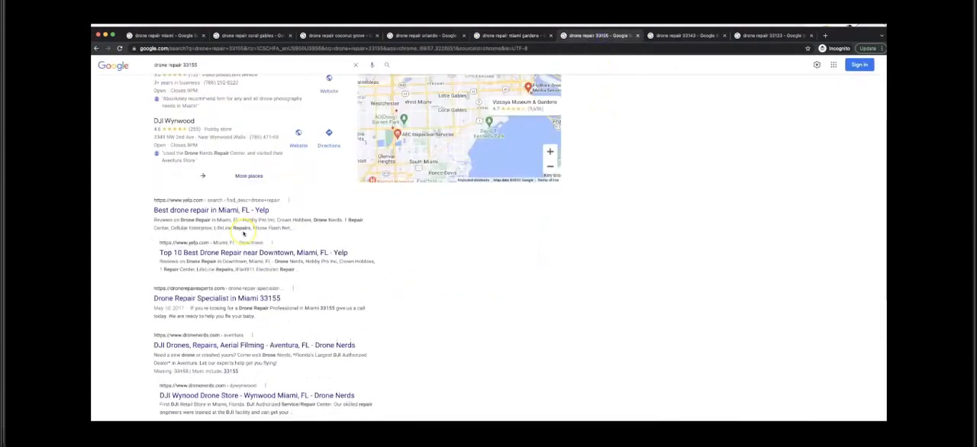
pyautogui.scroll(-2, 242, 233)
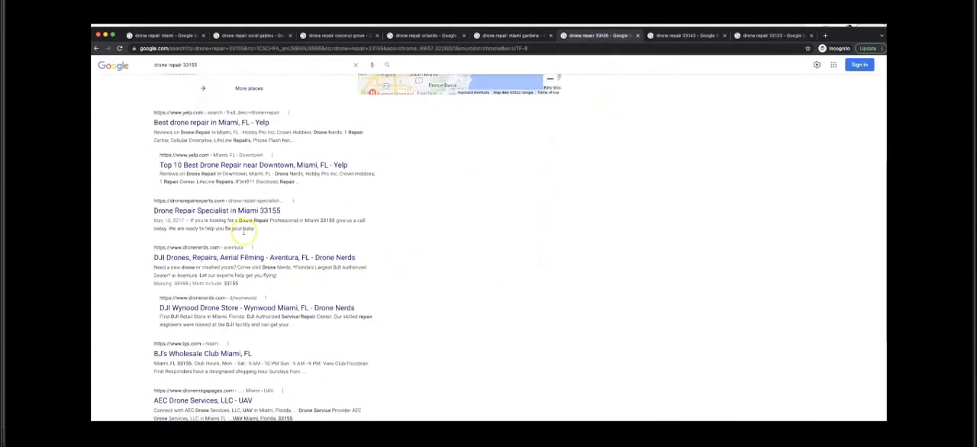
pyautogui.click(679, 36)
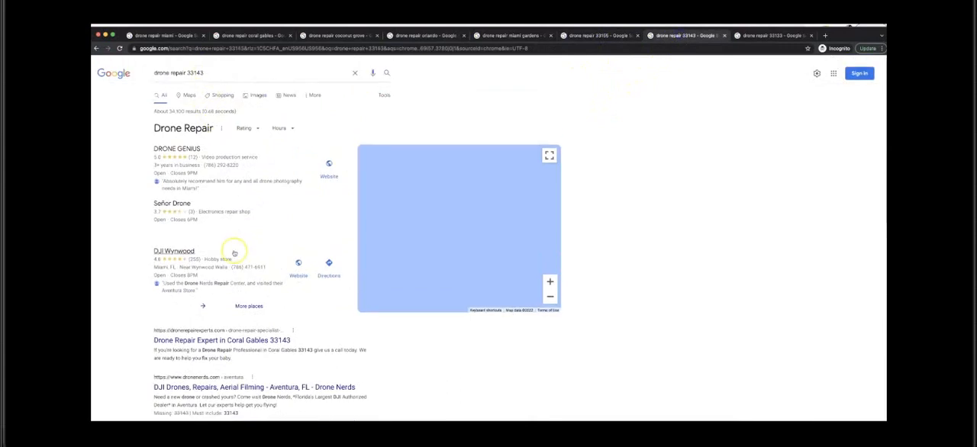
pyautogui.scroll(-3, 235, 253)
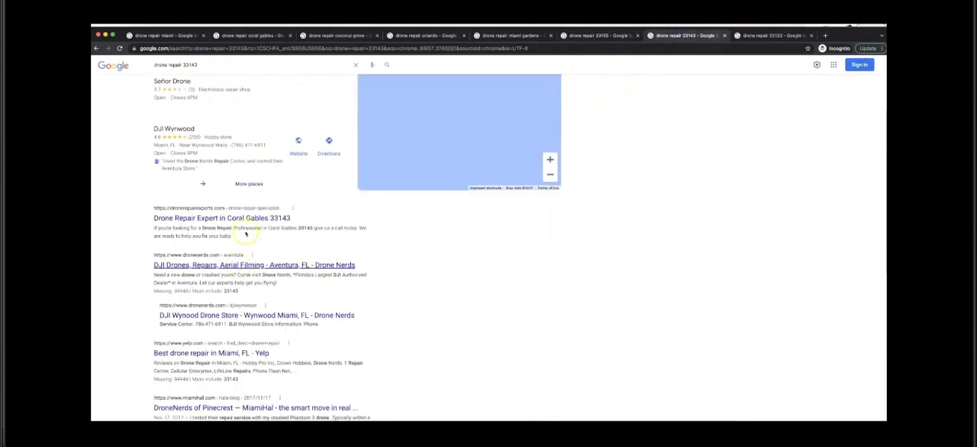
pyautogui.click(740, 35)
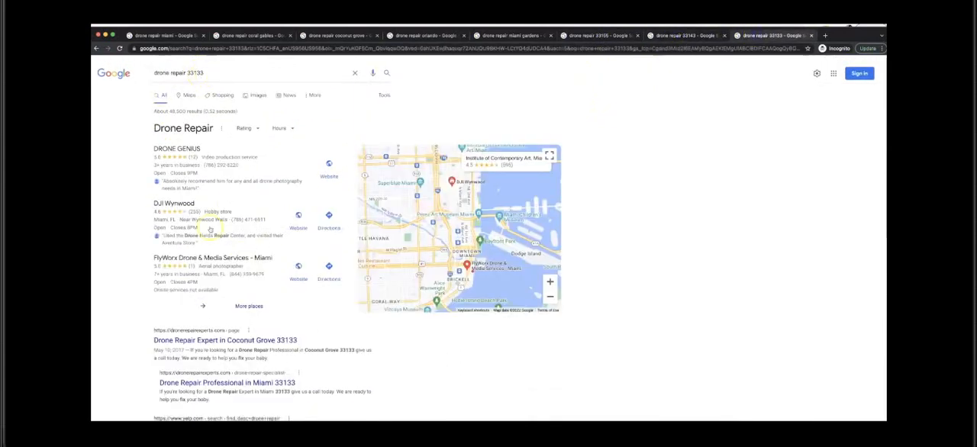
pyautogui.scroll(-1, 210, 230)
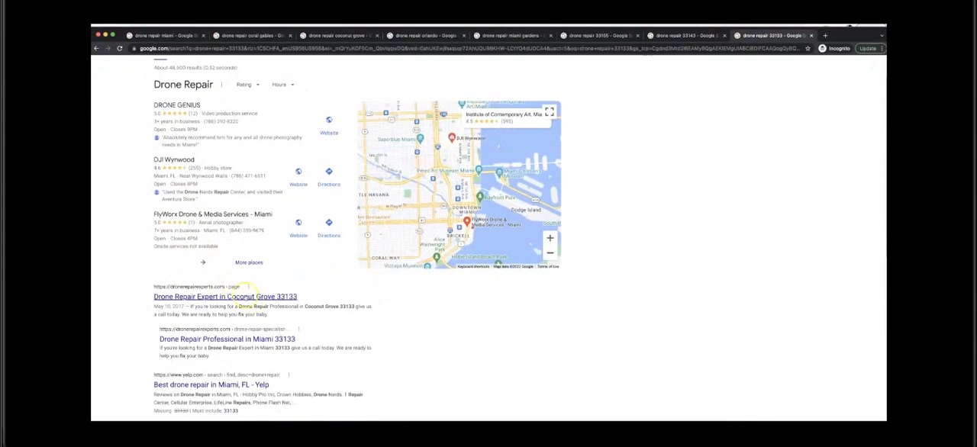
pyautogui.scroll(1, 443, 307)
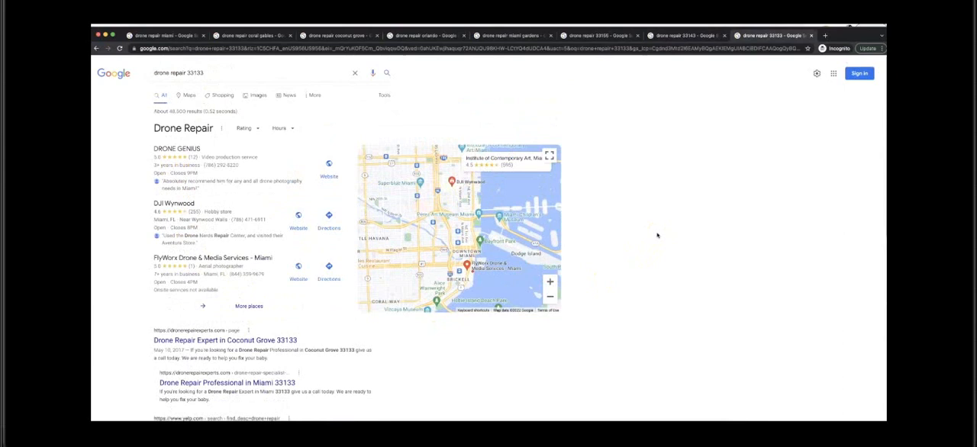
# Step: Switch back to the Zairp dashboard with its list of latest posts
pyautogui.click(663, 228)
pyautogui.click(814, 53)
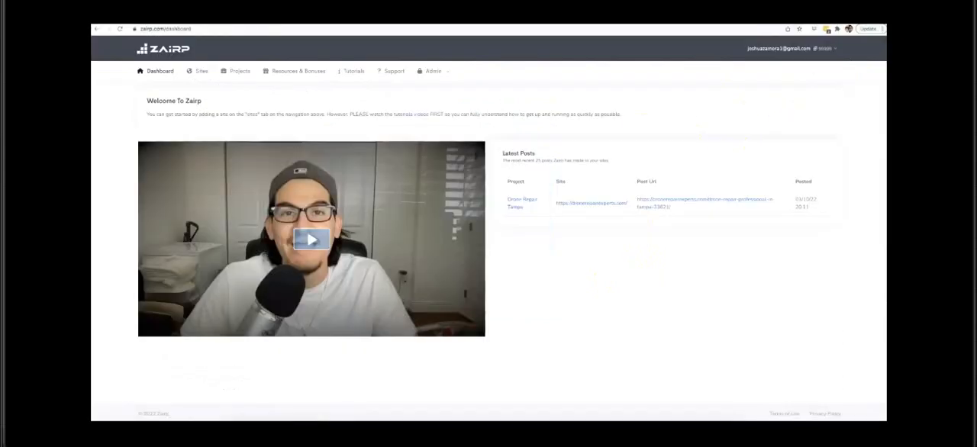
pyautogui.click(585, 297)
pyautogui.click(464, 249)
pyautogui.click(590, 205)
pyautogui.click(608, 212)
# Step: Open the Zairp sites list and view the form for adding a WordPress site
pyautogui.click(203, 71)
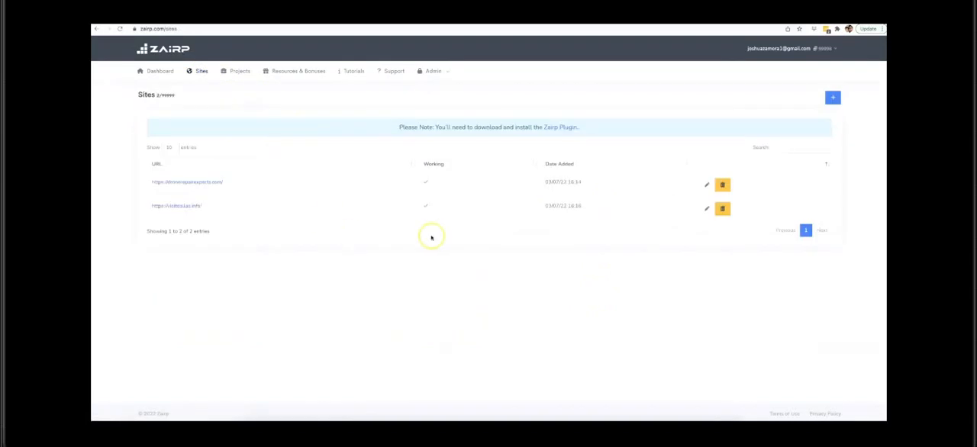
pyautogui.click(833, 97)
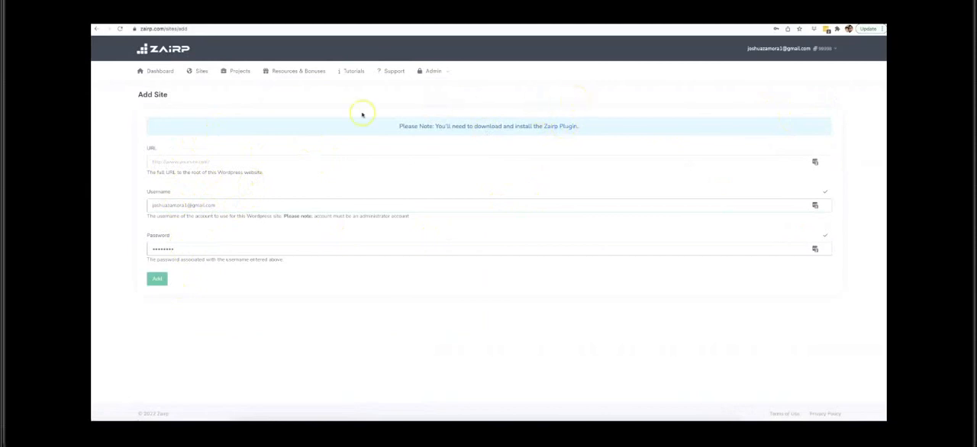
# Step: Start a new Zairp project and name it "Drone Repair Naples"
pyautogui.click(241, 72)
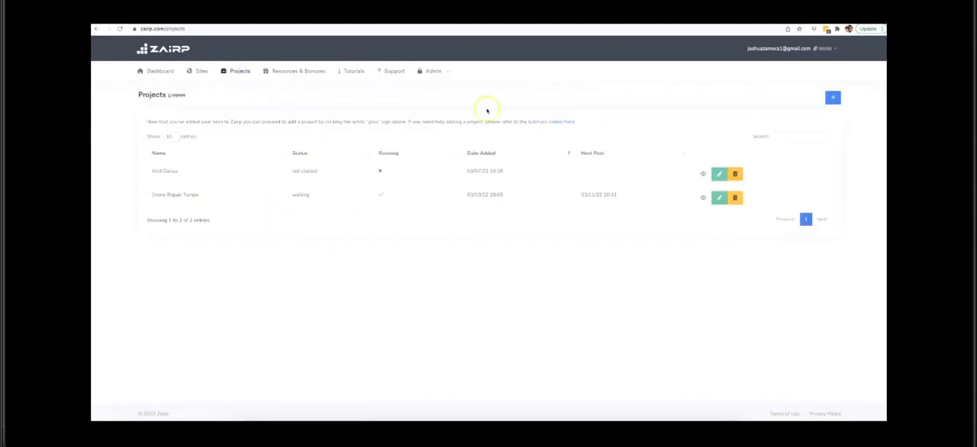
pyautogui.click(834, 98)
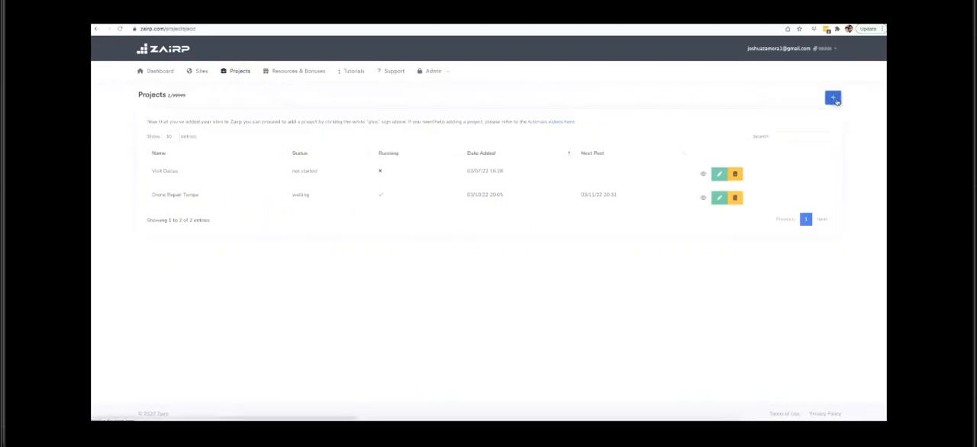
pyautogui.click(201, 163)
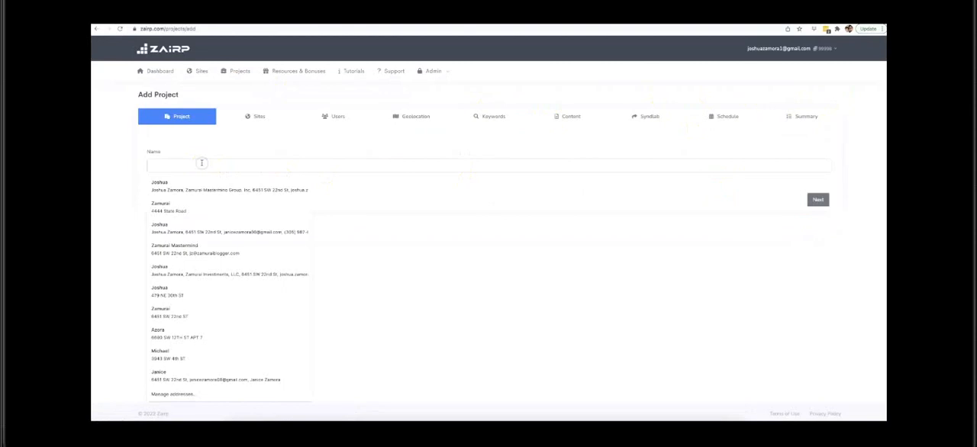
pyautogui.write('Drone Rep')
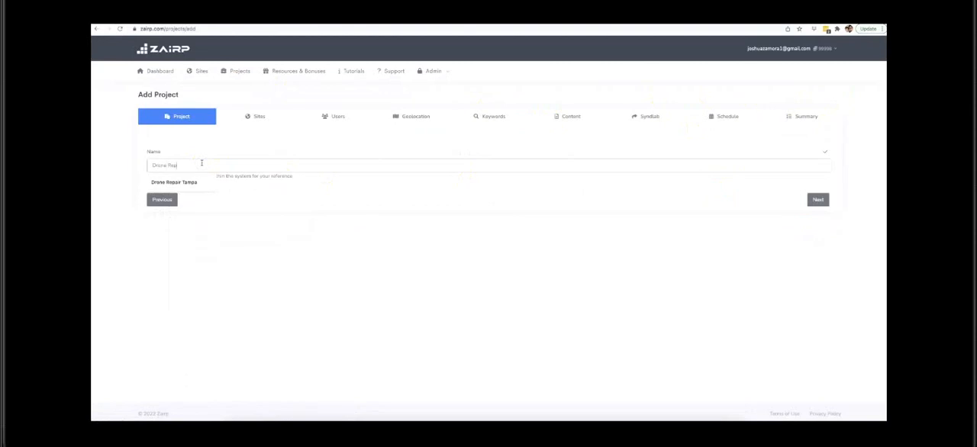
pyautogui.write('air Naples')
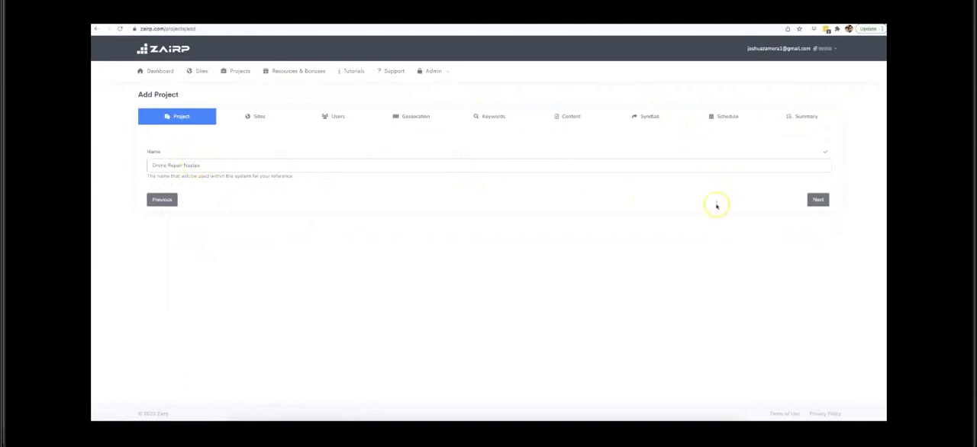
# Step: Assign the WordPress site to the project, keep site customisation and user creation at No, and continue to the geolocation settings
pyautogui.click(817, 200)
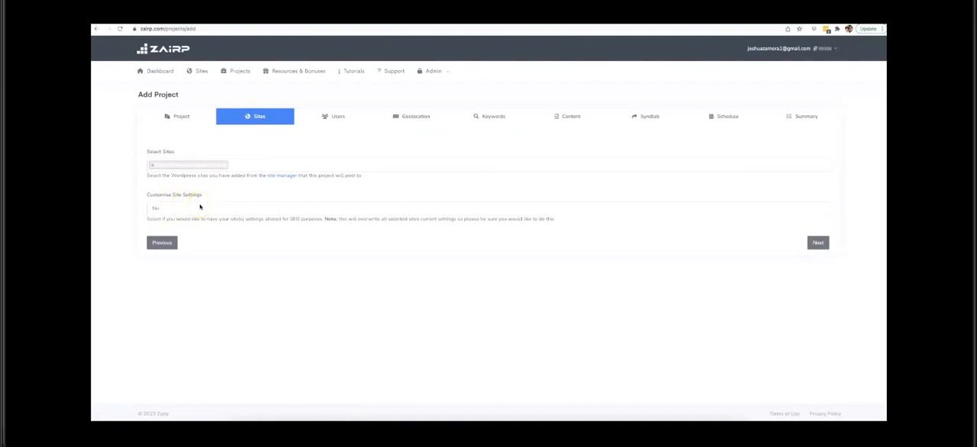
pyautogui.click(200, 206)
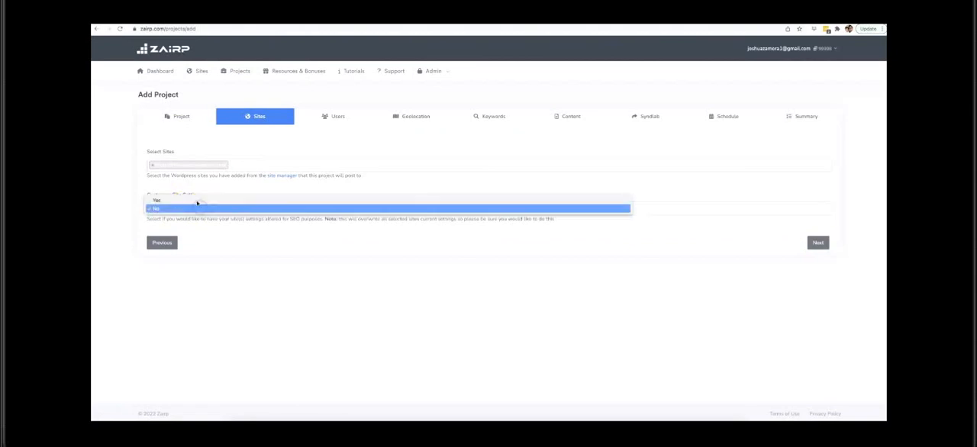
pyautogui.click(229, 247)
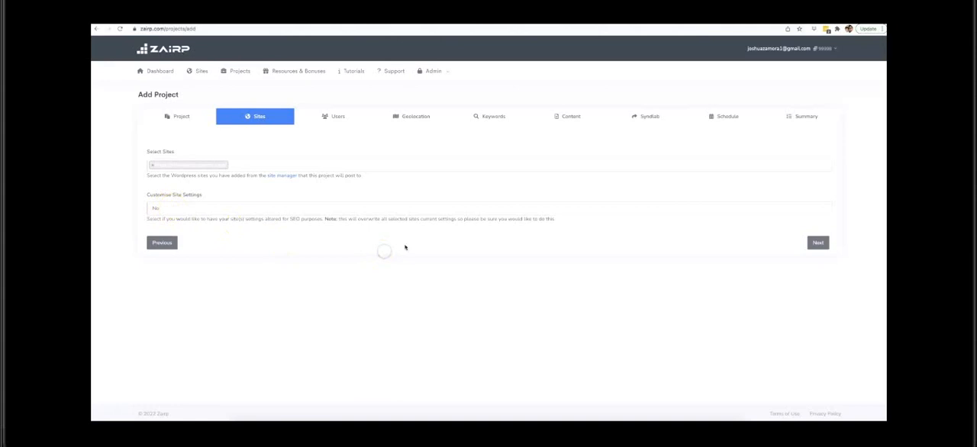
pyautogui.click(822, 243)
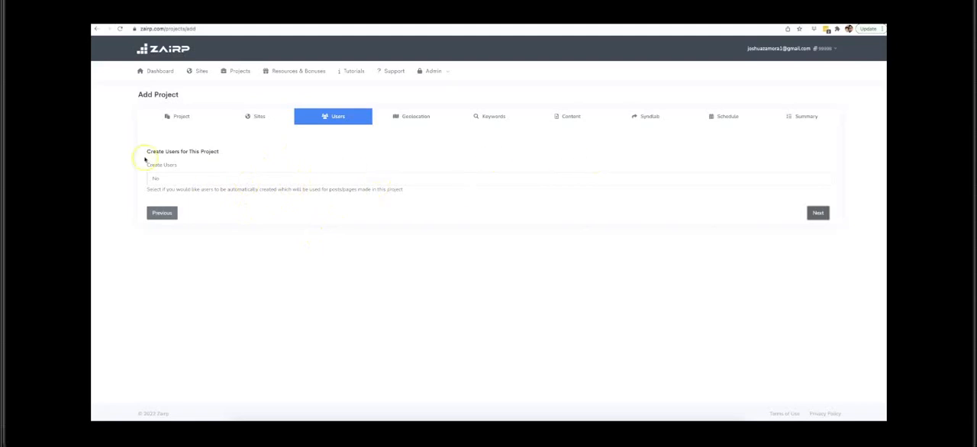
pyautogui.click(814, 214)
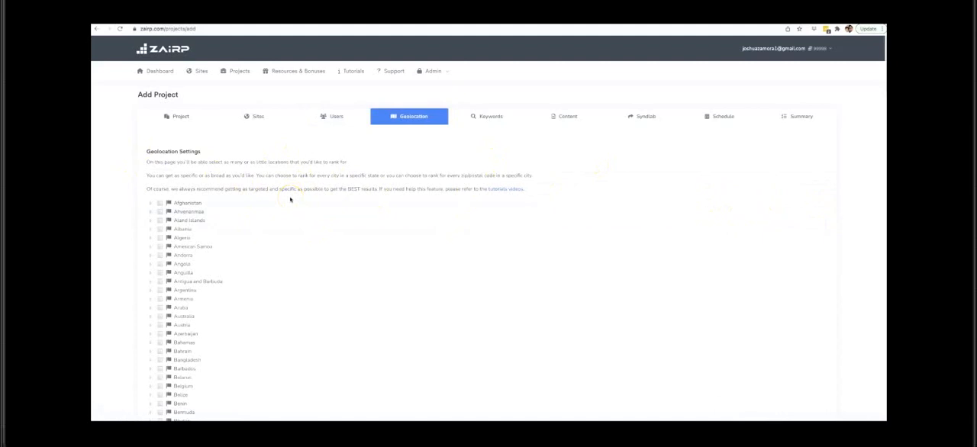
# Step: Look through the list of countries available in the geolocation settings
pyautogui.scroll(-1, 290, 200)
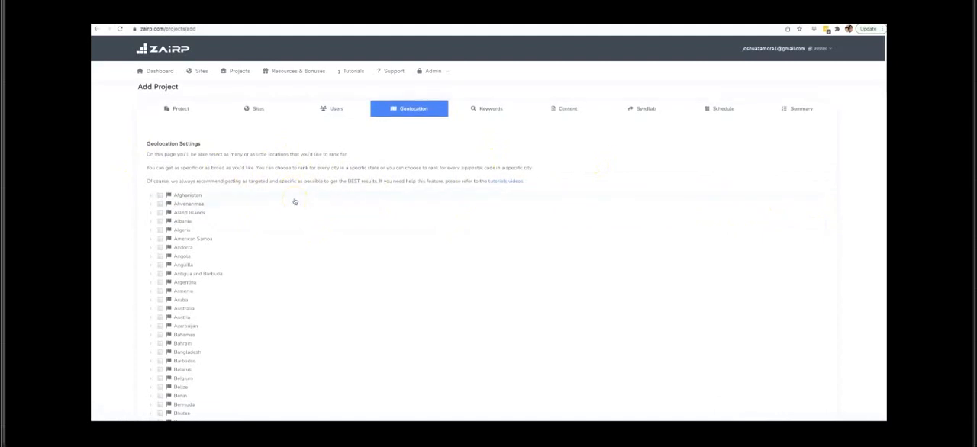
pyautogui.scroll(-1, 294, 202)
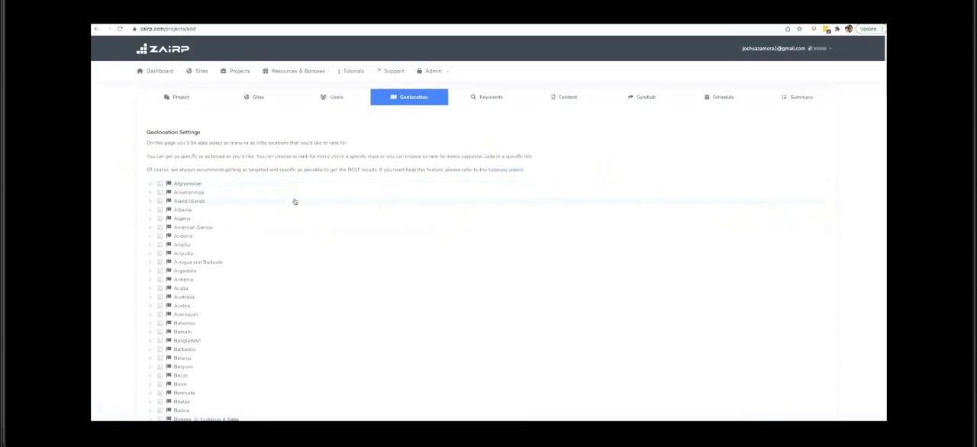
pyautogui.scroll(-2, 294, 202)
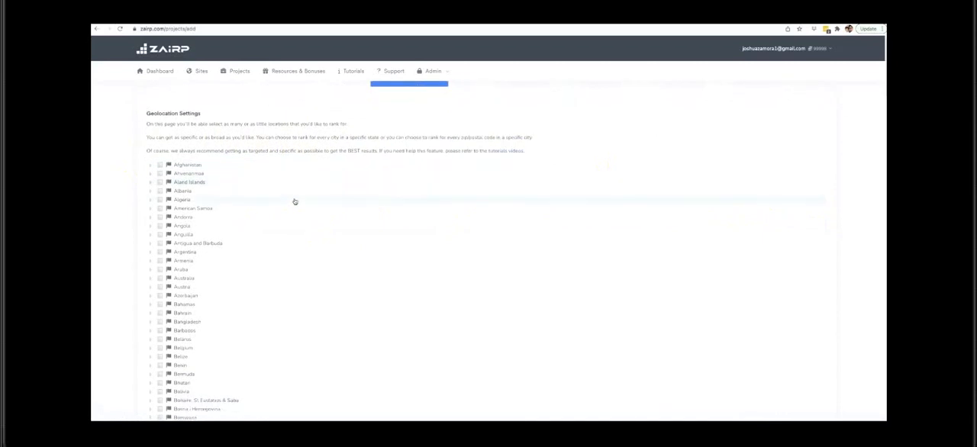
pyautogui.scroll(-2, 295, 202)
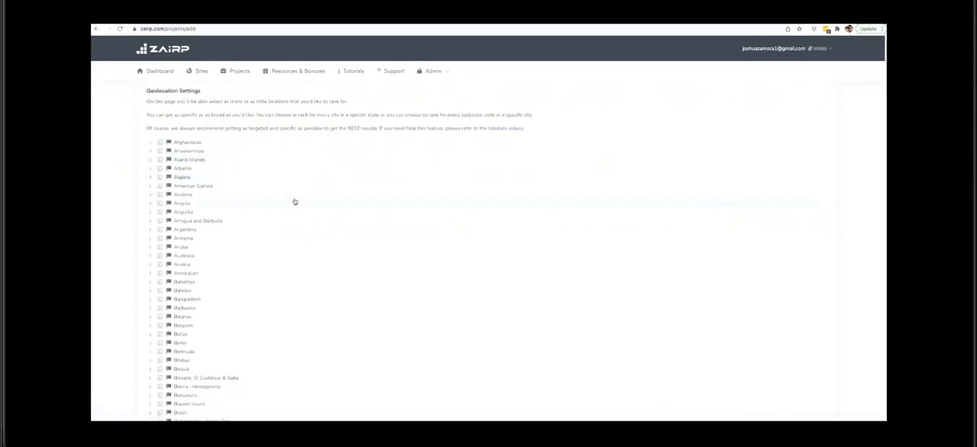
pyautogui.scroll(-3, 295, 202)
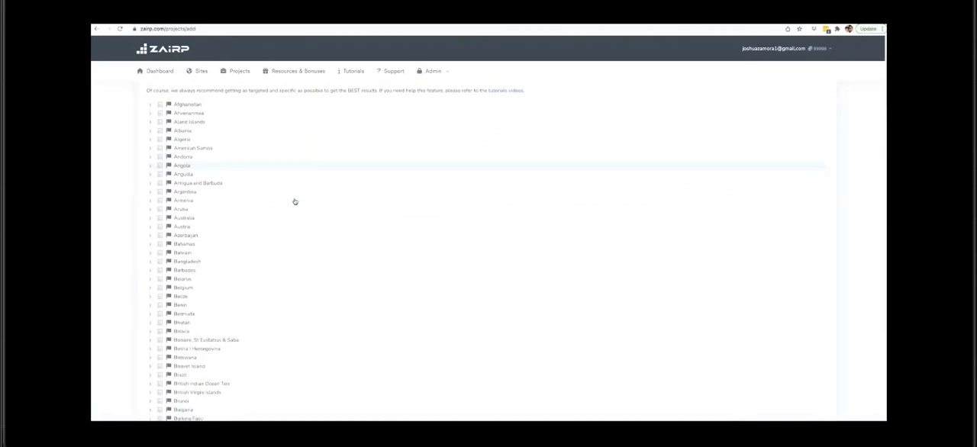
pyautogui.scroll(4, 295, 202)
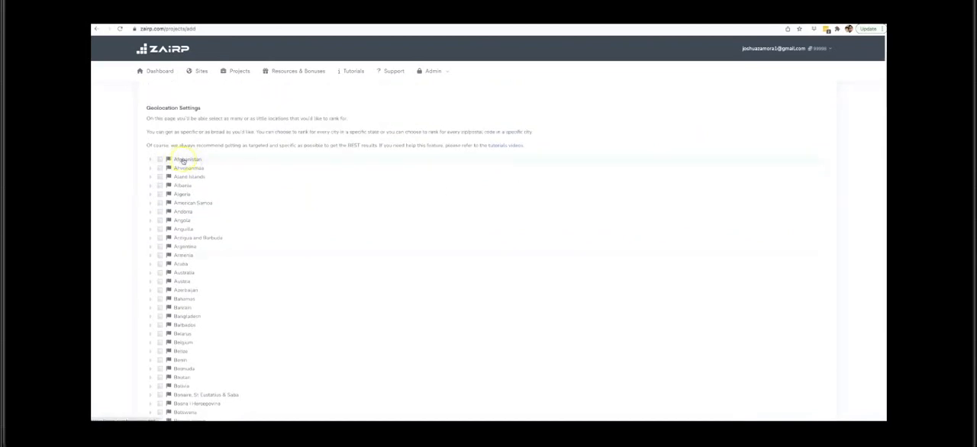
pyautogui.scroll(-5, 219, 184)
pyautogui.scroll(-15, 222, 186)
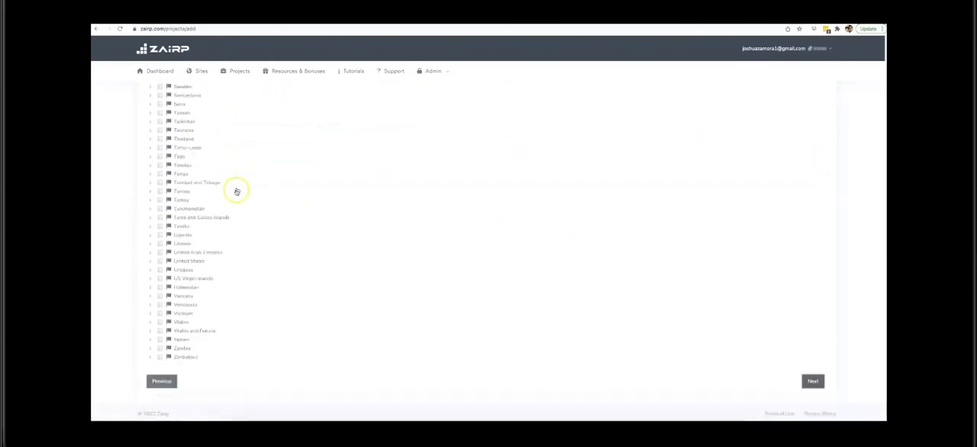
pyautogui.scroll(3, 221, 310)
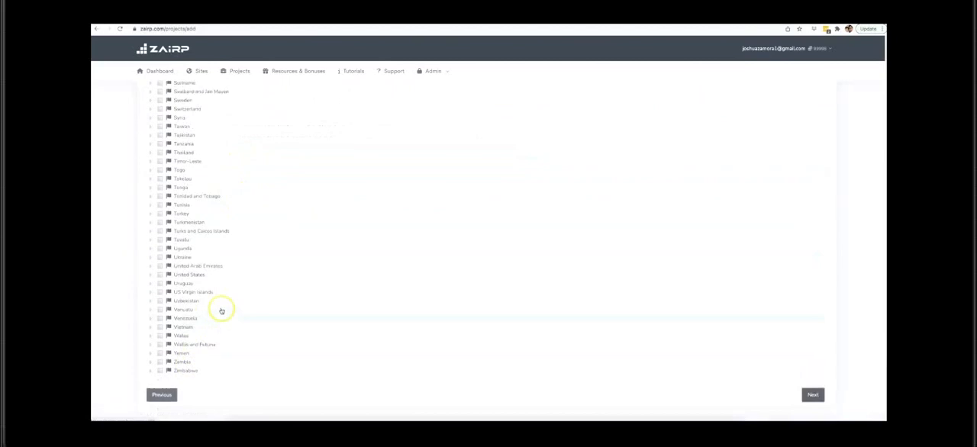
pyautogui.scroll(3, 236, 299)
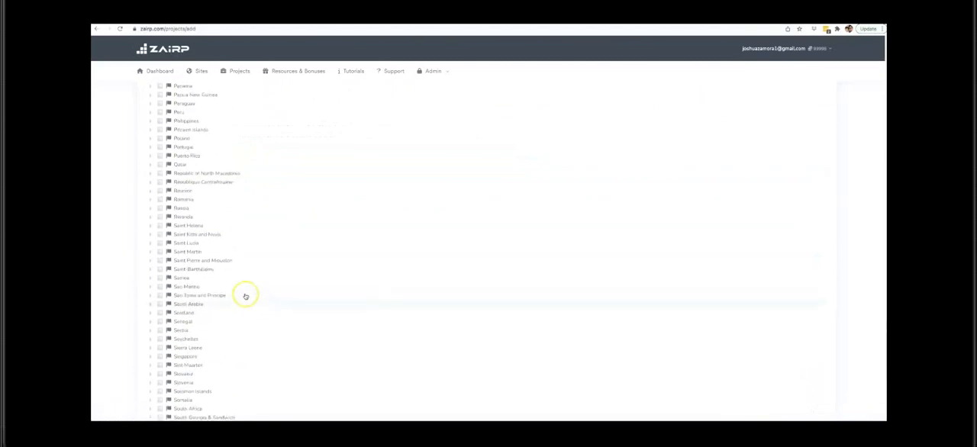
# Step: Expand United States and its state Florida in the location tree to list the Florida cities
pyautogui.scroll(-6, 245, 295)
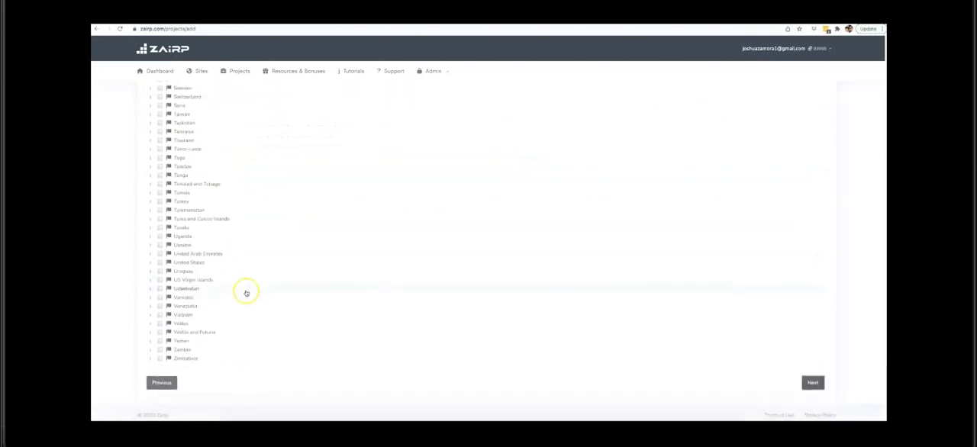
pyautogui.click(150, 264)
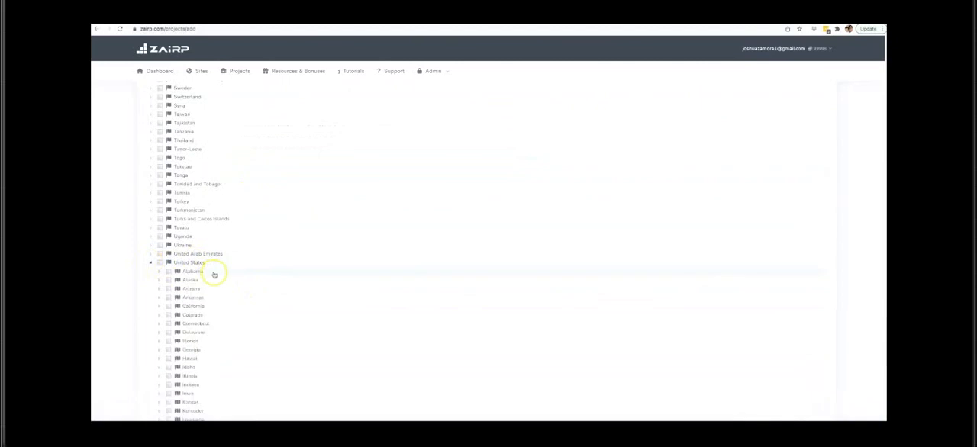
pyautogui.scroll(-1, 215, 272)
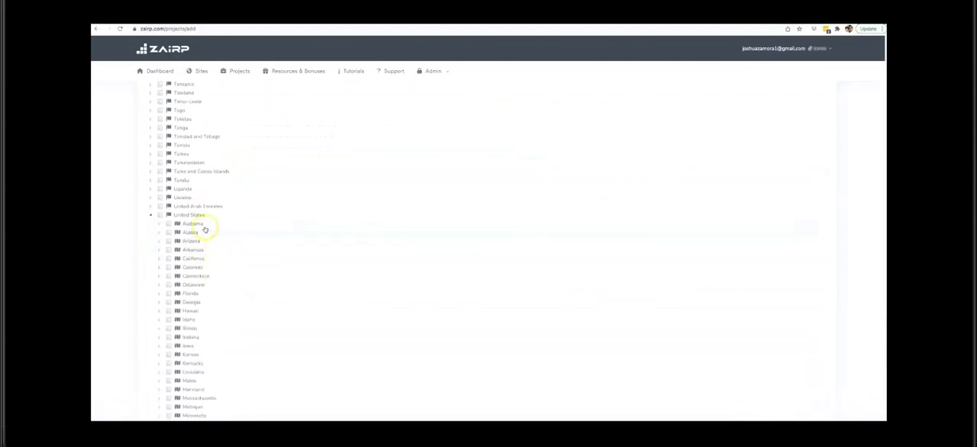
pyautogui.scroll(-1, 209, 290)
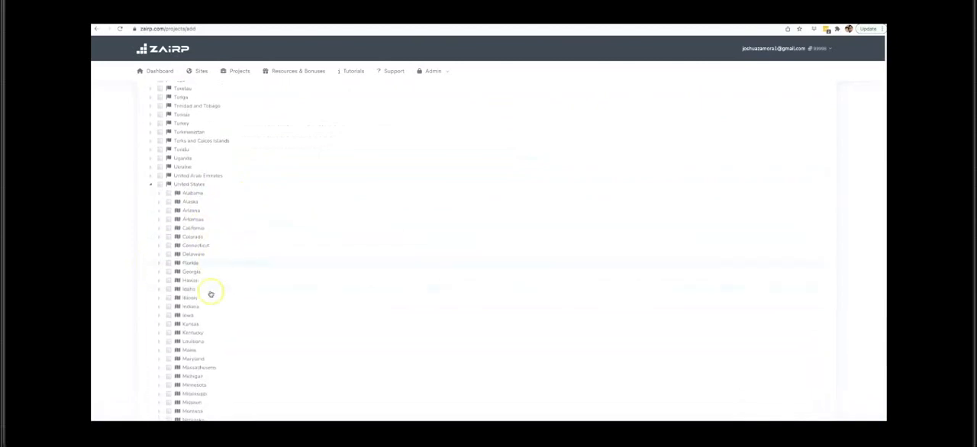
pyautogui.scroll(-1, 212, 290)
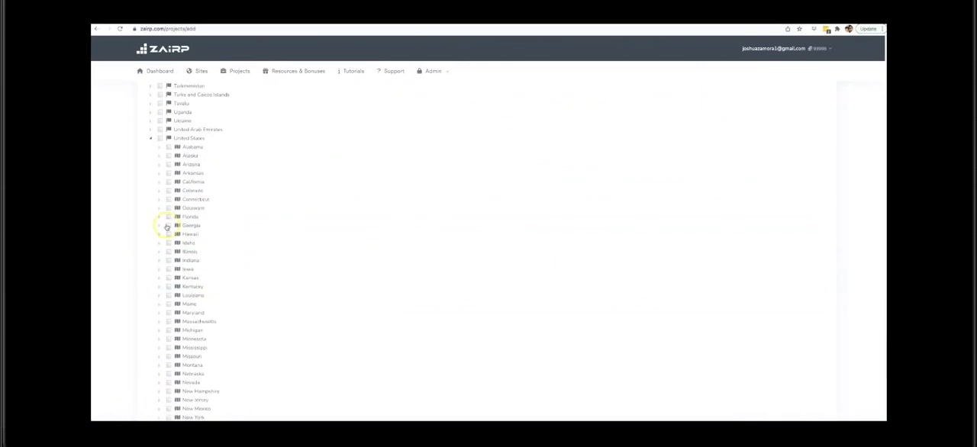
pyautogui.click(160, 218)
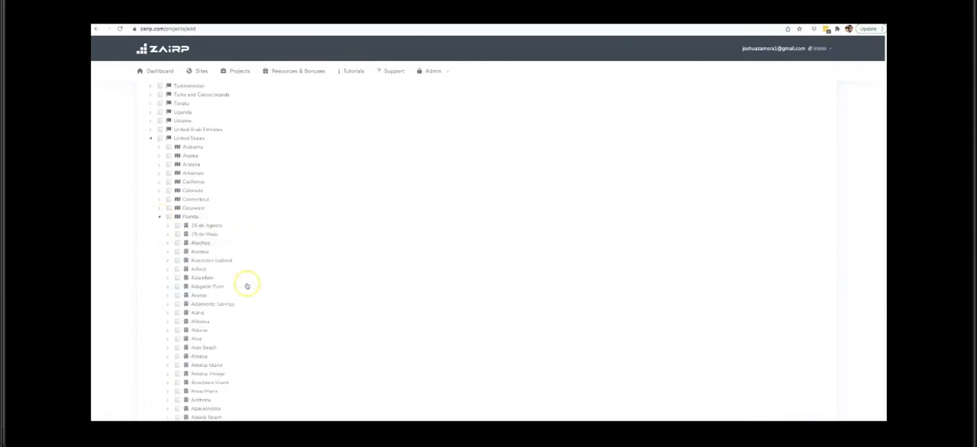
# Step: Select Naples with all its ZIP codes among the Florida cities and continue to the keyword settings
pyautogui.scroll(-1, 252, 286)
pyautogui.scroll(-8, 251, 287)
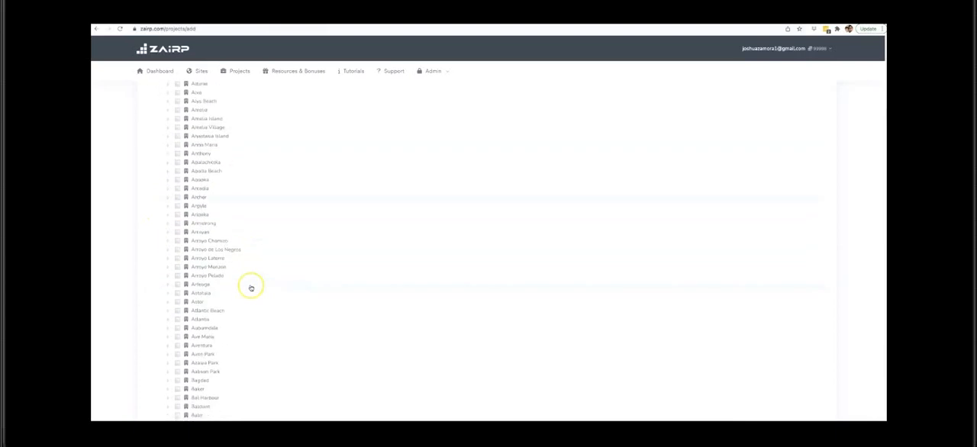
pyautogui.scroll(-20, 251, 288)
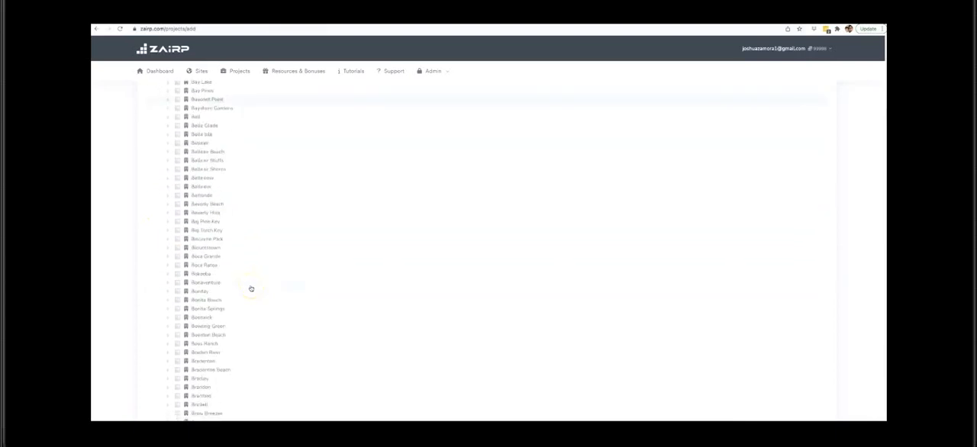
pyautogui.click(168, 212)
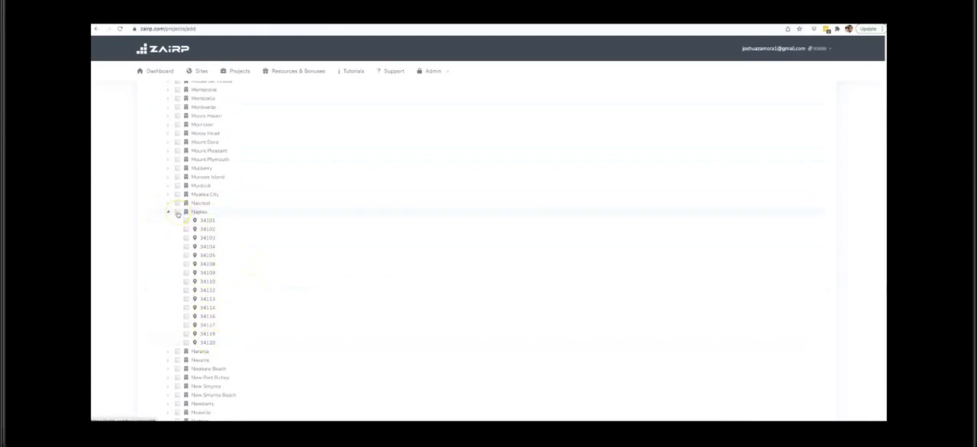
pyautogui.click(177, 212)
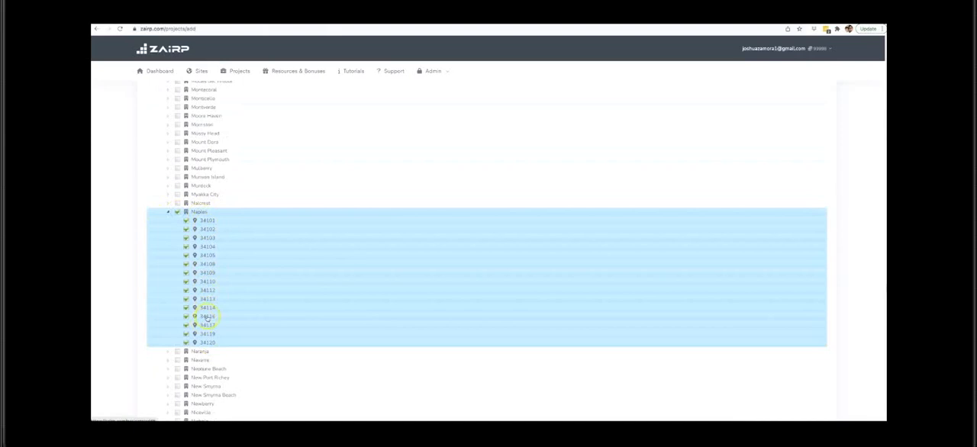
pyautogui.scroll(-3, 378, 265)
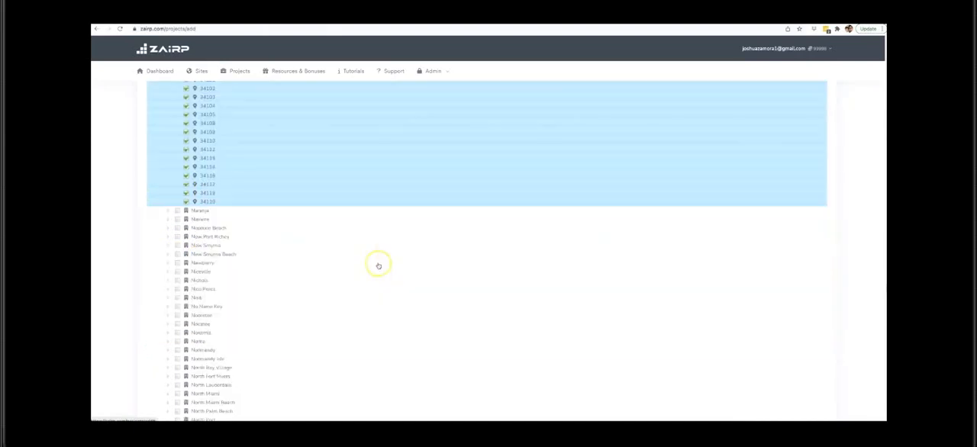
pyautogui.scroll(-20, 378, 266)
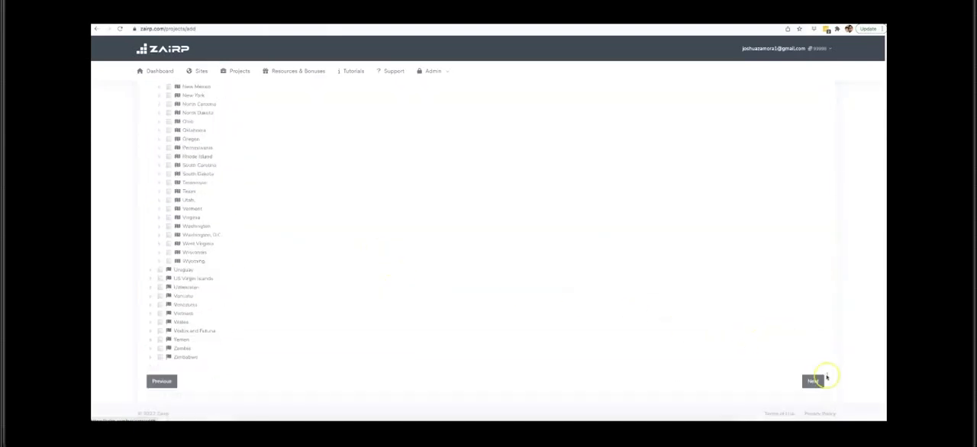
pyautogui.click(824, 379)
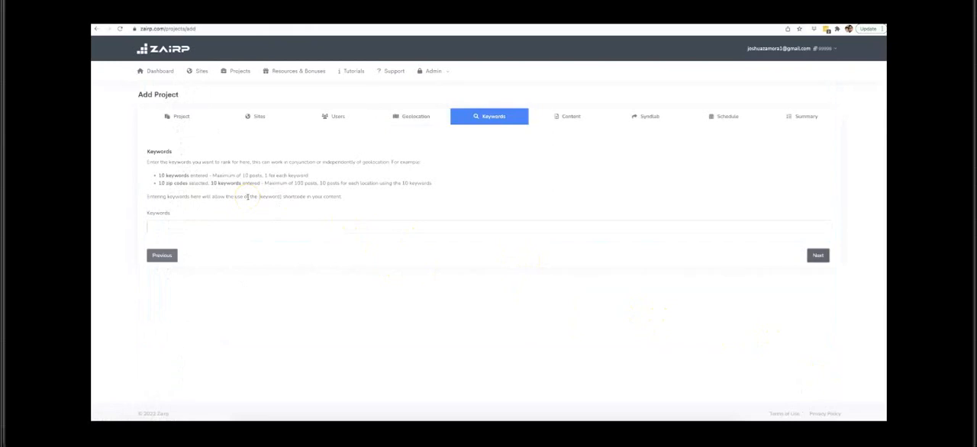
# Step: Add "Drone Repair" as the first keyword of the project
pyautogui.click(231, 225)
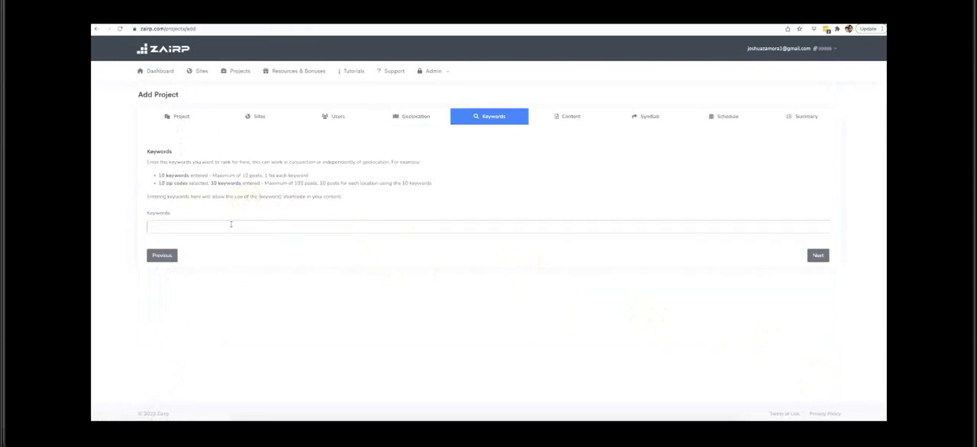
pyautogui.write('Drone REpa')
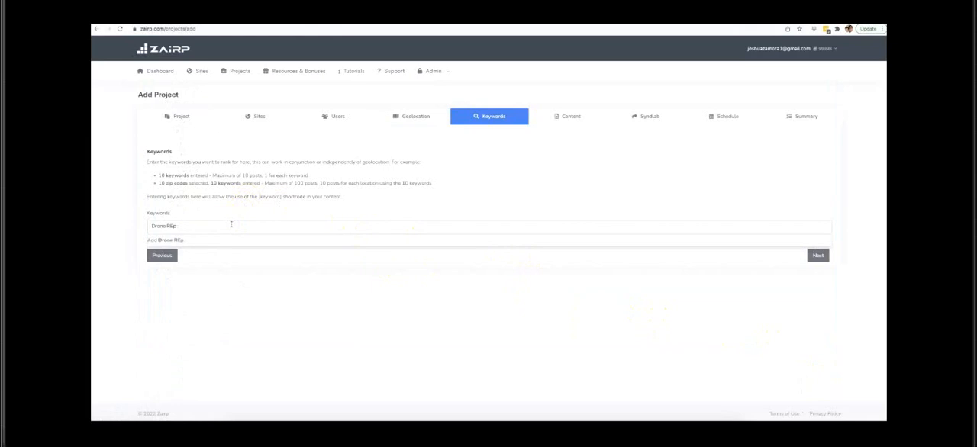
pyautogui.press('BackSpace')
pyautogui.press('BackSpace')
pyautogui.write('epair')
pyautogui.press('Return')
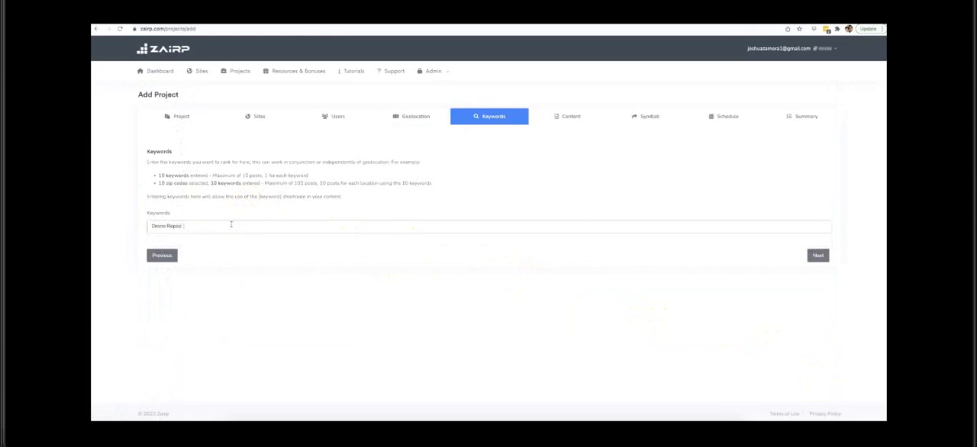
# Step: Add the keywords "Drone Repair Expert" and "Drone Repair Professional" to the project
pyautogui.write('Drone He')
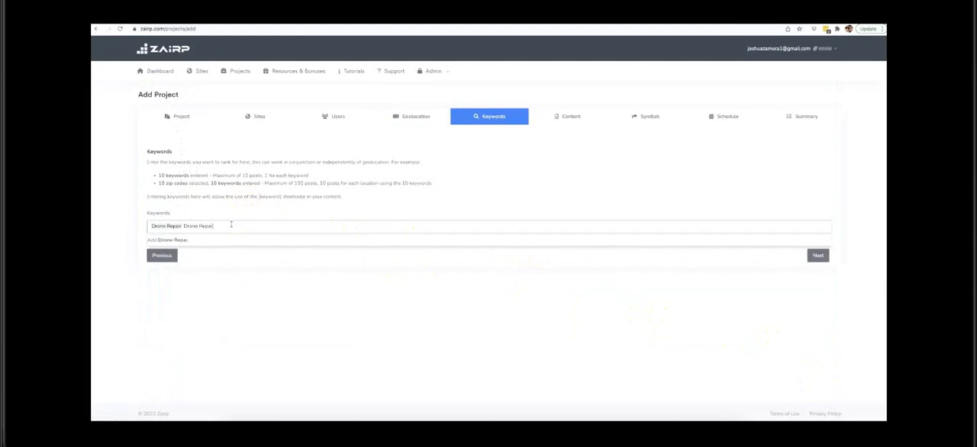
pyautogui.write('pair Expert')
pyautogui.press('Return')
pyautogui.write('Drone Repair Professional')
pyautogui.press('Return')
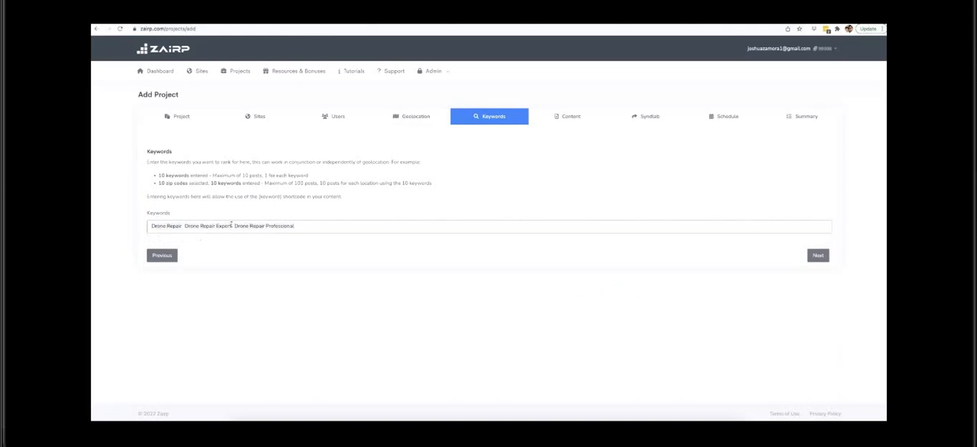
# Step: Add the keyword "Drone Repair Experts" and continue to the content settings
pyautogui.write('Drone E')
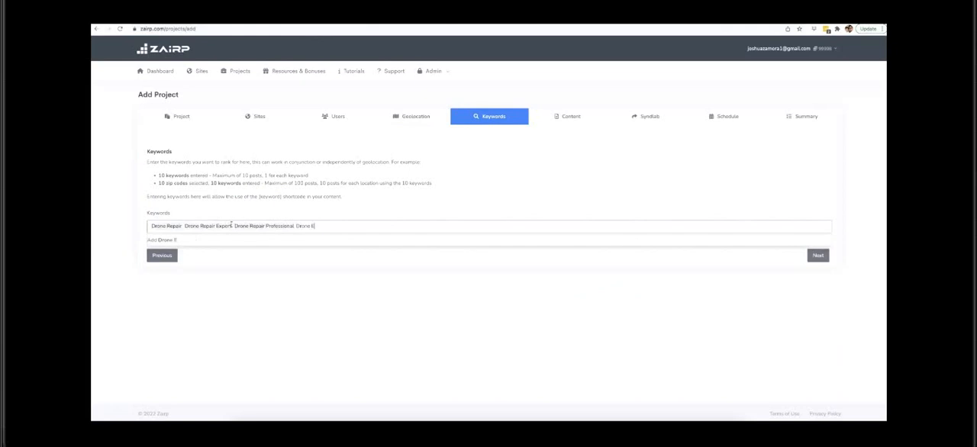
pyautogui.press('BackSpace')
pyautogui.write('Repair Experts')
pyautogui.press('Return')
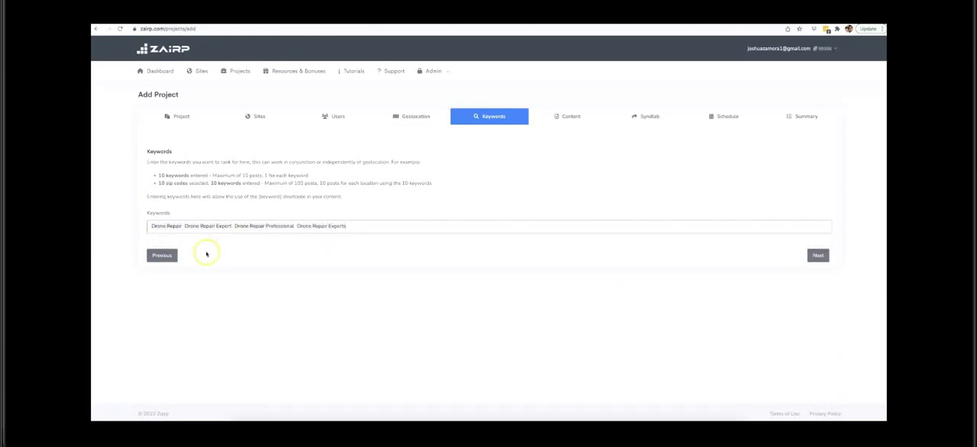
pyautogui.click(815, 256)
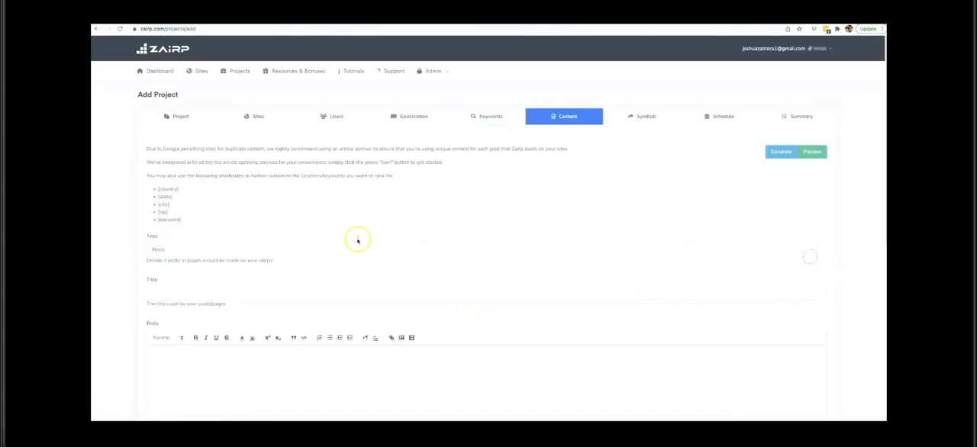
# Step: Open the AI content generator from the project's content settings and choose English as the article language
pyautogui.scroll(-1, 248, 245)
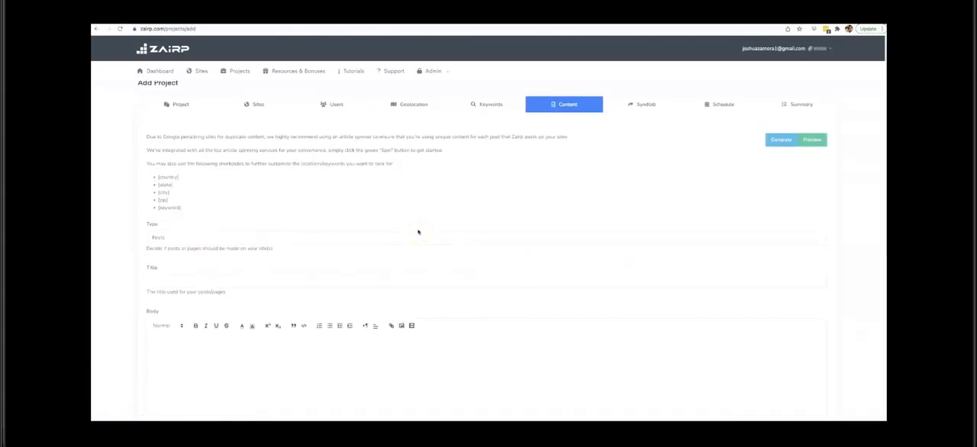
pyautogui.scroll(-3, 418, 232)
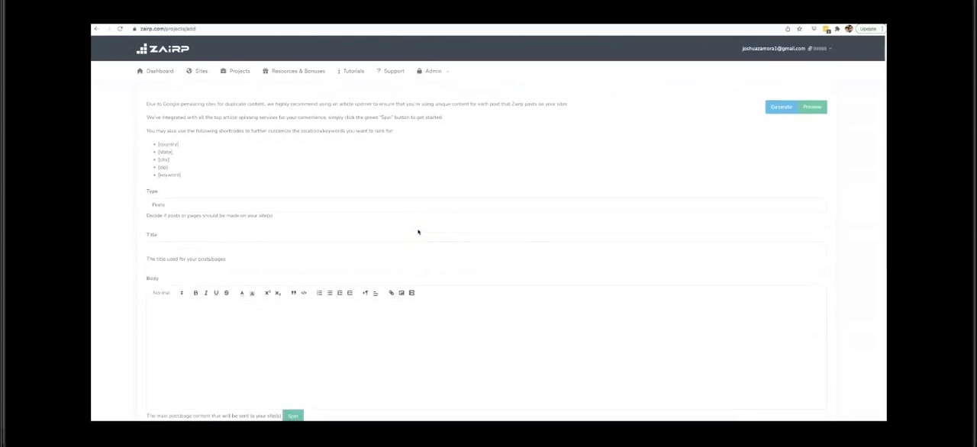
pyautogui.scroll(2, 492, 222)
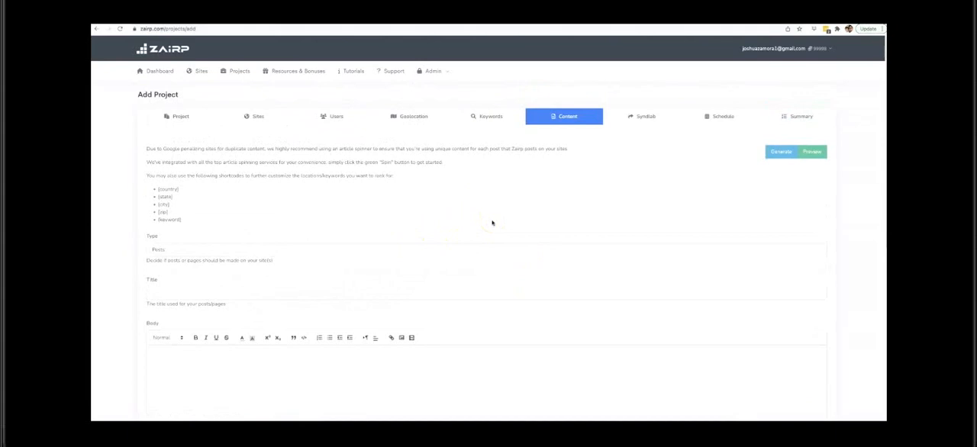
pyautogui.click(505, 216)
pyautogui.click(777, 202)
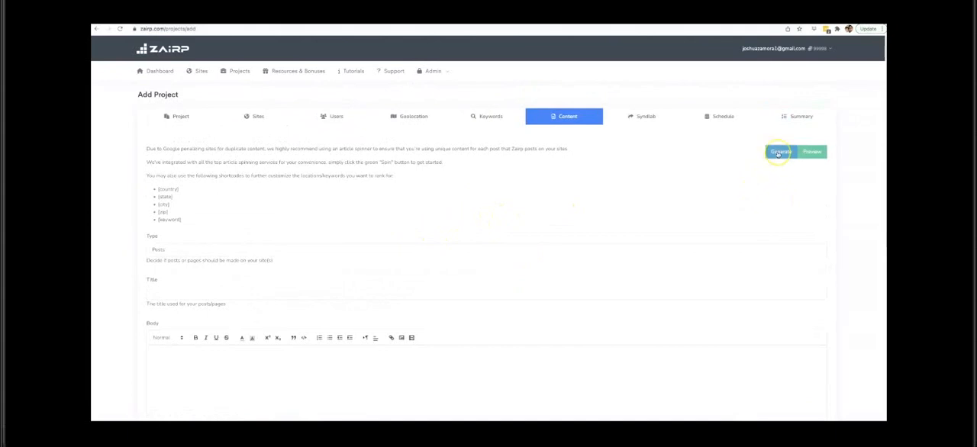
pyautogui.click(779, 153)
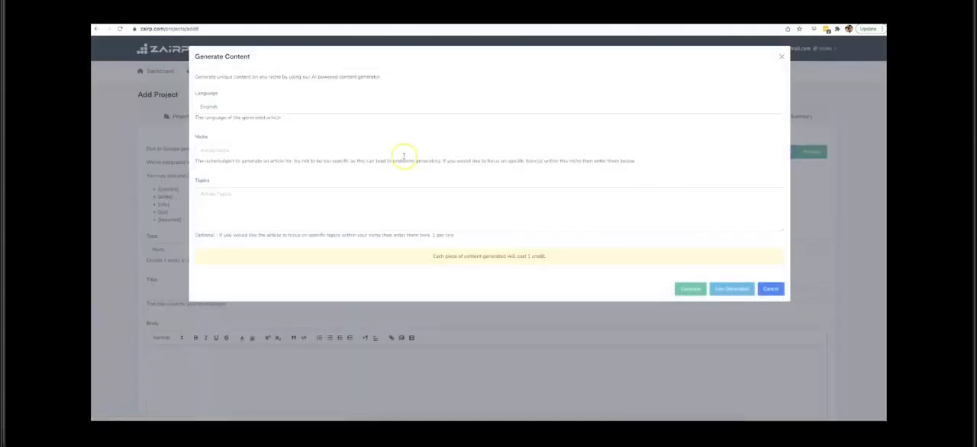
pyautogui.click(264, 108)
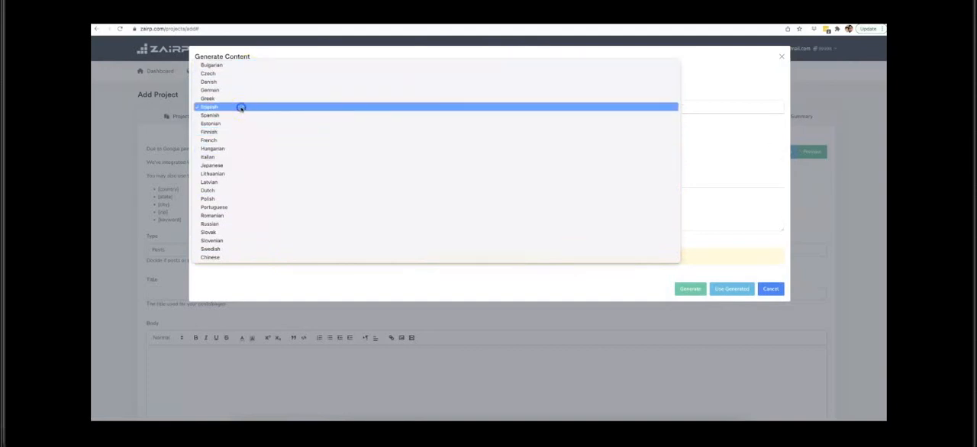
pyautogui.click(240, 107)
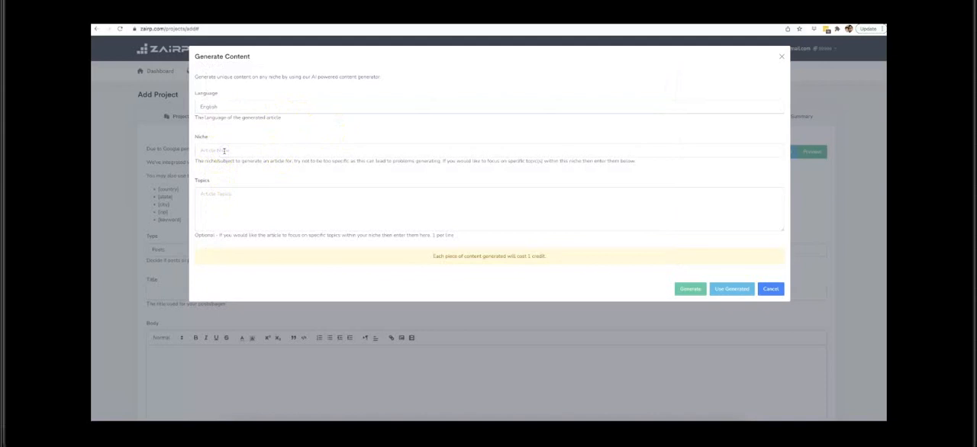
# Step: Generate an article for the niche "Weight loss" with the topics "how to lose weight in your belly" and "what are the best exercises"
pyautogui.write('eight loss')
pyautogui.click(249, 204)
pyautogui.write('how to lose weight in your body')
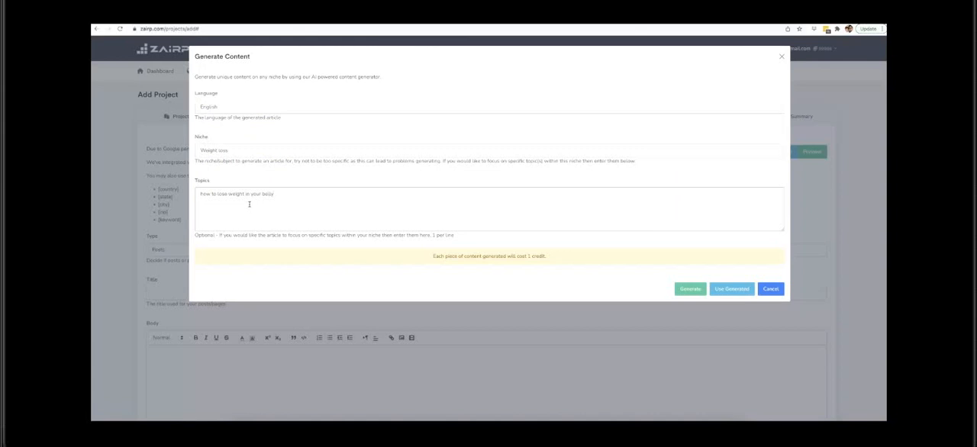
pyautogui.write('lly')
pyautogui.press('Return')
pyautogui.write('what are the best exercises')
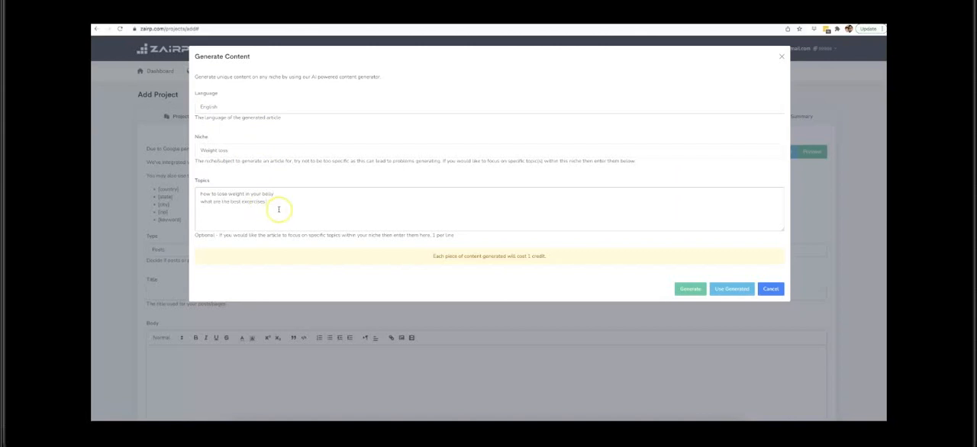
pyautogui.click(279, 208)
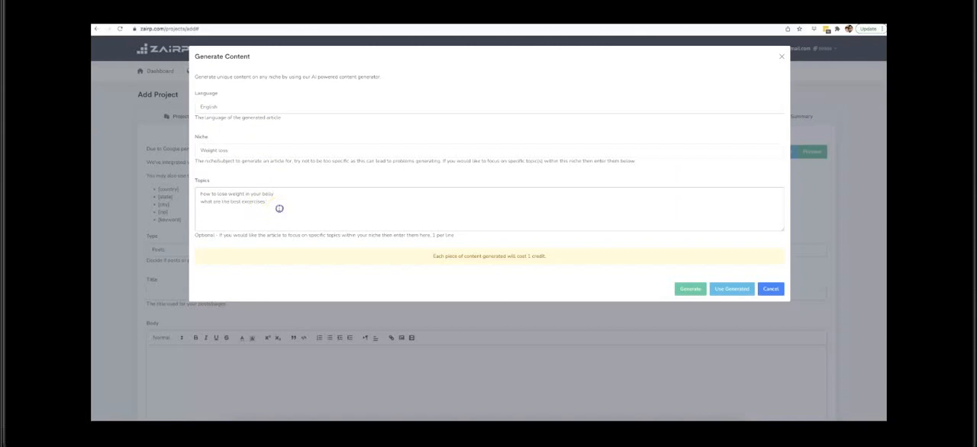
pyautogui.click(696, 288)
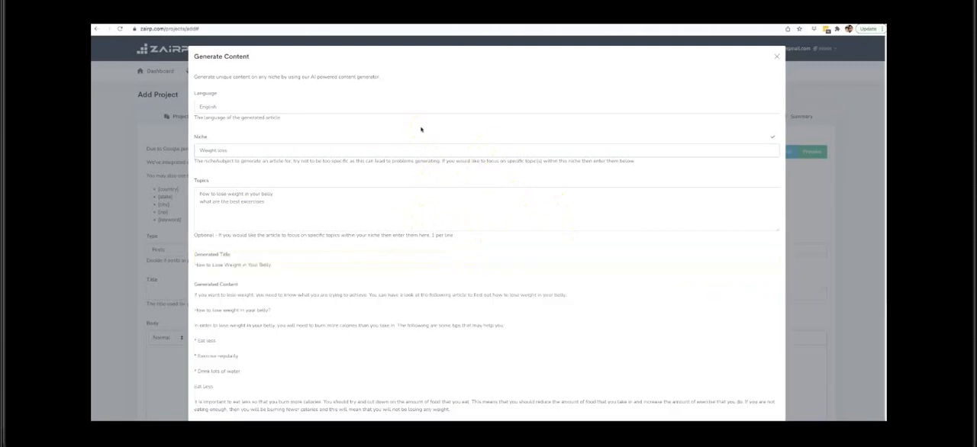
# Step: Review the generated title, introduction, subheading and body text of the weight loss article
pyautogui.scroll(-2, 371, 192)
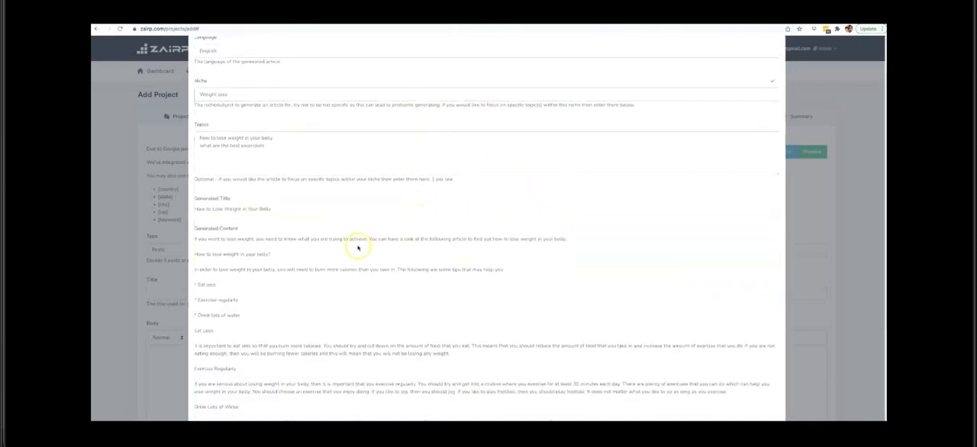
pyautogui.scroll(-5, 355, 246)
pyautogui.scroll(5, 305, 175)
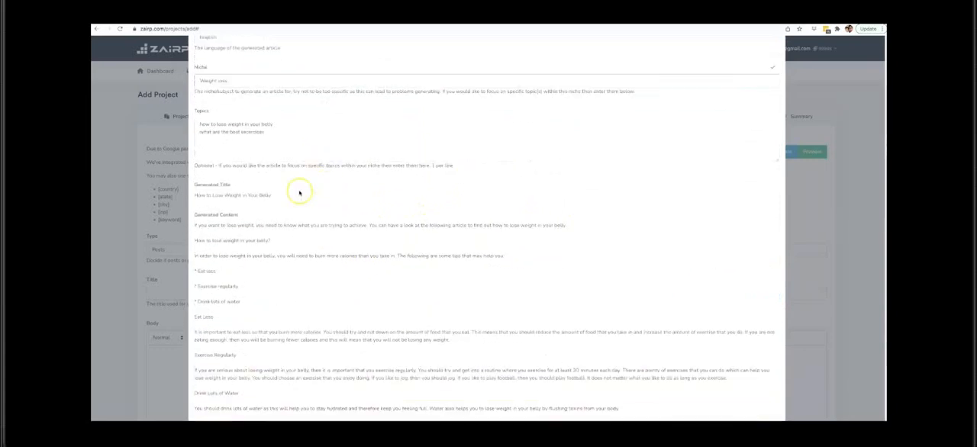
pyautogui.scroll(-1, 298, 191)
pyautogui.scroll(-1, 304, 181)
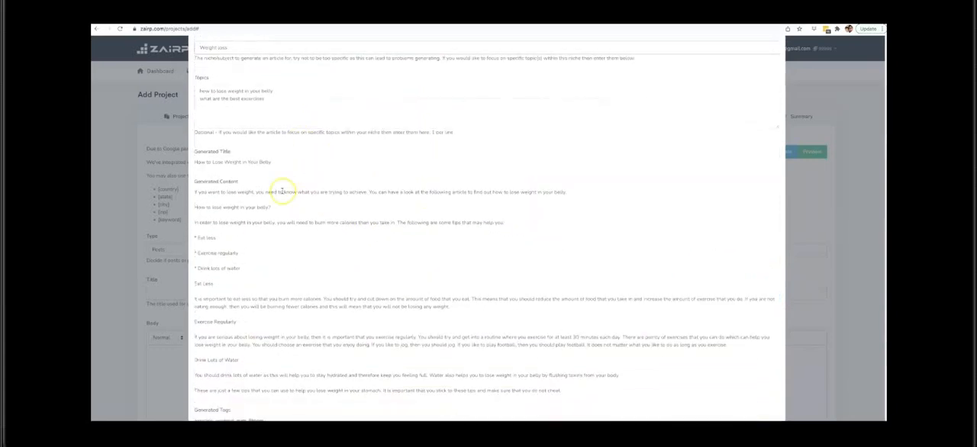
pyautogui.scroll(-1, 283, 191)
pyautogui.moveTo(197, 156); pyautogui.dragTo(271, 157)
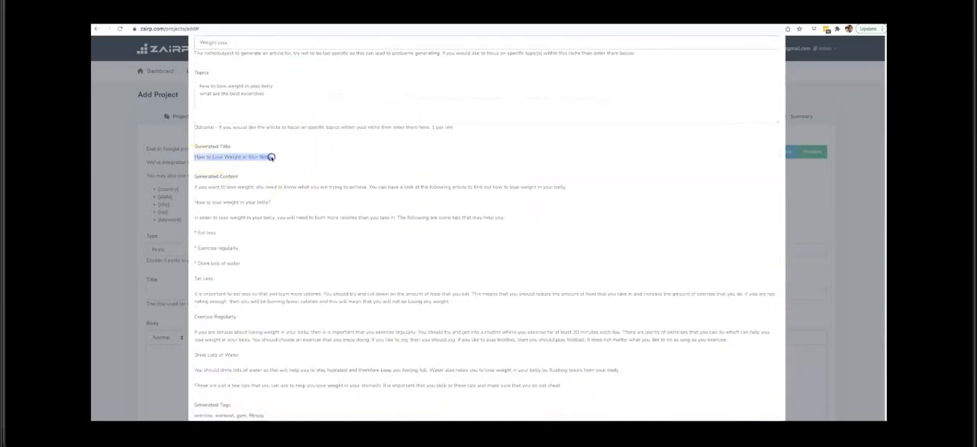
pyautogui.click(271, 157)
pyautogui.scroll(-3, 215, 165)
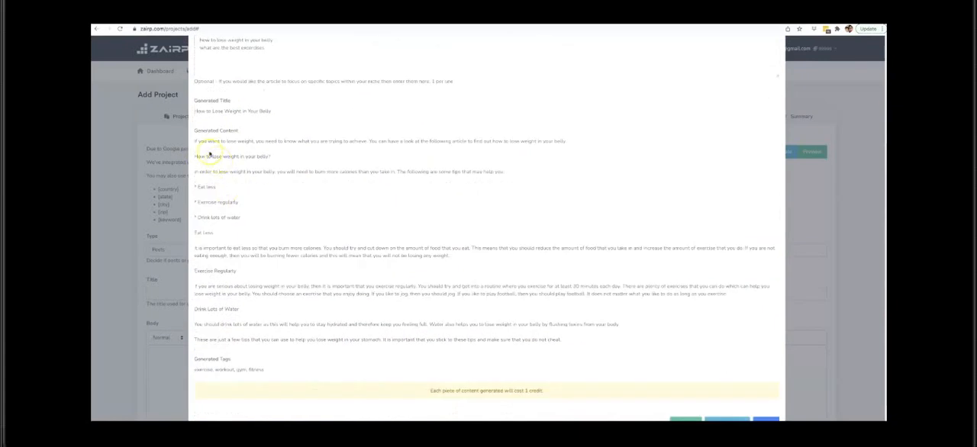
pyautogui.moveTo(194, 141); pyautogui.dragTo(246, 141)
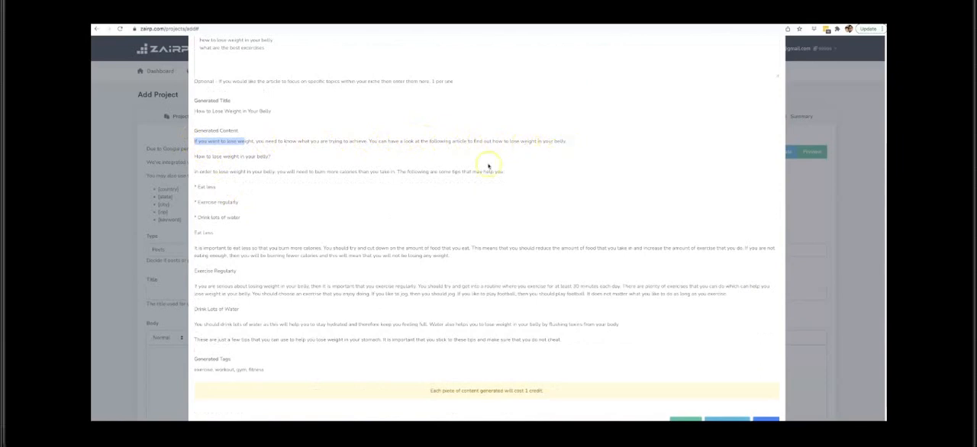
pyautogui.moveTo(193, 157); pyautogui.dragTo(275, 157)
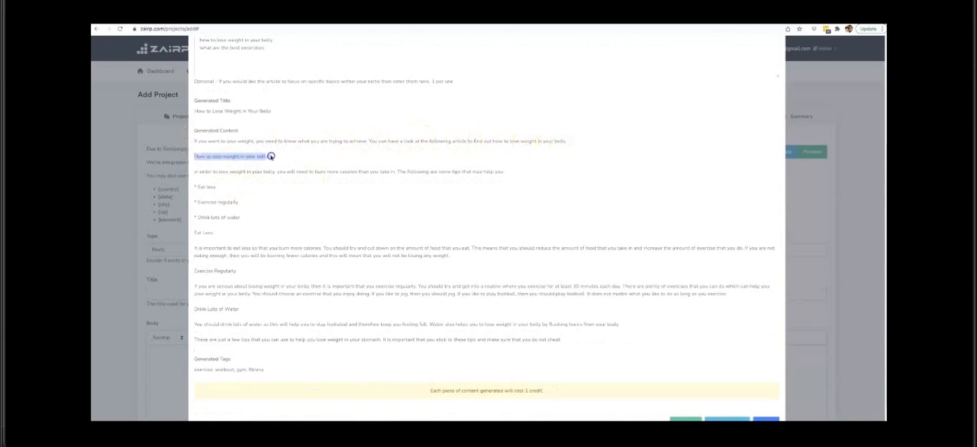
pyautogui.click(269, 157)
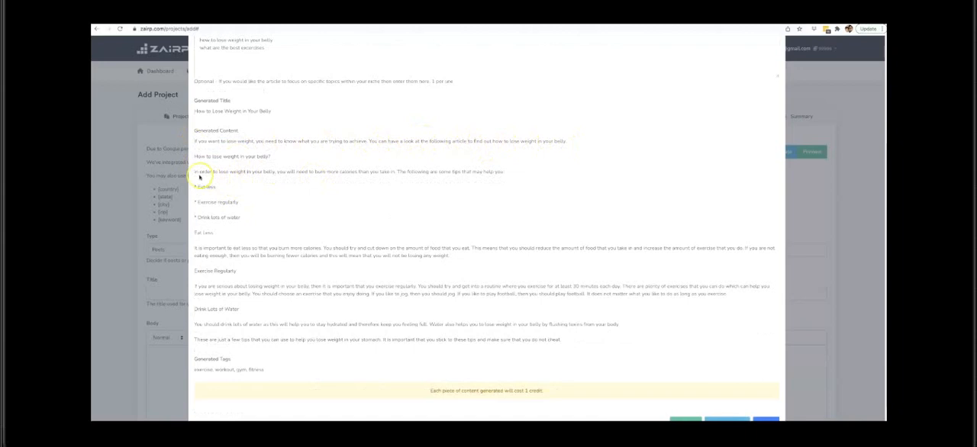
# Step: Use the generated article to fill in the project's post title, body and tags
pyautogui.scroll(-1, 572, 229)
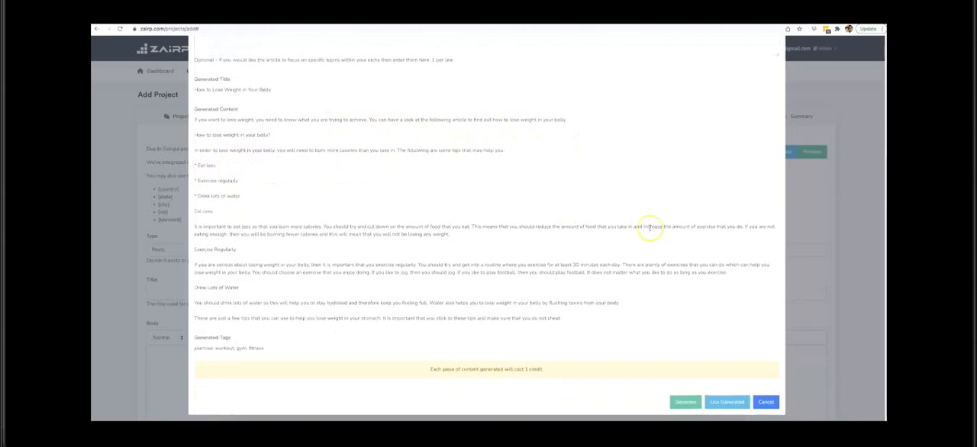
pyautogui.click(727, 403)
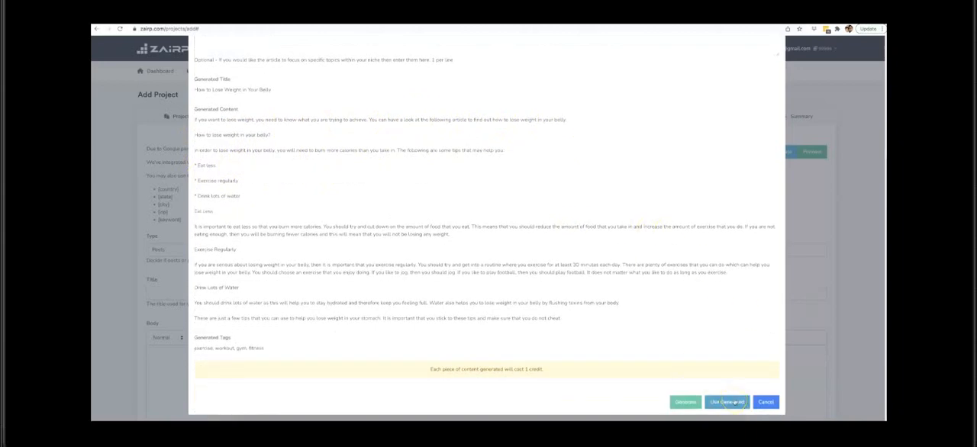
pyautogui.scroll(-3, 481, 252)
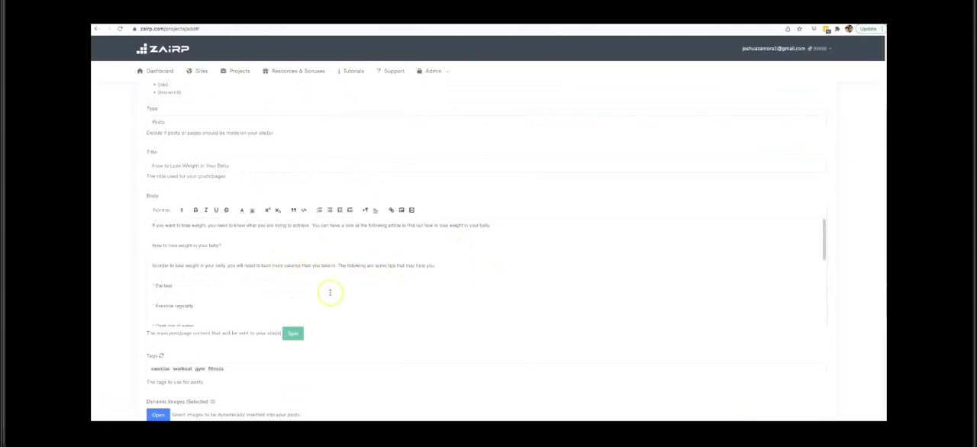
# Step: Open the content spinner for the post body, examine its spinning service and confidence settings, and close it
pyautogui.click(297, 335)
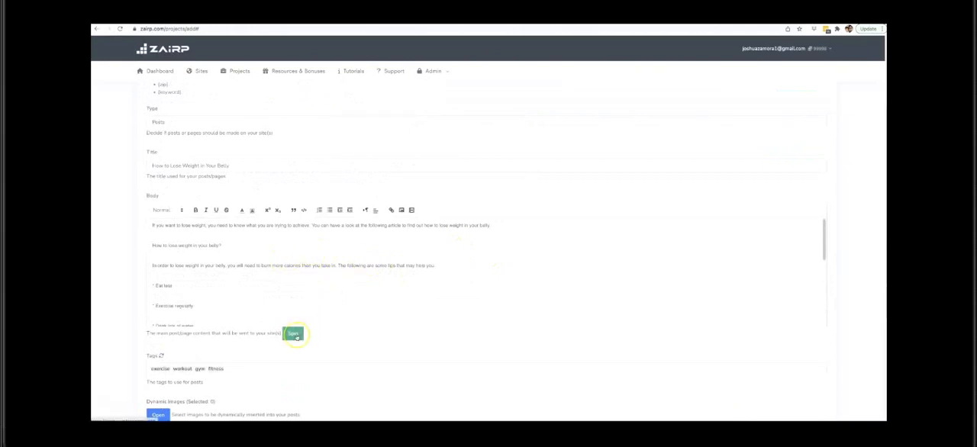
pyautogui.click(293, 335)
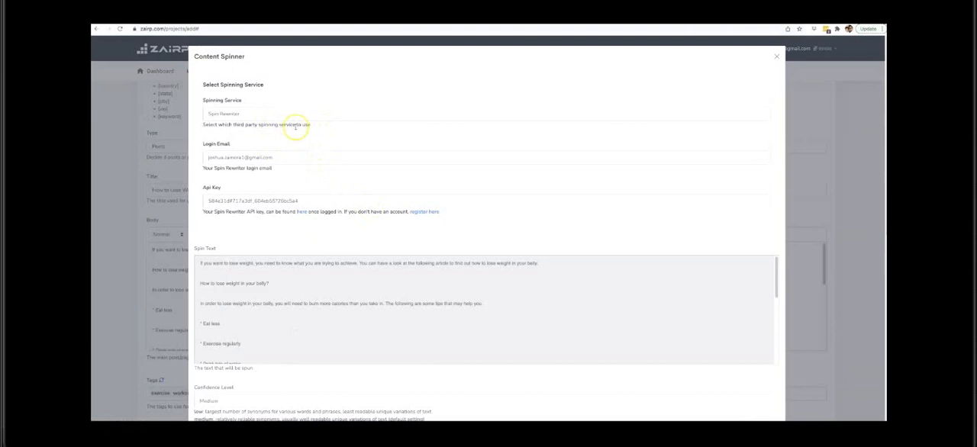
pyautogui.scroll(-3, 331, 150)
pyautogui.scroll(3, 443, 162)
pyautogui.click(778, 56)
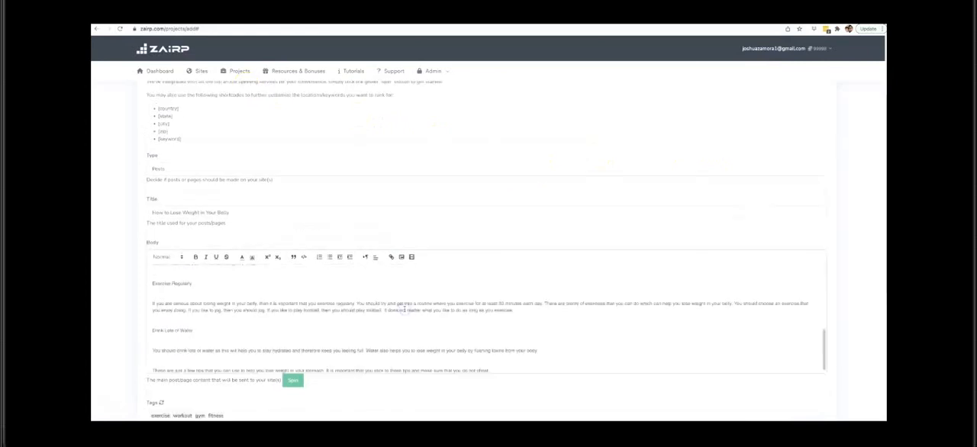
# Step: Replace the entire post body with the copied drone article in spintax format and look over the remaining content settings
pyautogui.hotkey('ctrl', 'a')
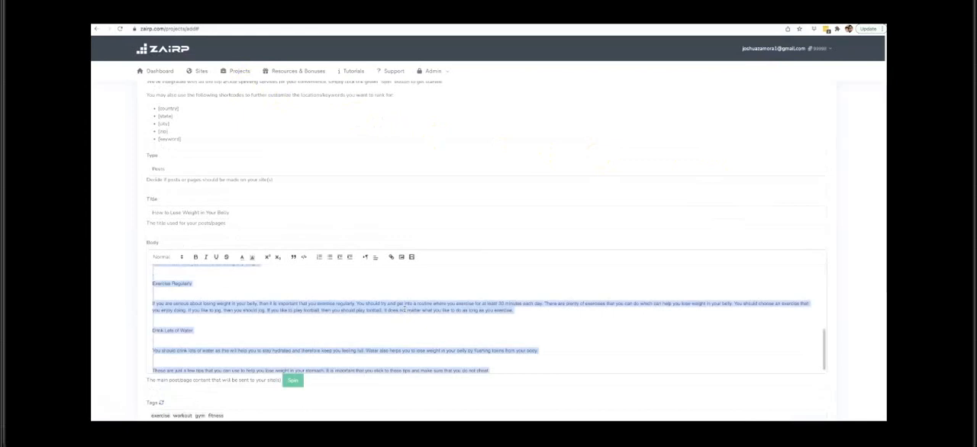
pyautogui.hotkey('ctrl', 'v')
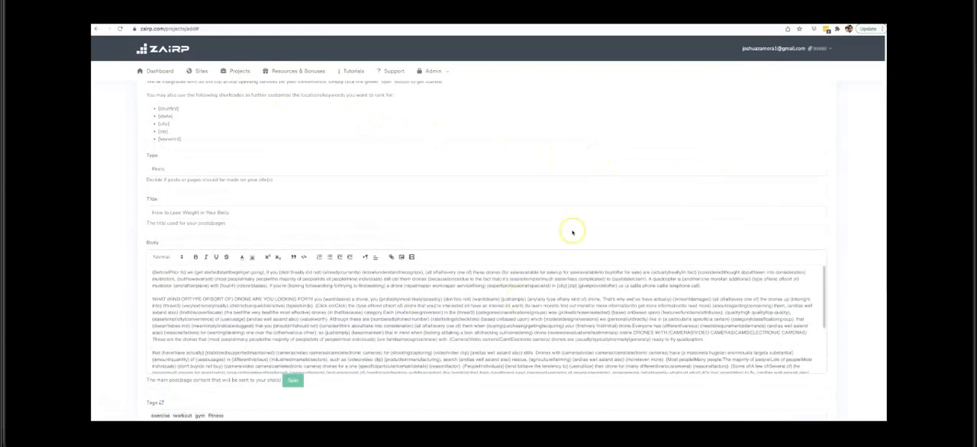
pyautogui.scroll(-2, 852, 226)
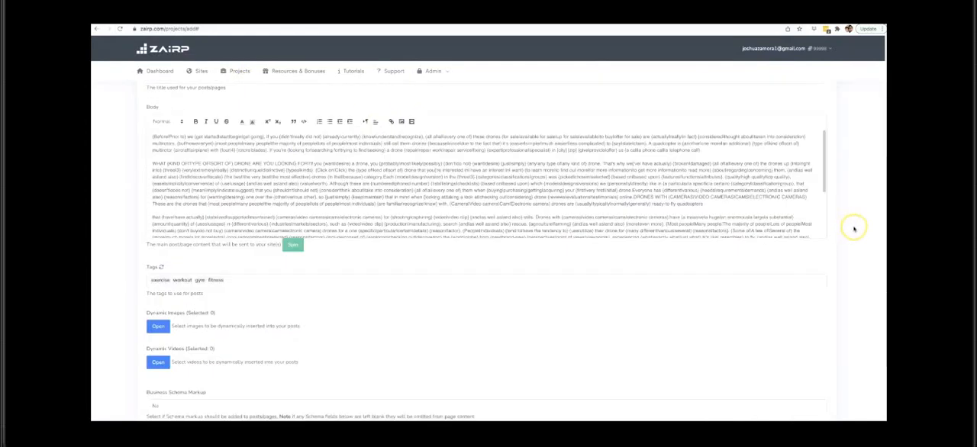
pyautogui.scroll(-2, 853, 231)
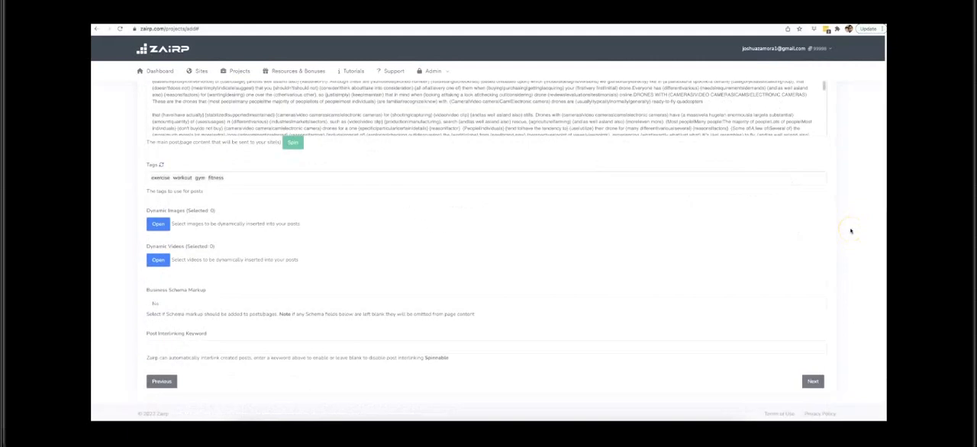
pyautogui.click(851, 226)
pyautogui.scroll(3, 375, 222)
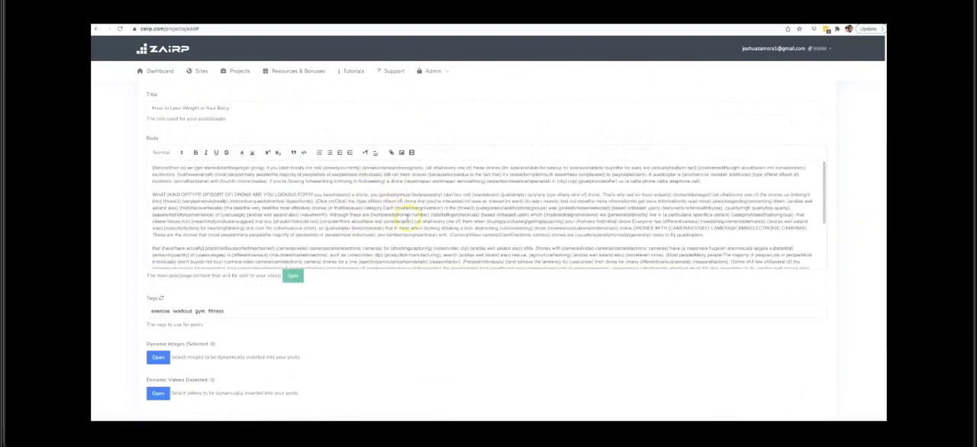
pyautogui.scroll(-2, 408, 220)
pyautogui.scroll(-1, 226, 304)
# Step: Remove the exercise, workout, gym and fitness tags from the posts
pyautogui.click(224, 301)
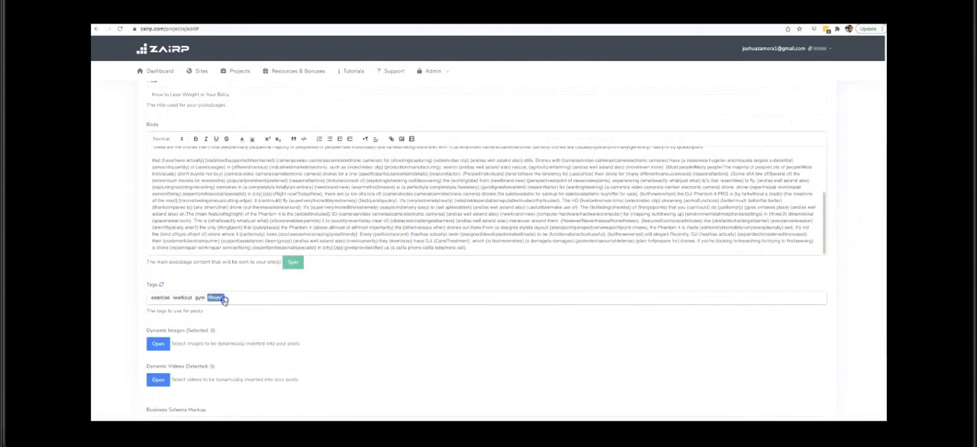
pyautogui.press('BackSpace')
pyautogui.press('BackSpace')
pyautogui.press('BackSpace')
pyautogui.press('BackSpace')
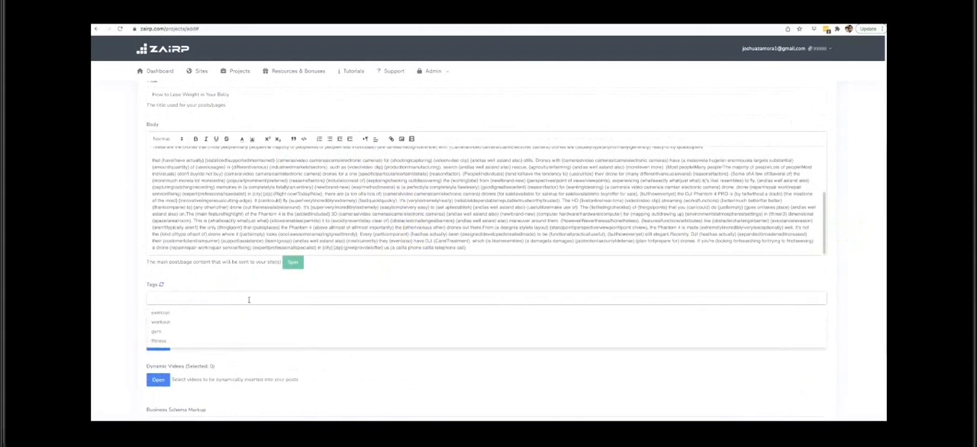
# Step: Add the post tags "drone repair", "drone repair exprt" and "drone repair experts"
pyautogui.write('drone')
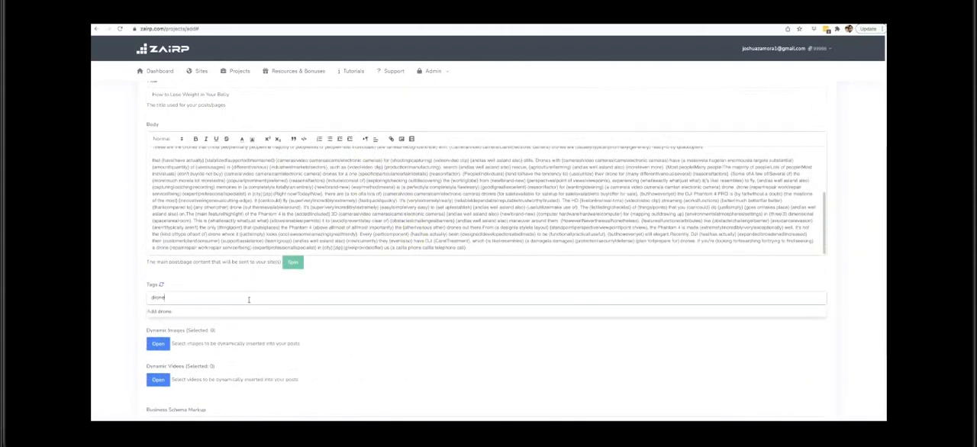
pyautogui.write(' repair, drone repair expert')
pyautogui.press('Return')
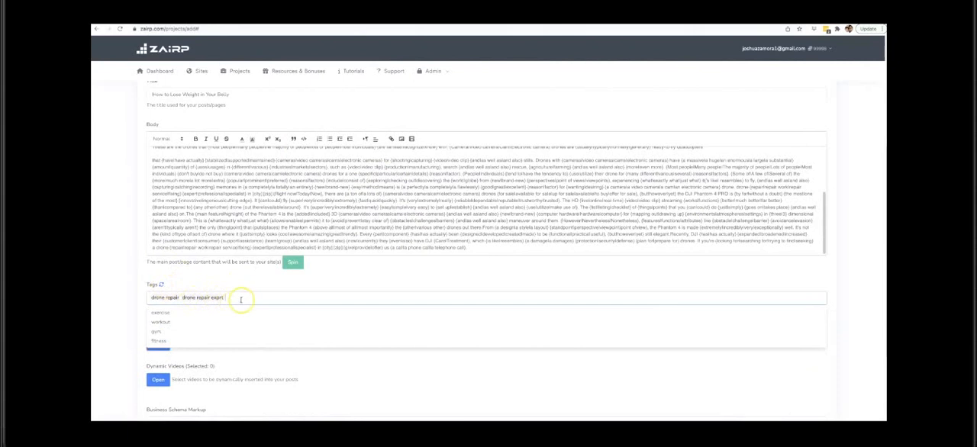
pyautogui.write('drone repair exp')
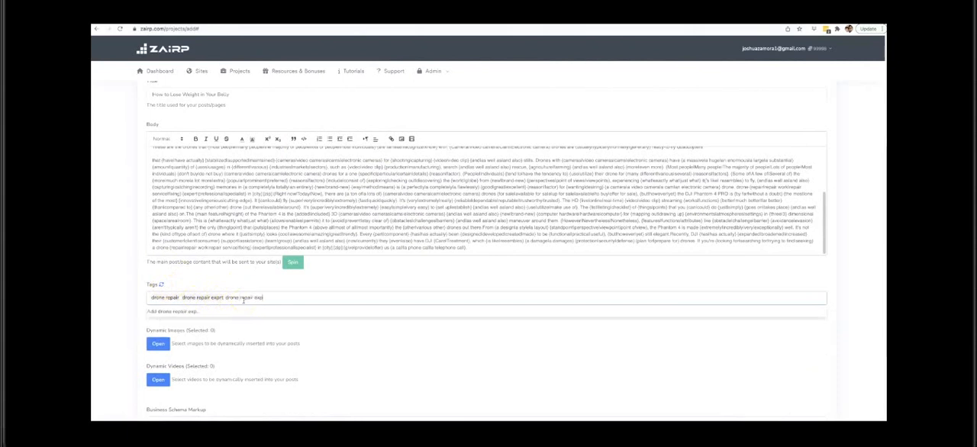
pyautogui.write('erts')
pyautogui.press('Return')
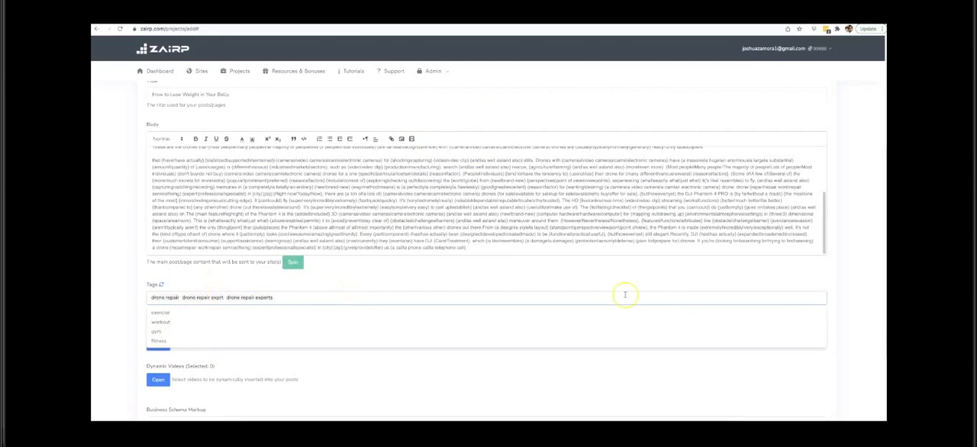
# Step: Open the dynamic images selection for the posts and search for "drone" pictures
pyautogui.click(840, 275)
pyautogui.scroll(-2, 248, 301)
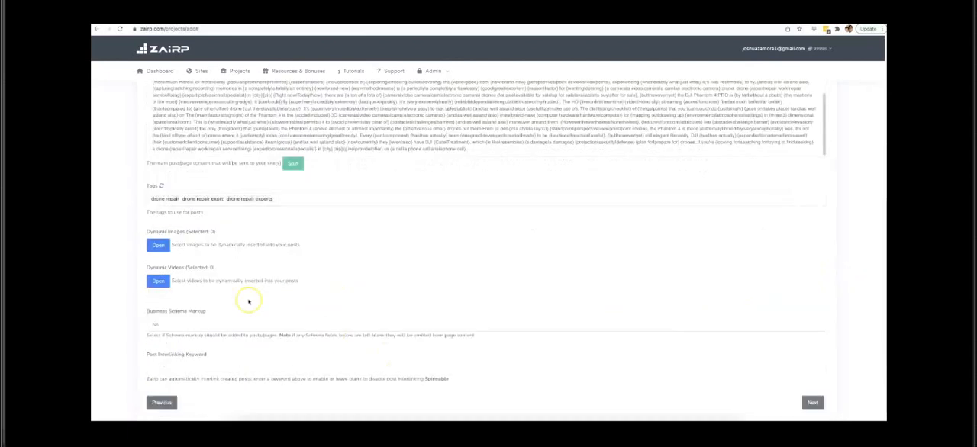
pyautogui.click(158, 244)
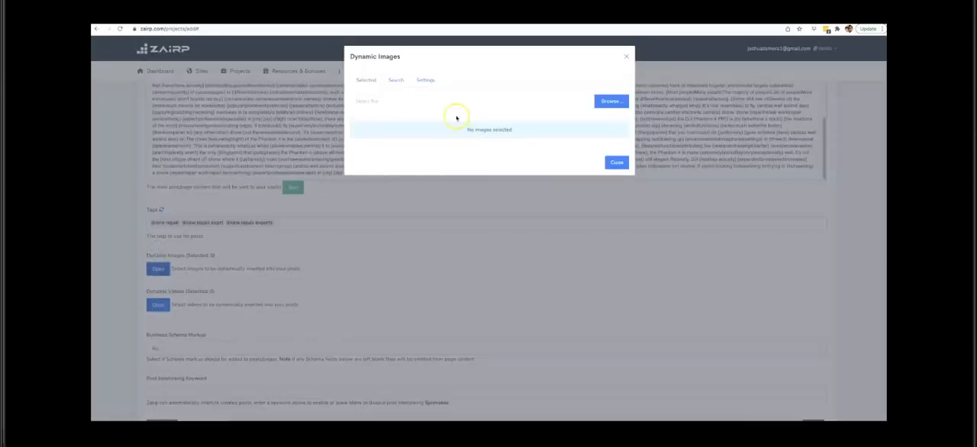
pyautogui.click(397, 81)
pyautogui.click(413, 98)
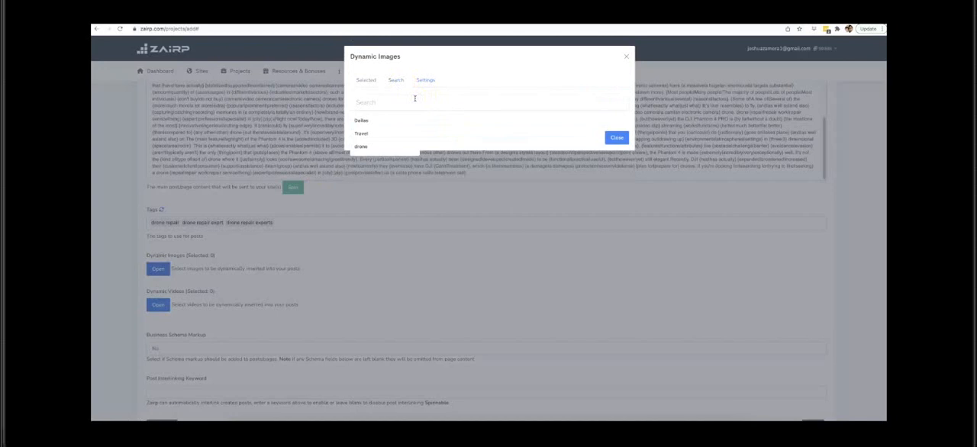
pyautogui.write('drone')
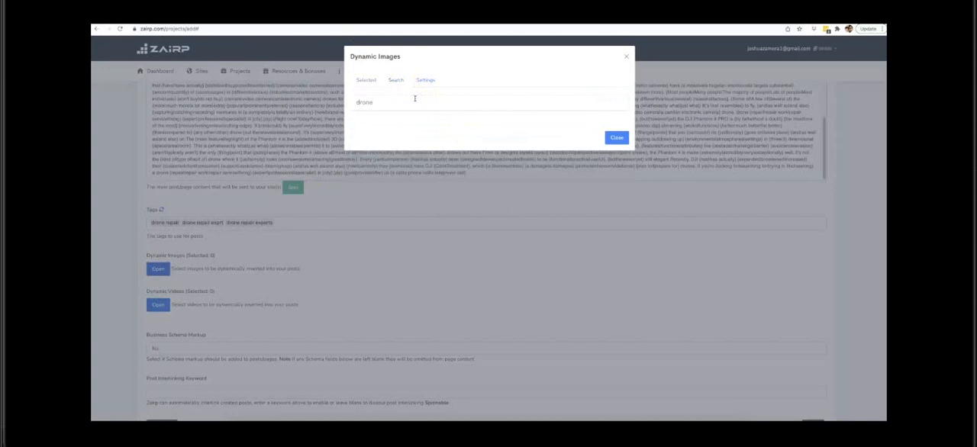
pyautogui.press('Return')
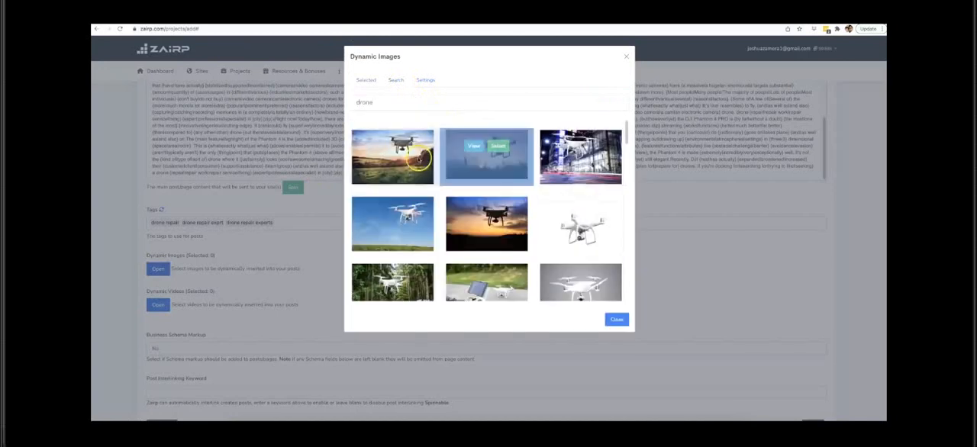
# Step: Select 13 different drone pictures from the search results as dynamic images and close the image selection
pyautogui.click(407, 152)
pyautogui.click(493, 146)
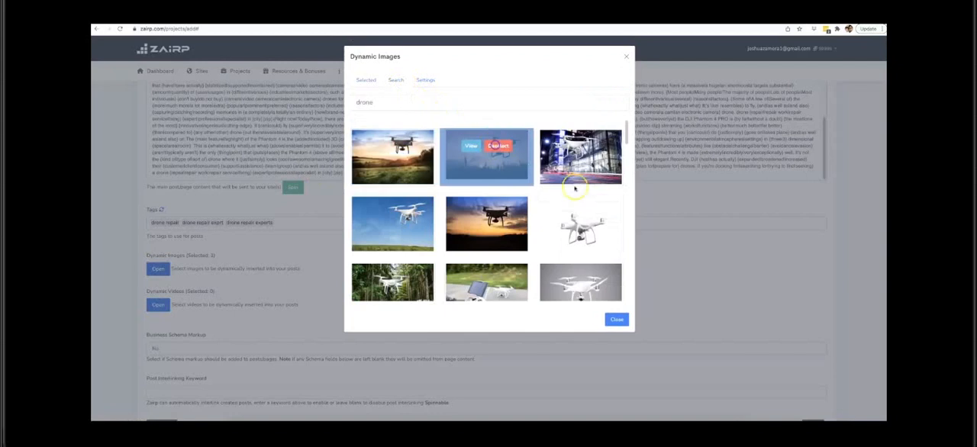
pyautogui.click(596, 219)
pyautogui.click(506, 213)
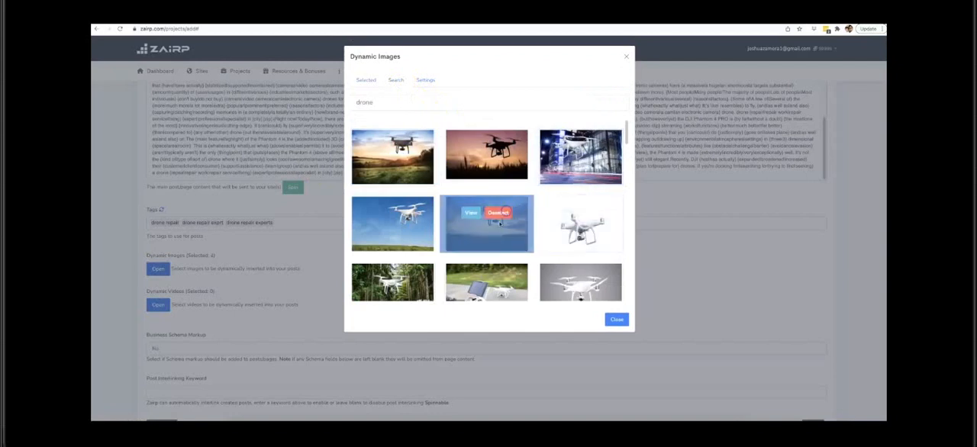
pyautogui.scroll(-2, 502, 223)
pyautogui.click(403, 221)
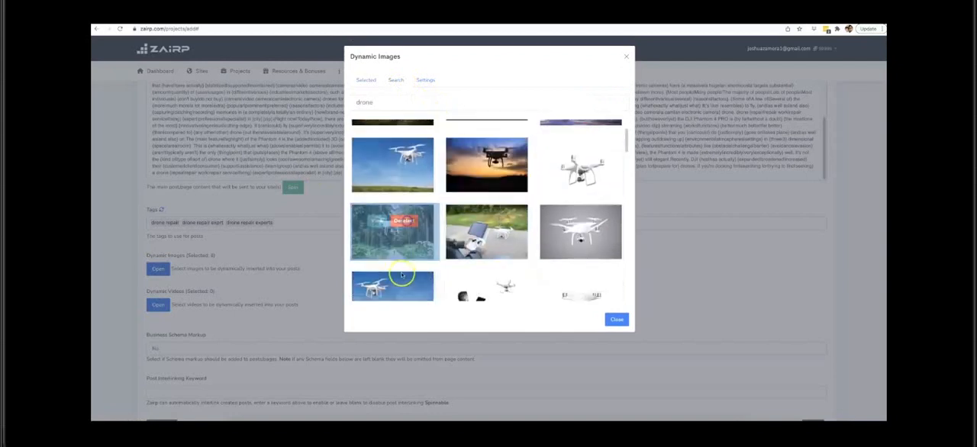
pyautogui.click(410, 288)
pyautogui.click(500, 287)
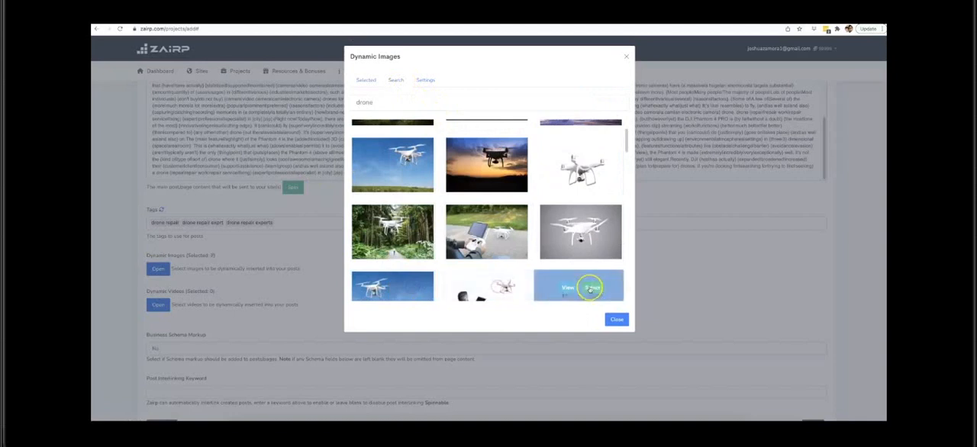
pyautogui.click(592, 288)
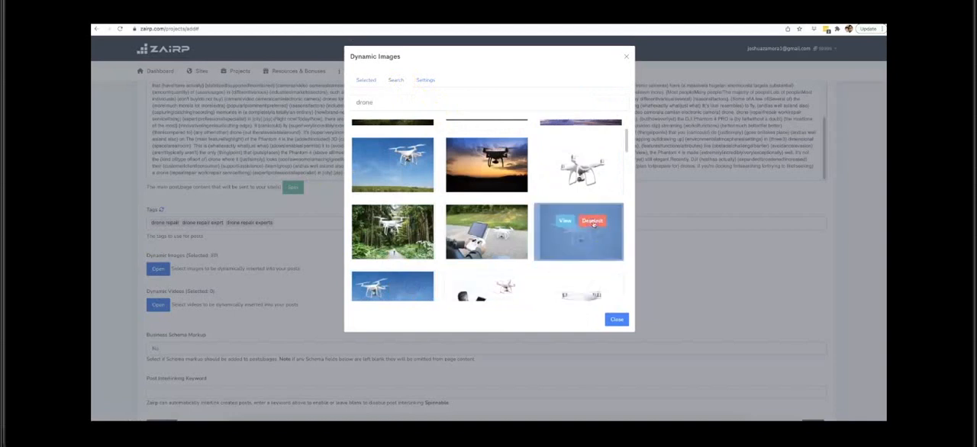
pyautogui.scroll(-5, 588, 221)
pyautogui.click(495, 180)
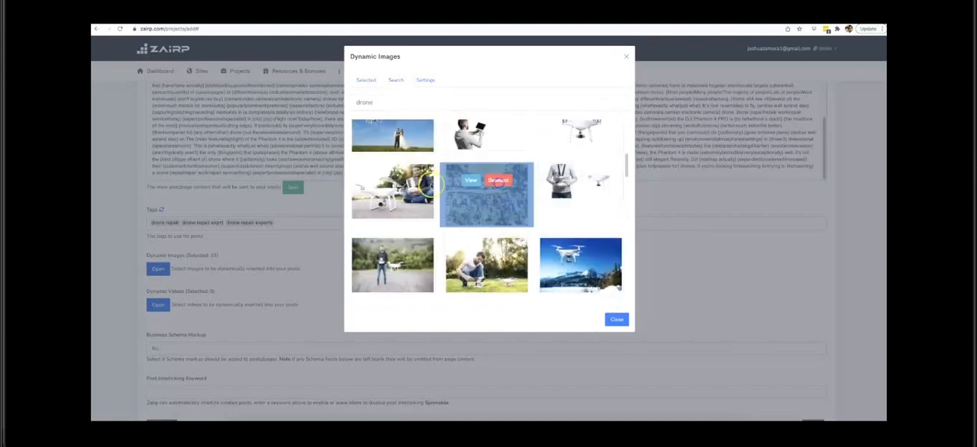
pyautogui.click(405, 182)
pyautogui.click(406, 254)
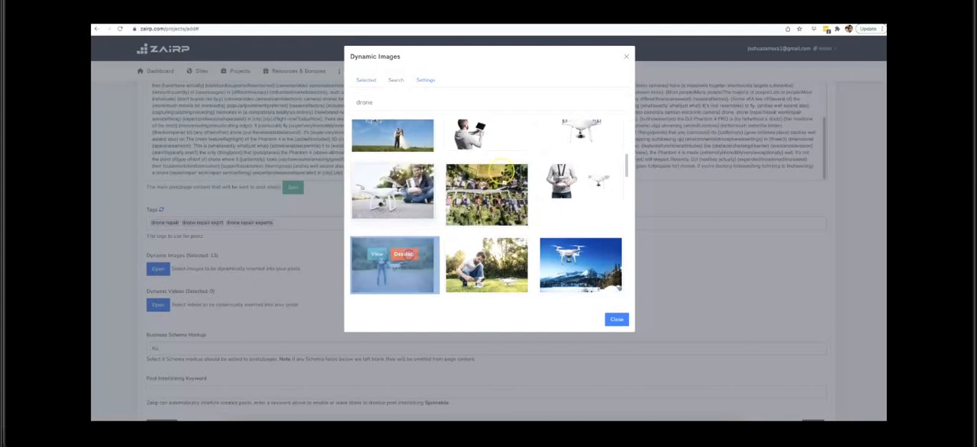
pyautogui.click(617, 321)
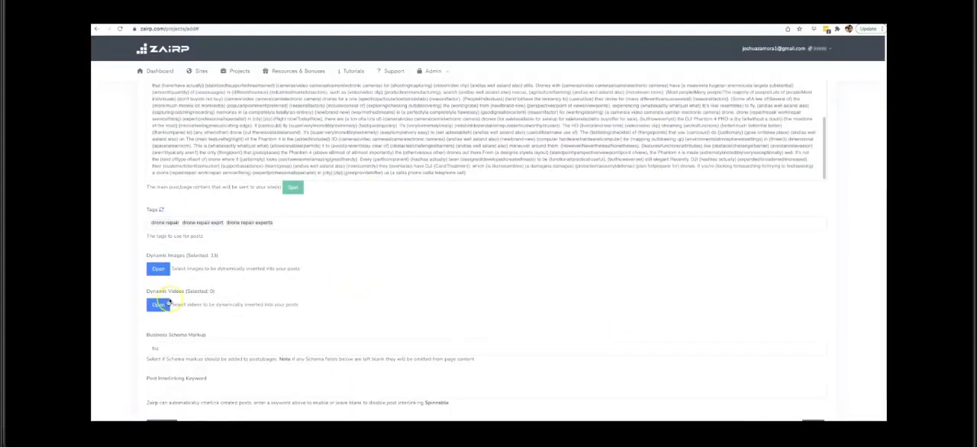
# Step: Open the dynamic videos selection for the posts and search for "drone repair" videos
pyautogui.click(158, 306)
pyautogui.click(398, 81)
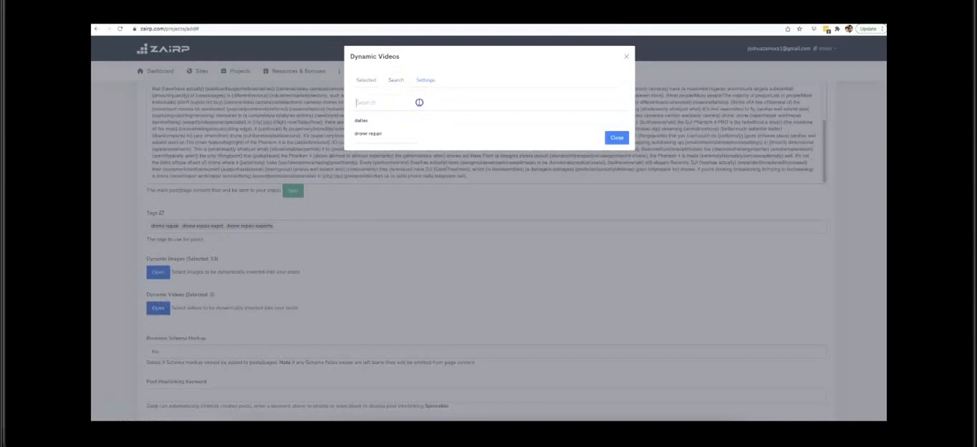
pyautogui.write('drone repair')
pyautogui.press('Return')
# Step: Select 12 drone repair videos from the search results as dynamic videos and close the video selection
pyautogui.moveTo(408, 150)
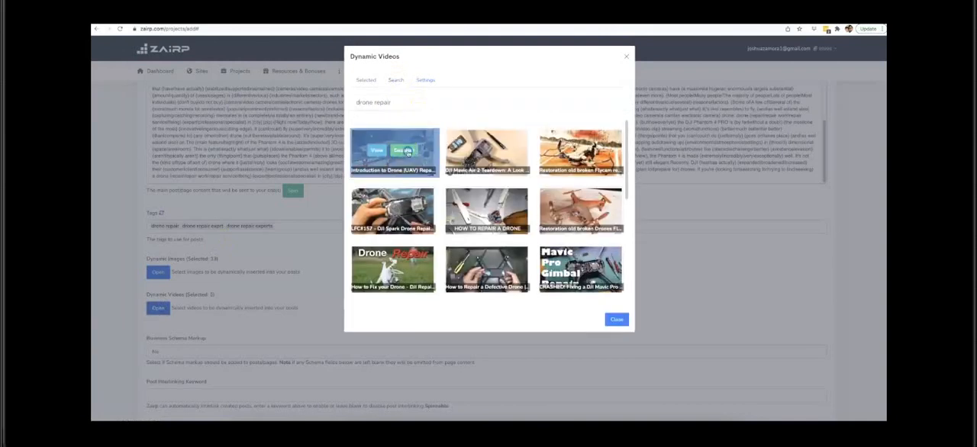
pyautogui.moveTo(578, 151)
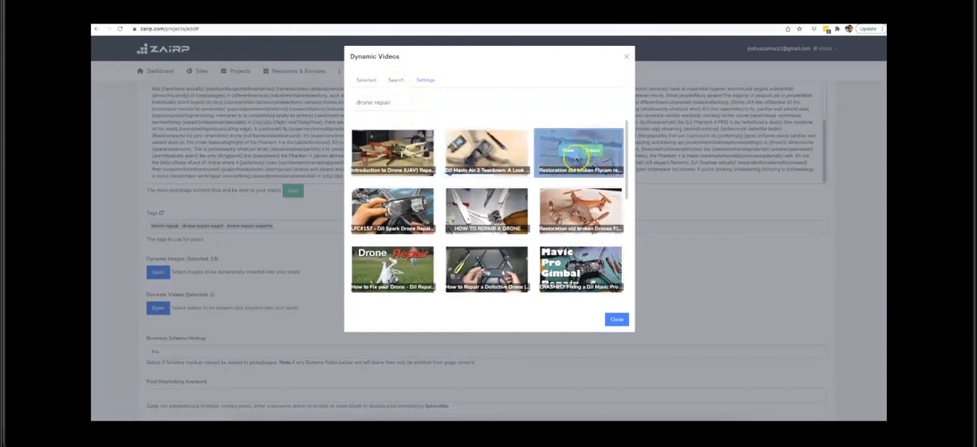
pyautogui.moveTo(404, 210)
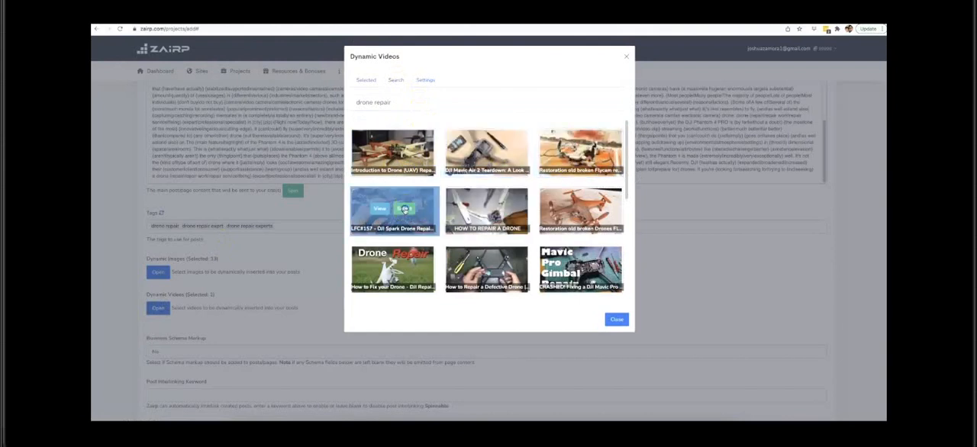
pyautogui.click(495, 209)
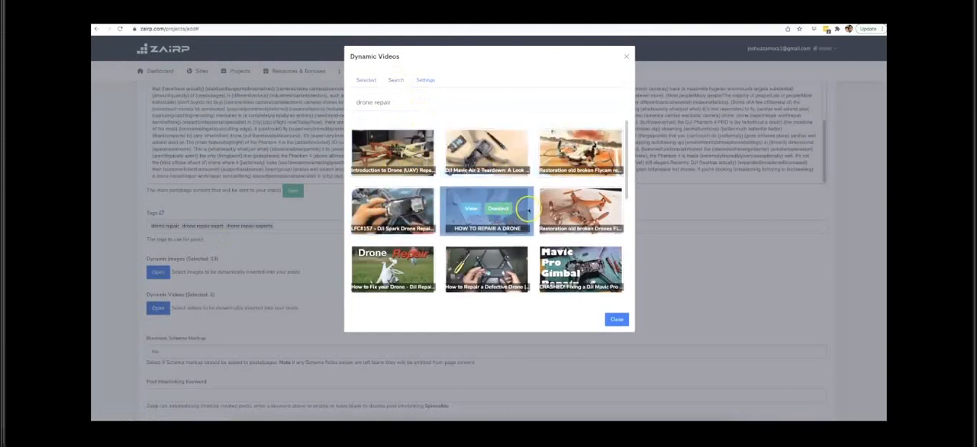
pyautogui.moveTo(562, 217)
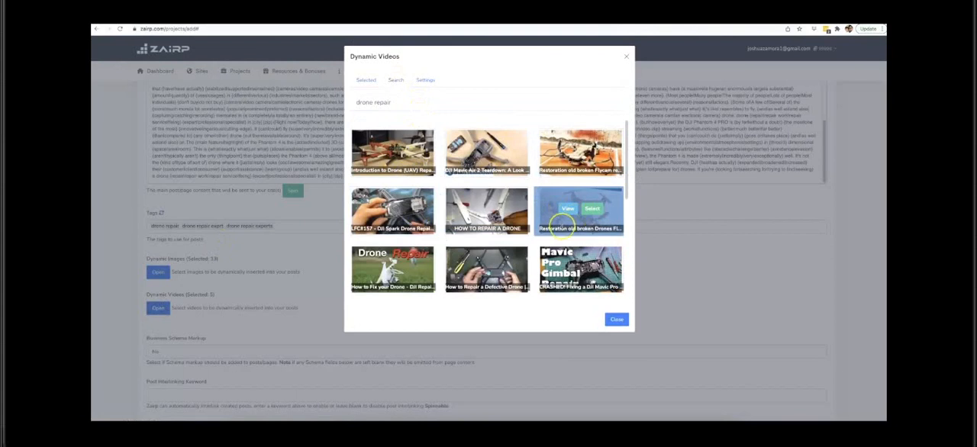
pyautogui.click(590, 211)
pyautogui.scroll(-1, 452, 262)
pyautogui.click(410, 256)
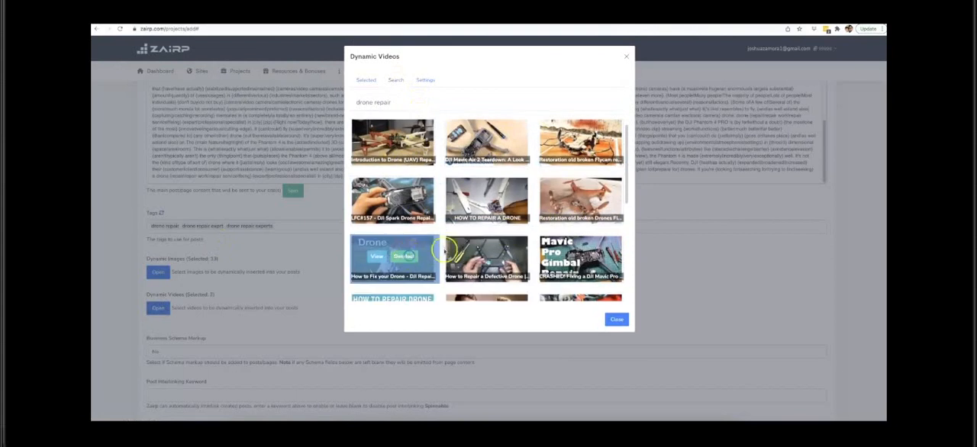
pyautogui.click(499, 256)
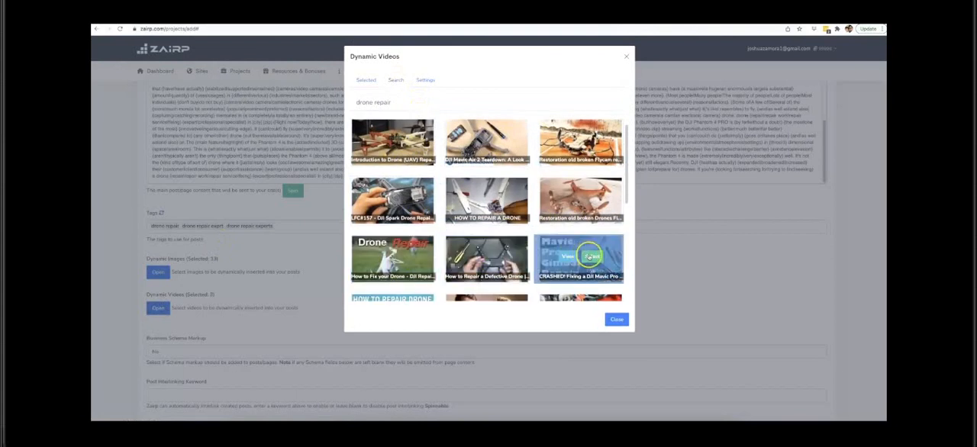
pyautogui.click(589, 256)
pyautogui.scroll(-1, 500, 242)
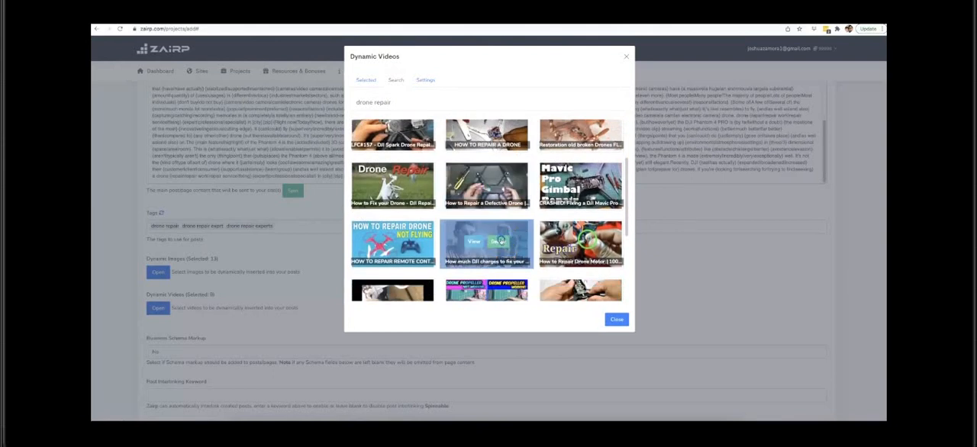
pyautogui.click(499, 241)
pyautogui.click(411, 241)
pyautogui.scroll(-1, 411, 241)
pyautogui.click(599, 187)
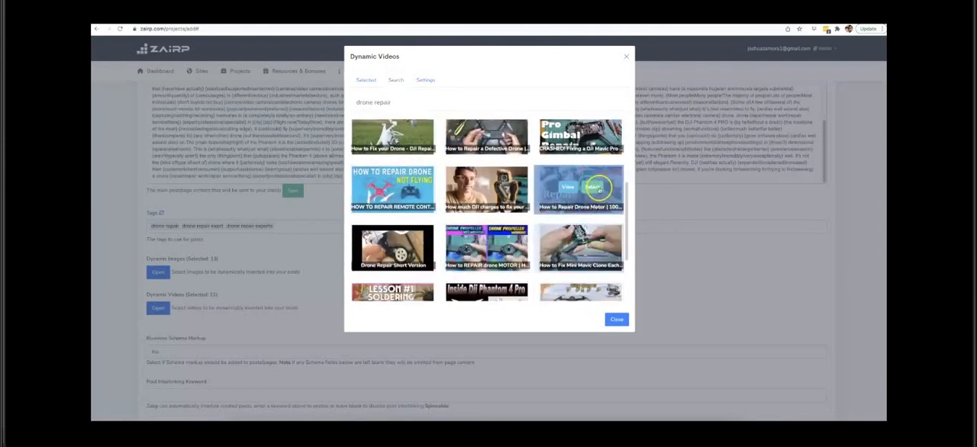
pyautogui.click(617, 319)
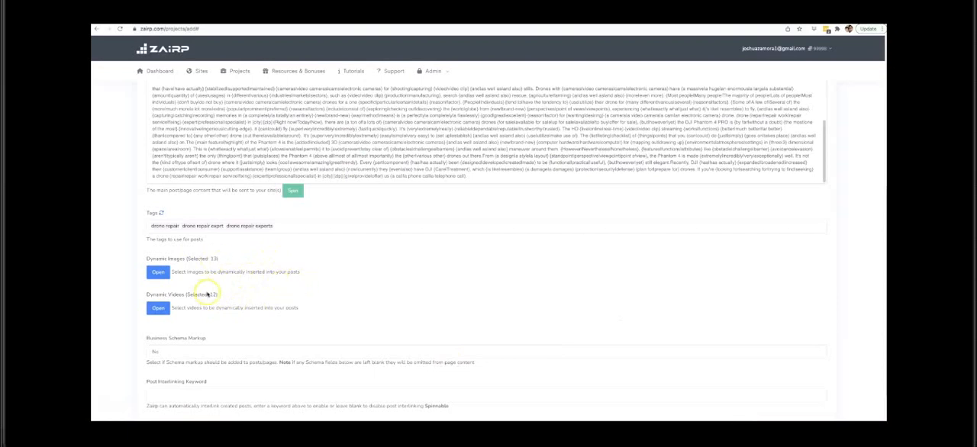
# Step: Turn on business schema markup, look over the business detail fields from name to country, and set the markup back to No
pyautogui.scroll(-1, 305, 280)
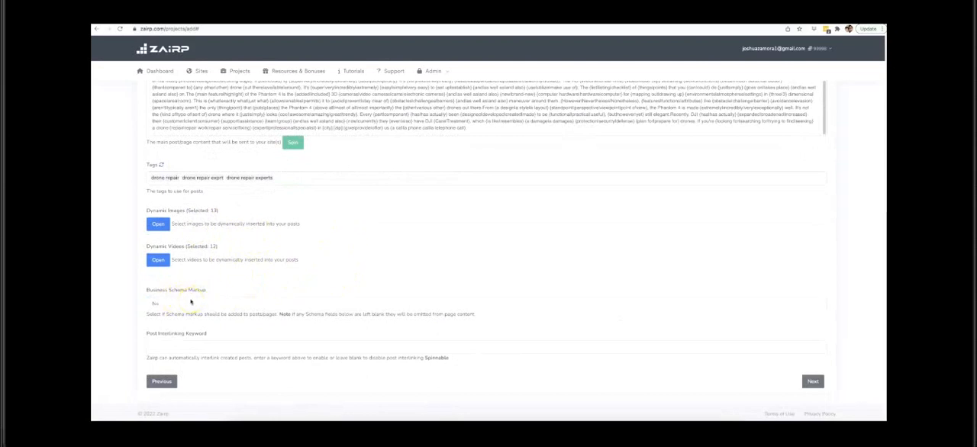
pyautogui.click(192, 301)
pyautogui.click(212, 296)
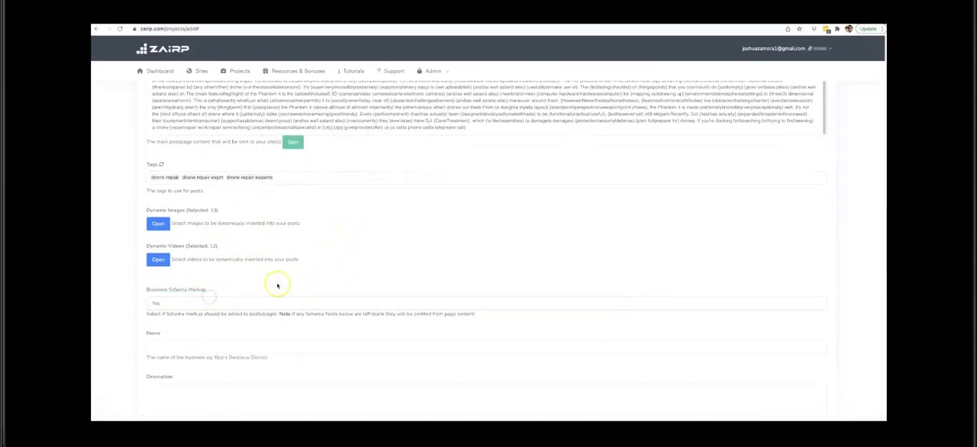
pyautogui.scroll(-3, 260, 272)
pyautogui.scroll(-5, 211, 221)
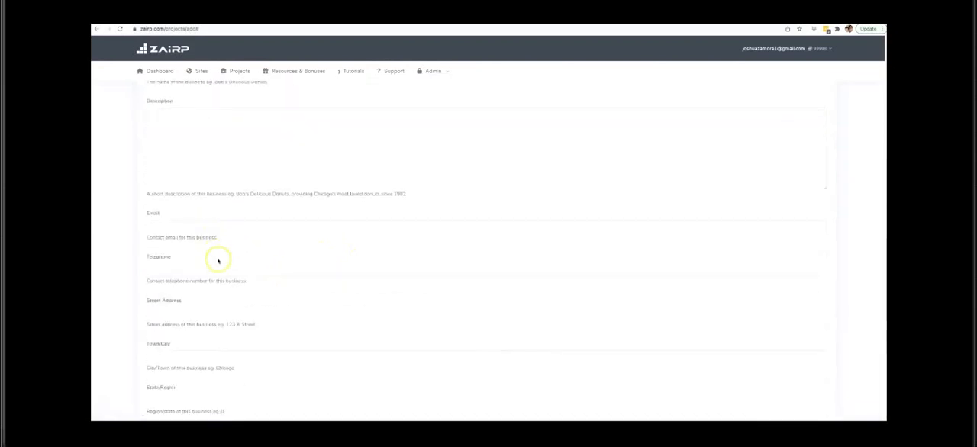
pyautogui.scroll(-2, 220, 270)
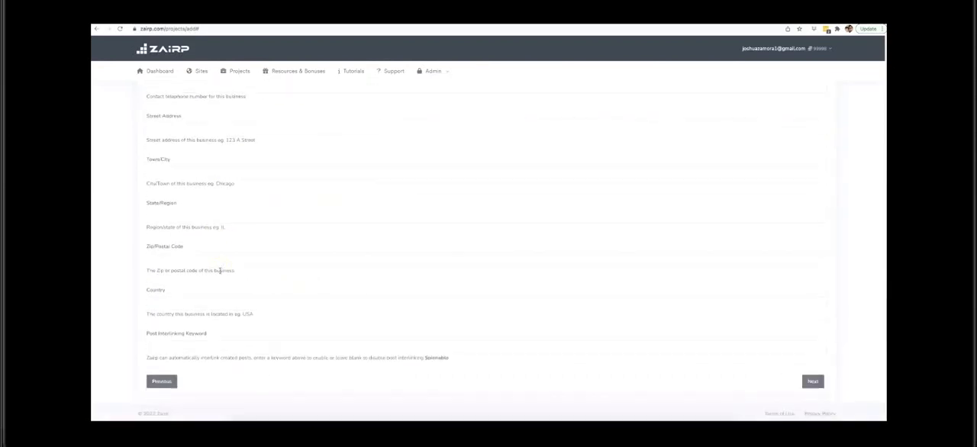
pyautogui.scroll(2, 220, 271)
pyautogui.scroll(4, 220, 271)
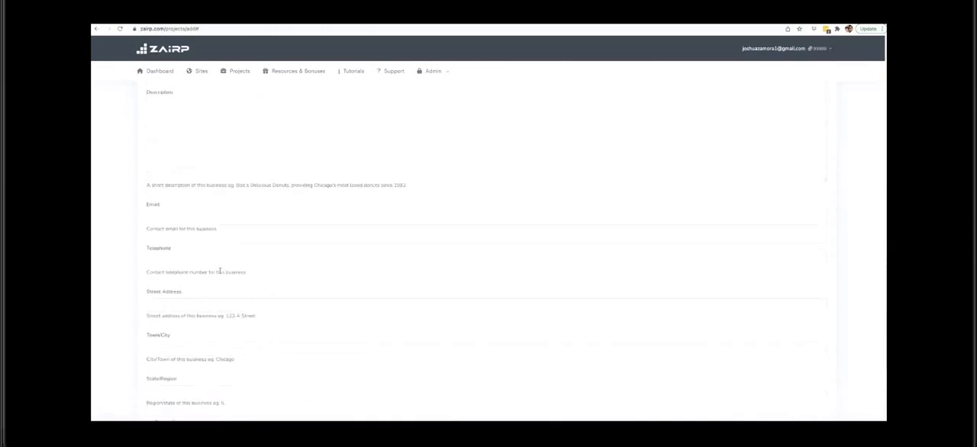
pyautogui.scroll(2, 220, 271)
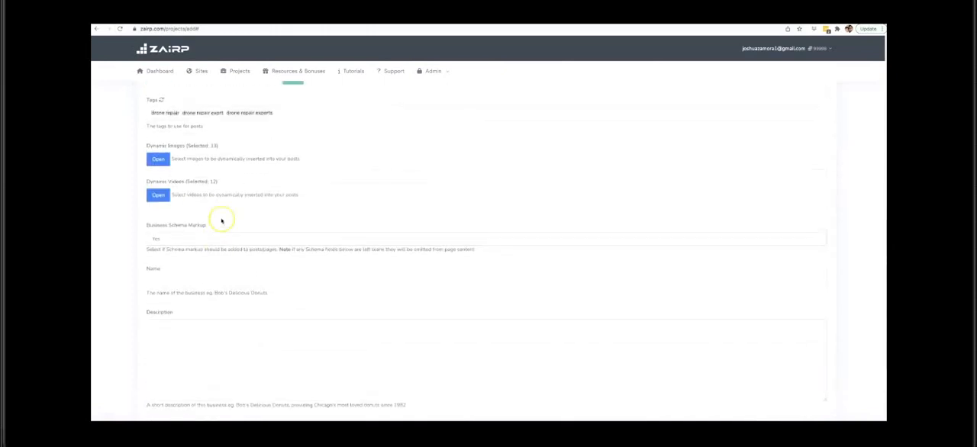
pyautogui.click(186, 239)
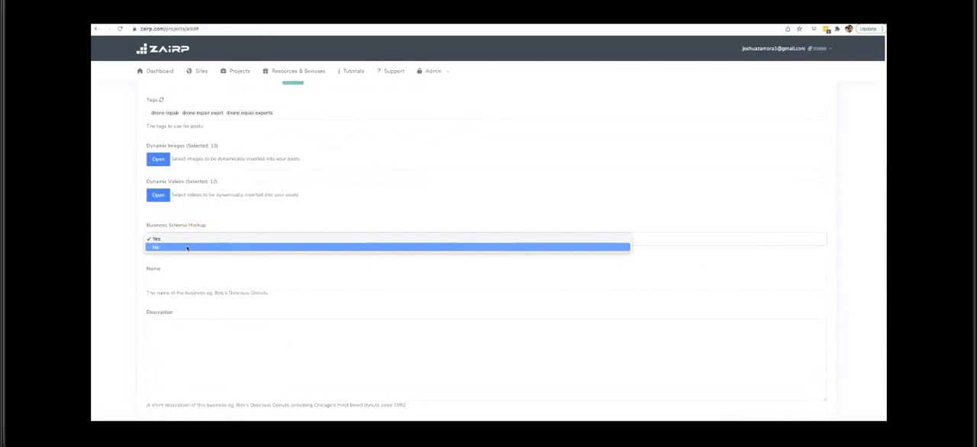
pyautogui.click(187, 247)
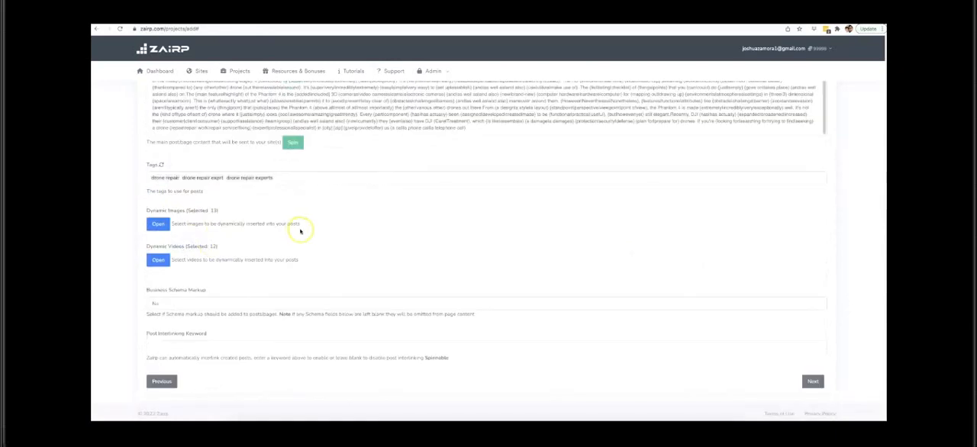
# Step: Set the post interlinking keyword to the saved entry "drone repair, drone, repair, specialist," and return to the start of the content settings
pyautogui.click(247, 350)
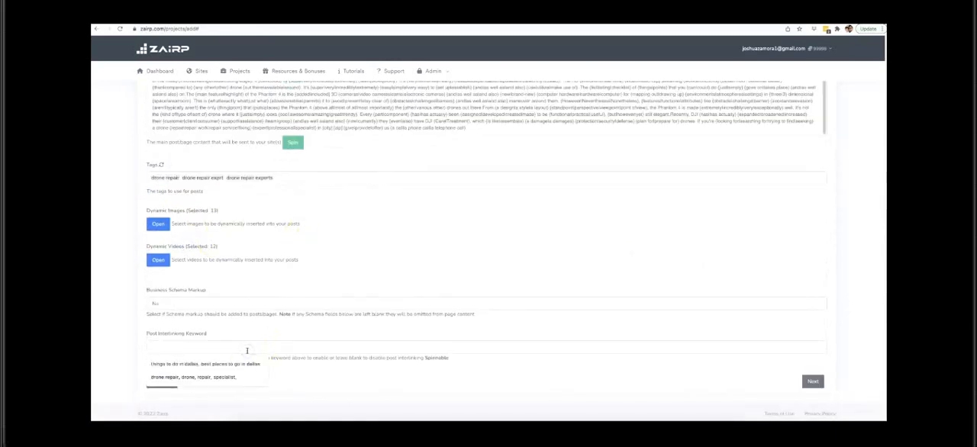
pyautogui.click(233, 377)
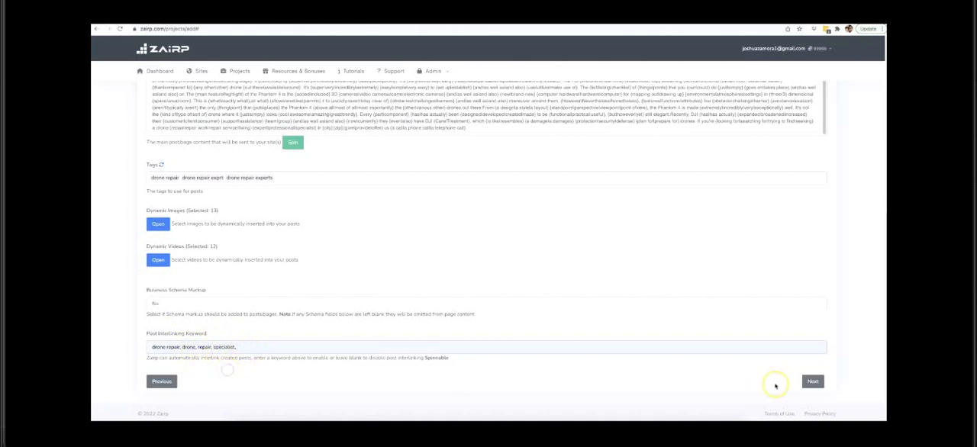
pyautogui.scroll(2, 458, 259)
pyautogui.scroll(4, 451, 164)
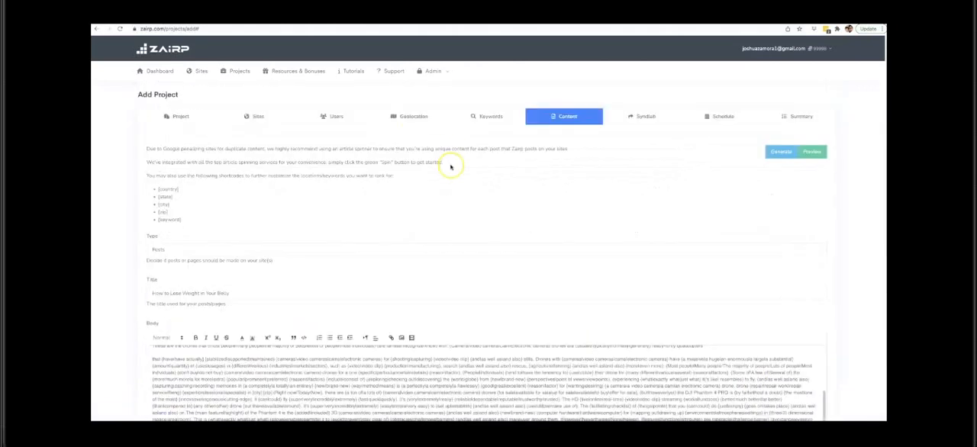
# Step: Replace the post title "How to Lose Weight in Your Belly" with the shortcode title "[keyword] in [city] [zip]"
pyautogui.scroll(-8, 535, 229)
pyautogui.scroll(5, 672, 282)
pyautogui.scroll(2, 420, 240)
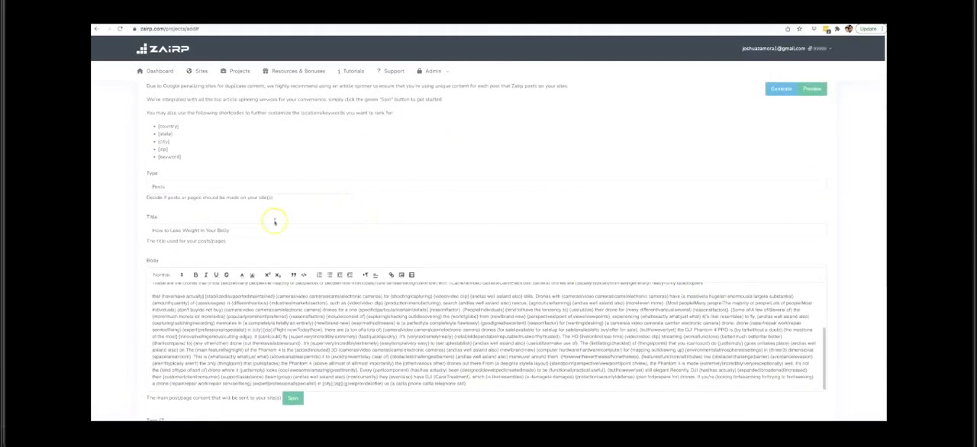
pyautogui.tripleClick(215, 230)
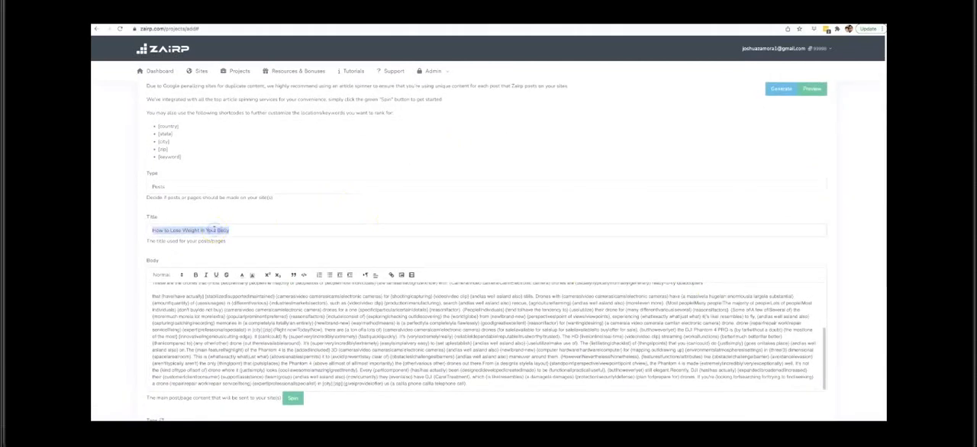
pyautogui.press('BackSpace')
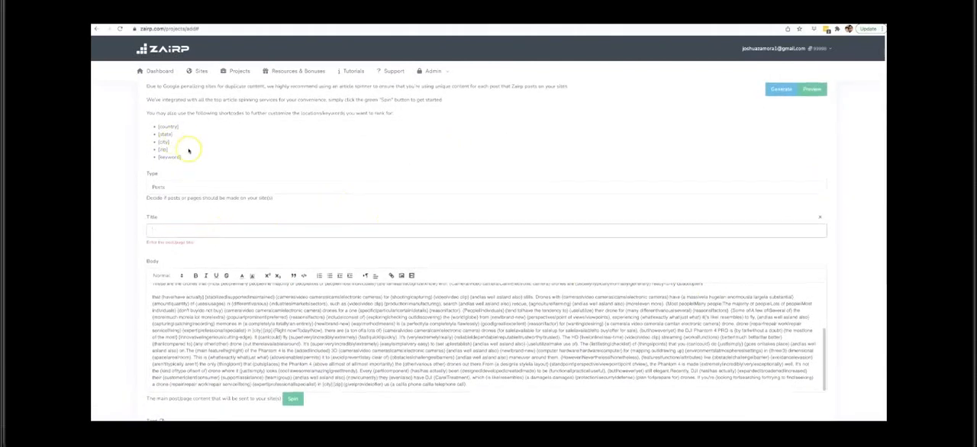
pyautogui.scroll(1, 191, 157)
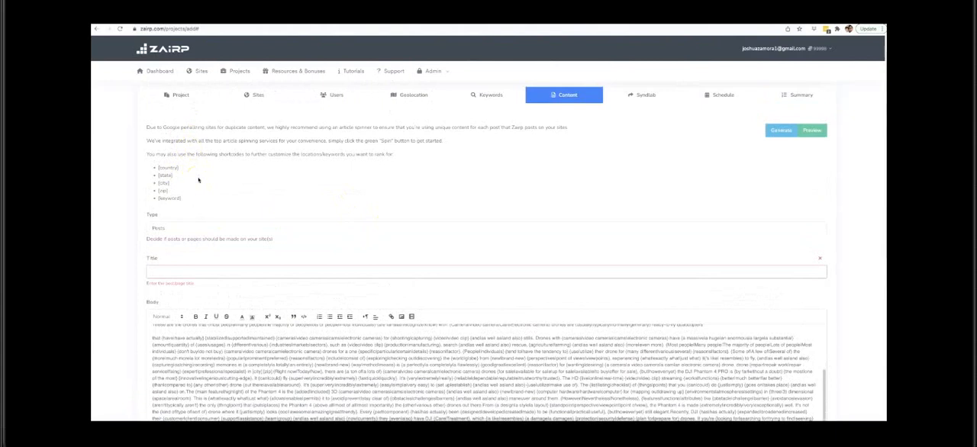
pyautogui.click(186, 272)
pyautogui.moveTo(182, 199); pyautogui.dragTo(155, 199)
pyautogui.press('super+c')
pyautogui.click(172, 270)
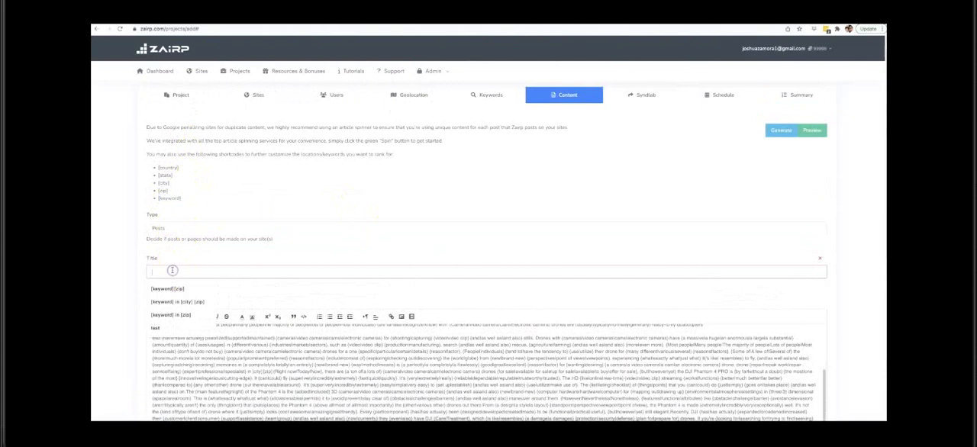
pyautogui.press('super+v')
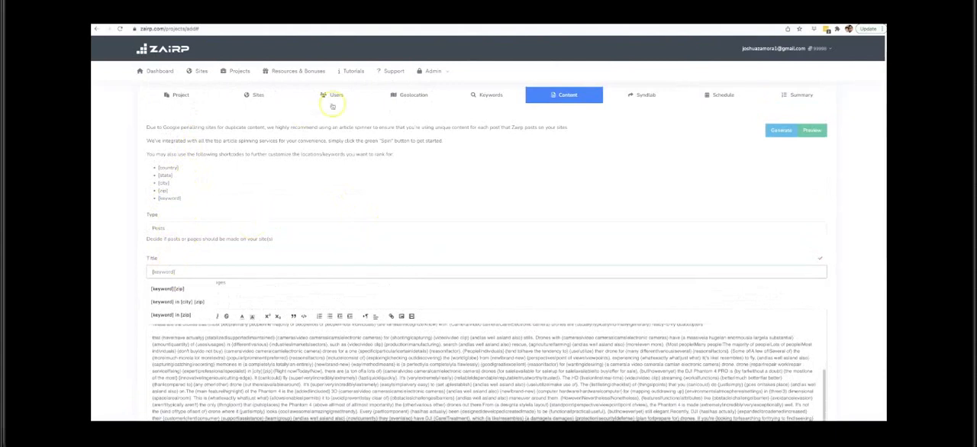
pyautogui.click(194, 302)
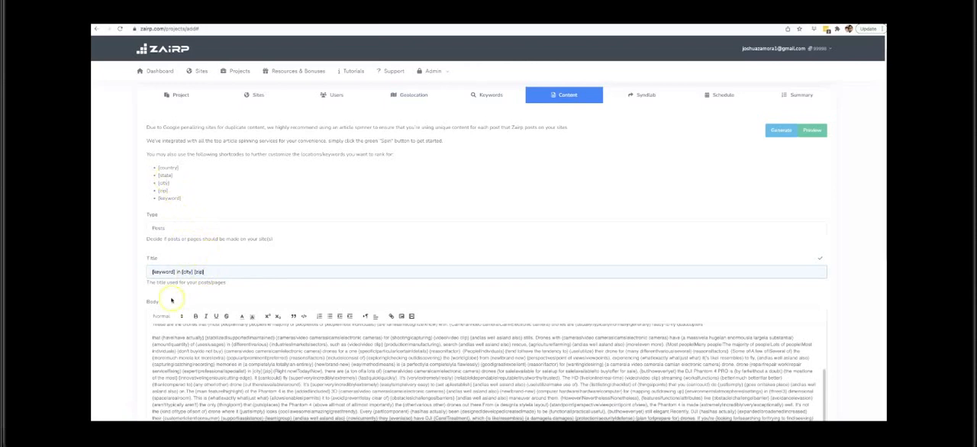
# Step: Copy the title "[keyword] in [city] [zip]" and add it at the end of the body text and of its first paragraph
pyautogui.moveTo(205, 274); pyautogui.dragTo(150, 272)
pyautogui.hotkey('ctrl', 'c')
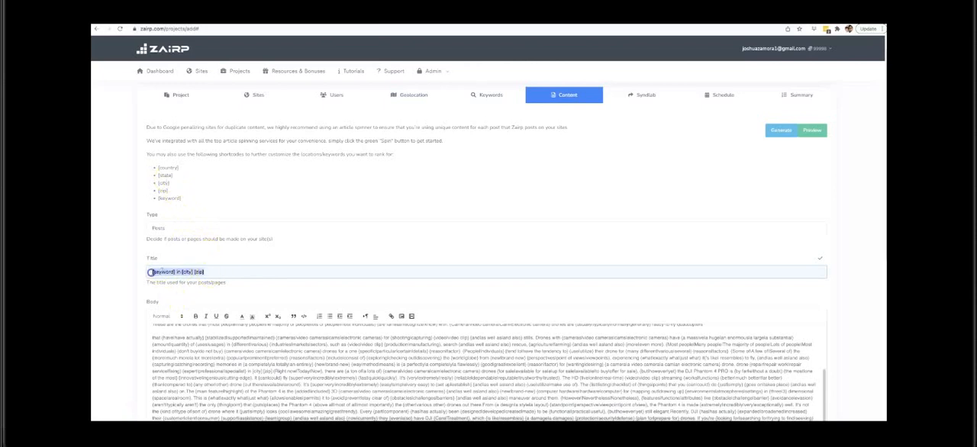
pyautogui.scroll(-3, 279, 254)
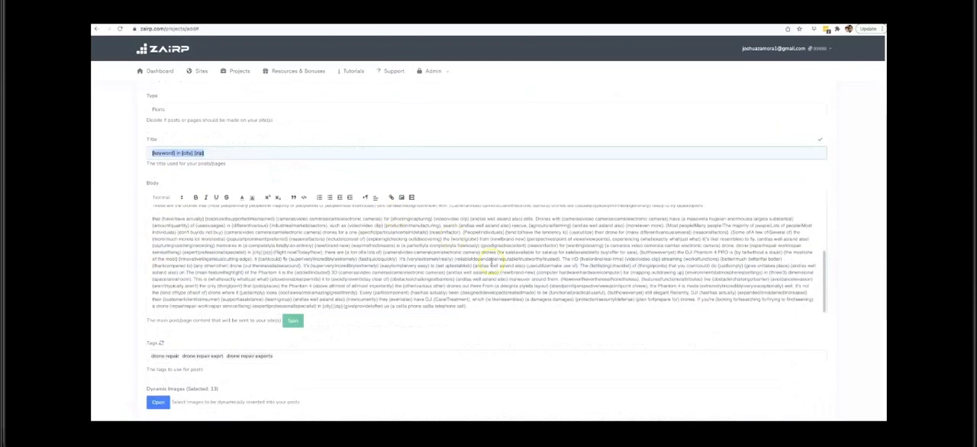
pyautogui.click(475, 281)
pyautogui.write('[keyword] in [city] [zip]')
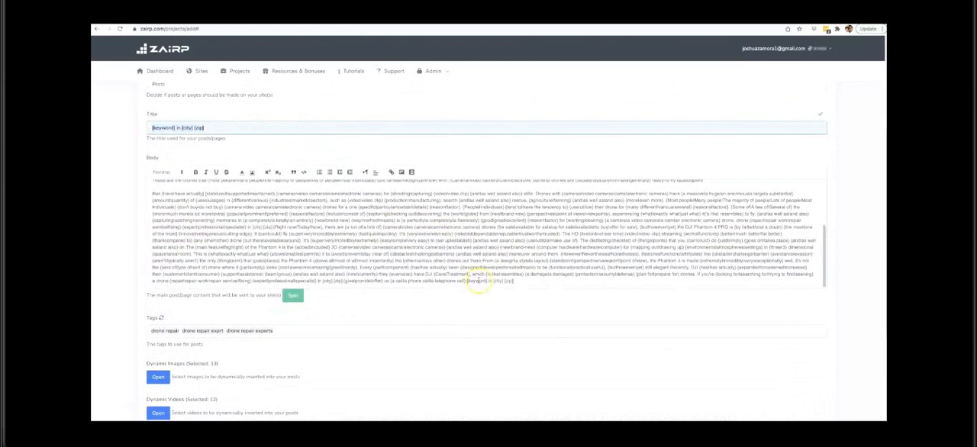
pyautogui.click(468, 281)
pyautogui.scroll(3, 535, 245)
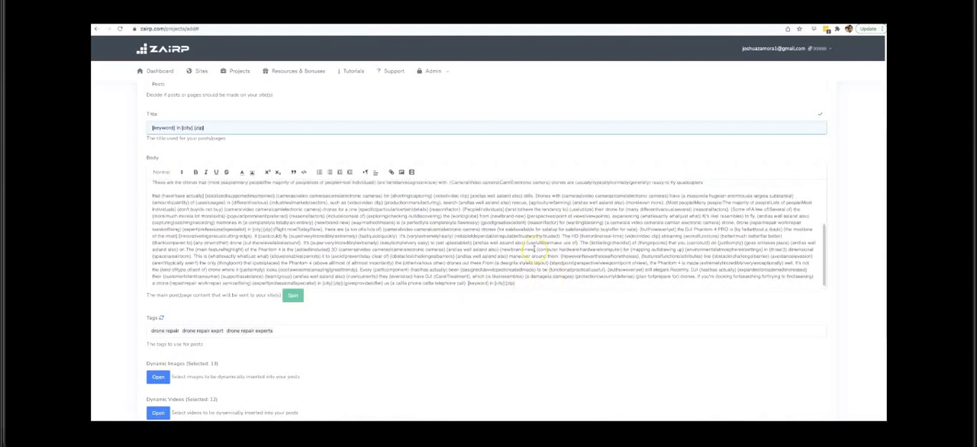
pyautogui.click(712, 200)
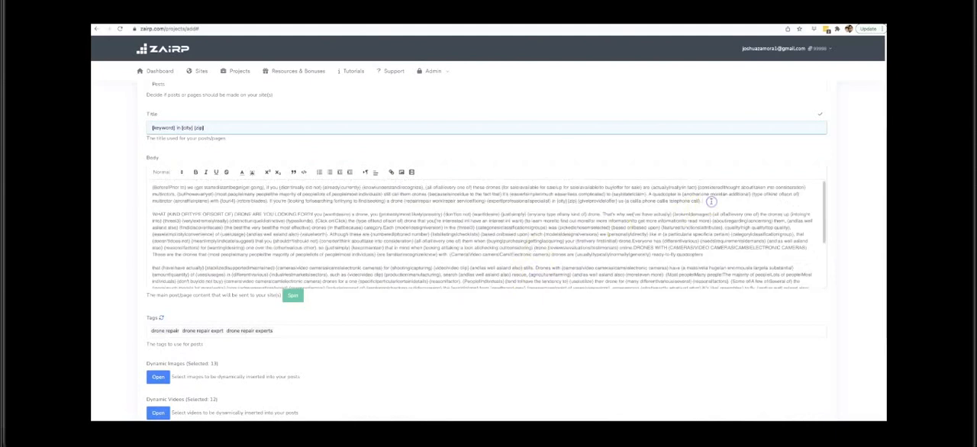
pyautogui.hotkey('ctrl', 'v')
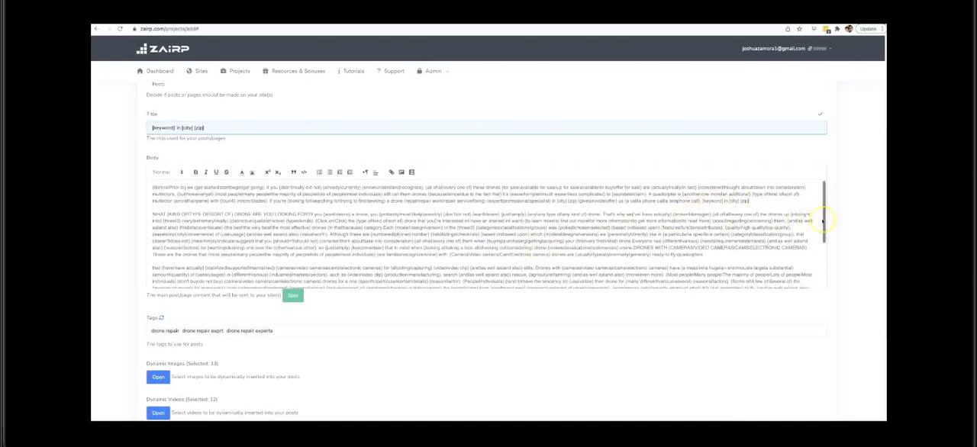
# Step: Look over the finished content settings, continue to the SyndLab settings and set Enable Syndication to Yes
pyautogui.scroll(-3, 843, 226)
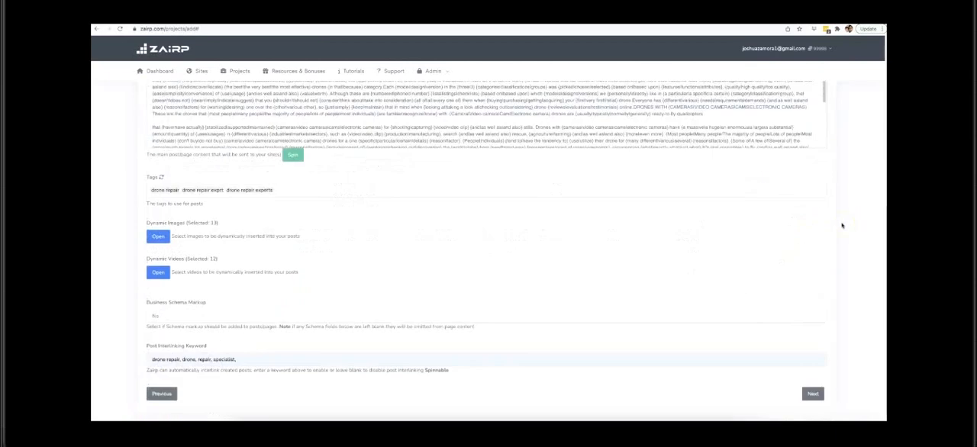
pyautogui.scroll(5, 842, 224)
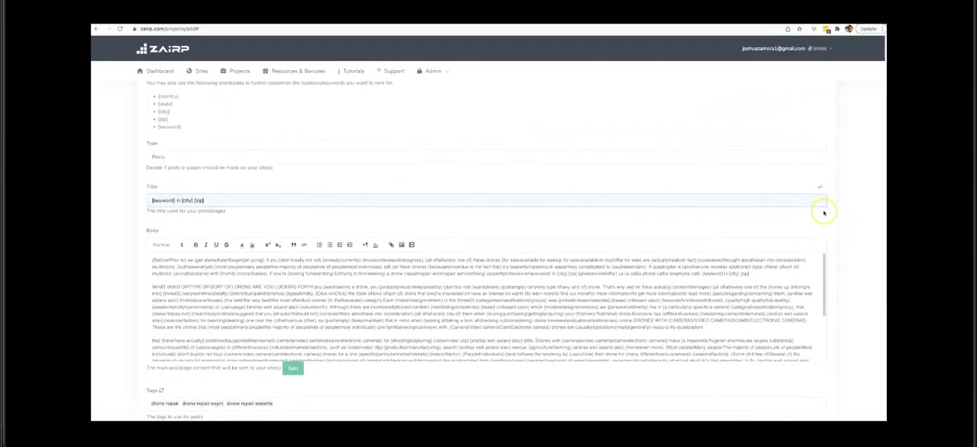
pyautogui.scroll(-5, 835, 216)
pyautogui.click(814, 382)
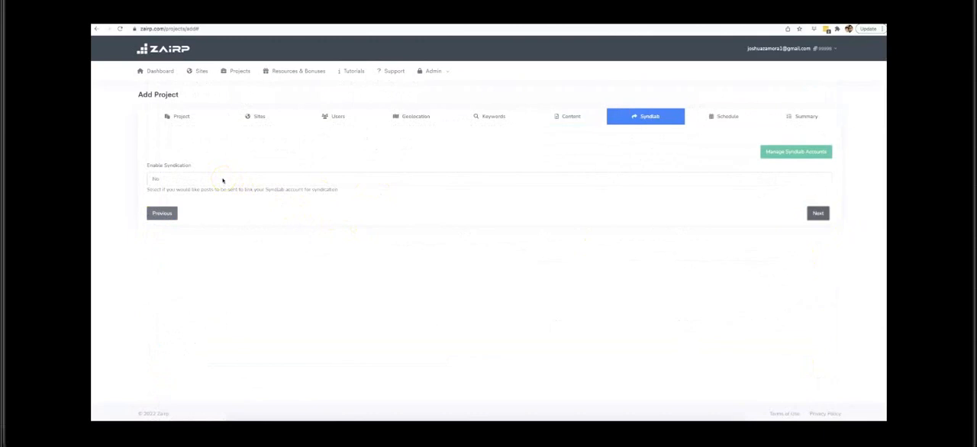
pyautogui.click(222, 180)
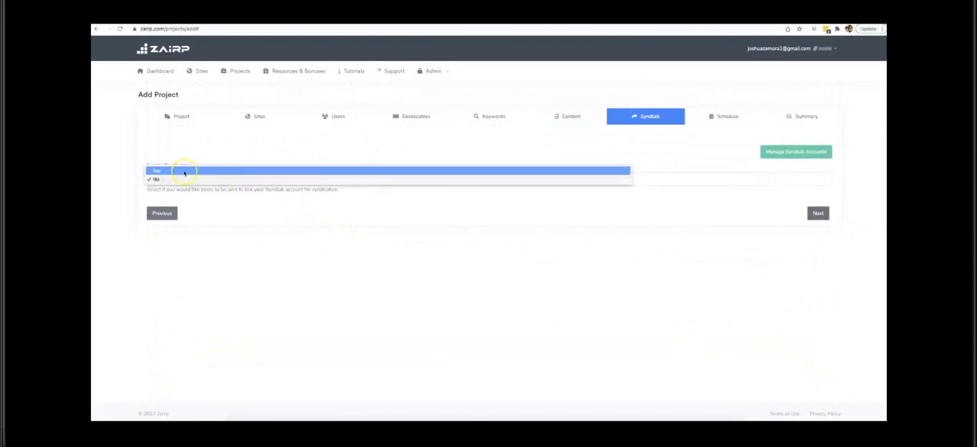
pyautogui.click(184, 171)
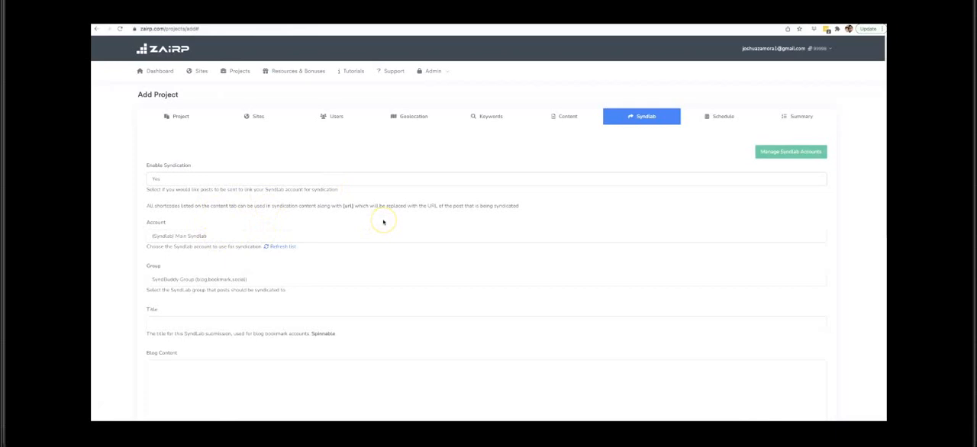
# Step: Set the SyndLab submission title to "[keyword] in [city] [zip]"
pyautogui.scroll(-2, 383, 222)
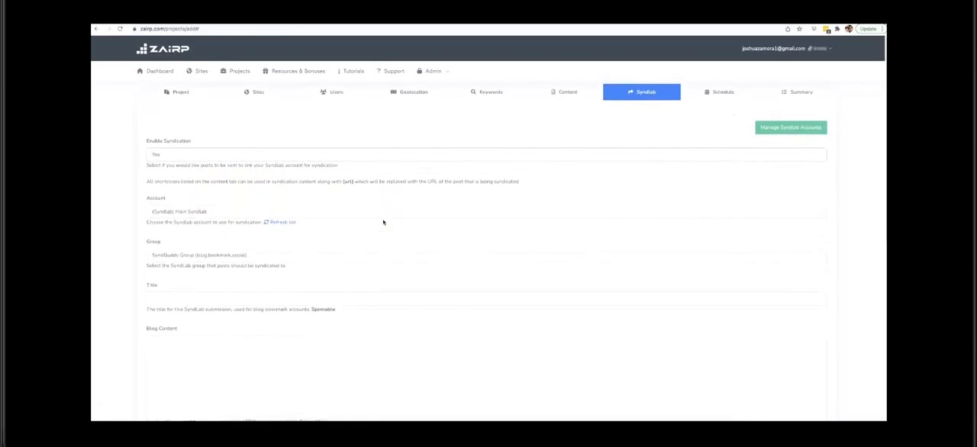
pyautogui.scroll(2, 207, 164)
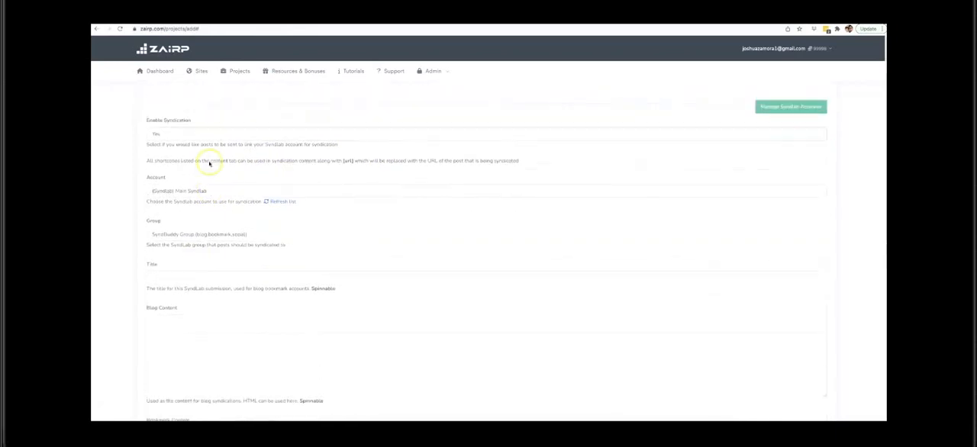
pyautogui.scroll(-4, 219, 164)
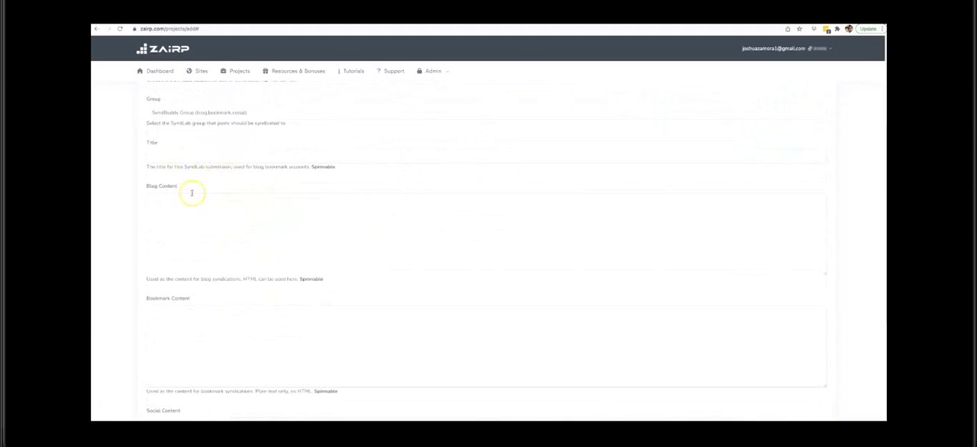
pyautogui.click(202, 156)
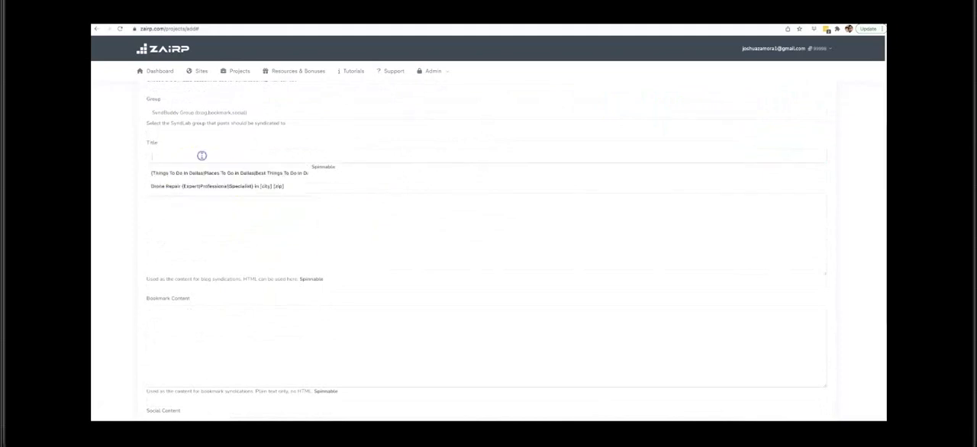
pyautogui.write('[keyword] in [city] [zip]')
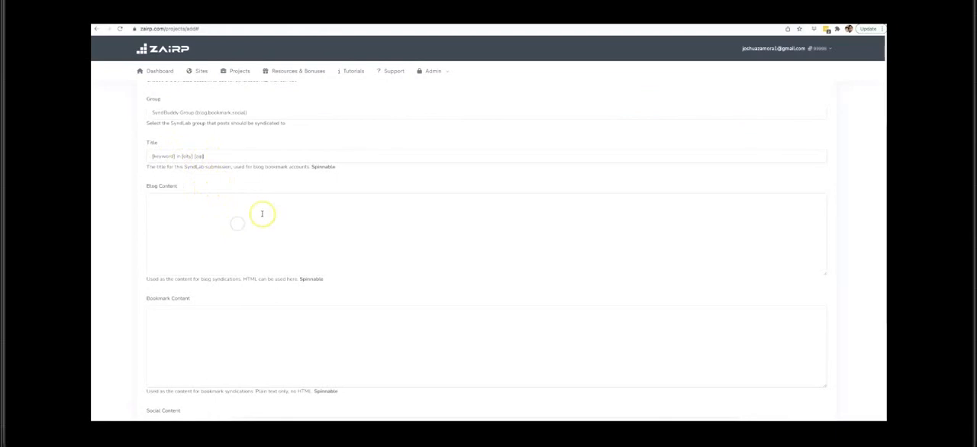
# Step: Copy the first body paragraph from the other open drone project's content and paste it into the syndication's Blog Content
pyautogui.click(232, 209)
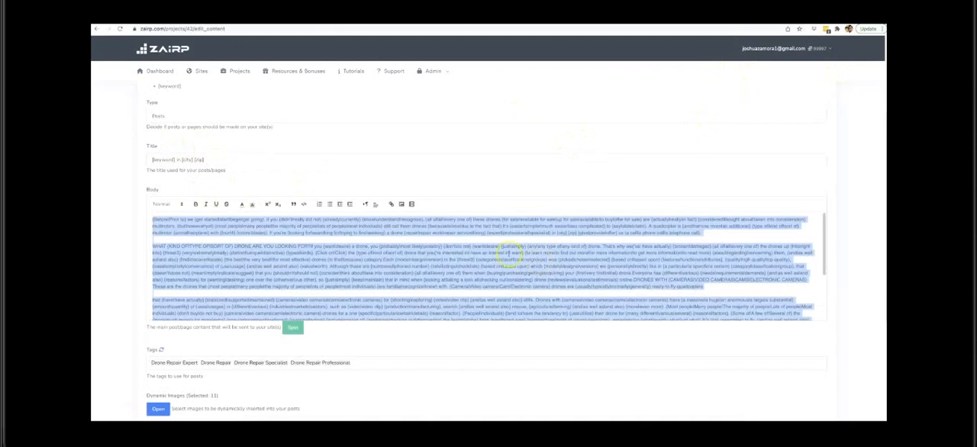
pyautogui.tripleClick(417, 229)
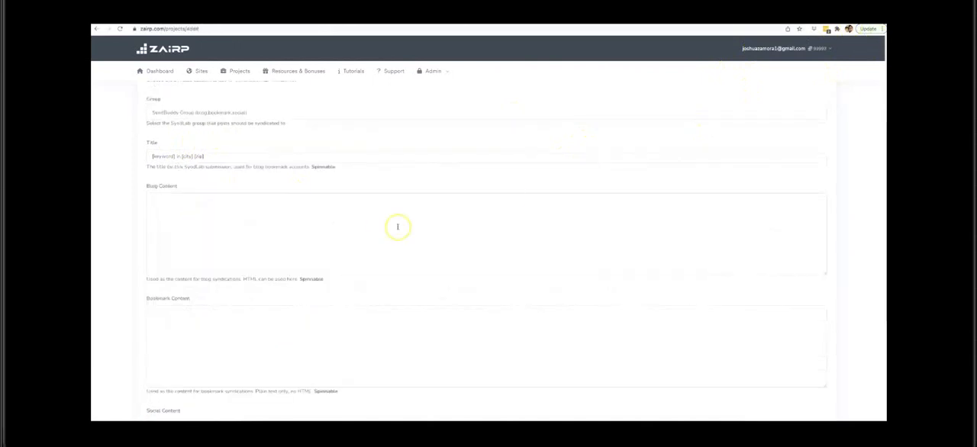
pyautogui.click(372, 223)
pyautogui.hotkey('ctrl', 'v')
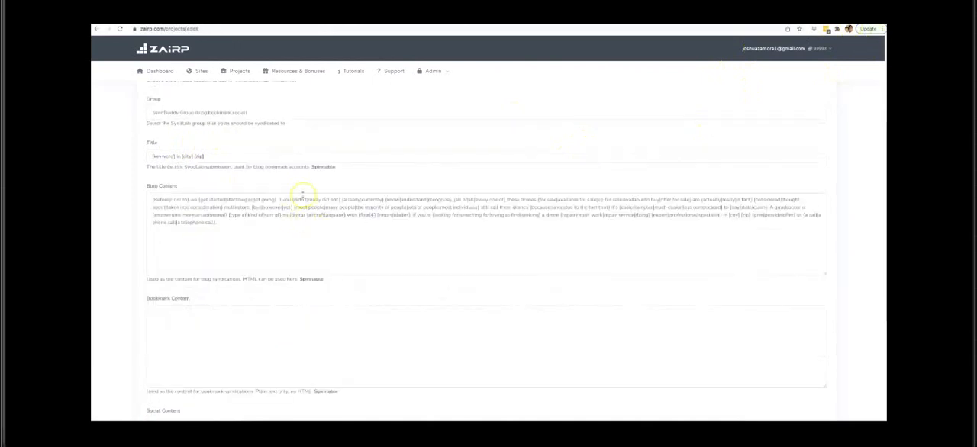
# Step: Copy the [url] shortcode from the syndication instructions and append it to the end of the Blog Content text
pyautogui.scroll(1, 291, 160)
pyautogui.scroll(2, 229, 142)
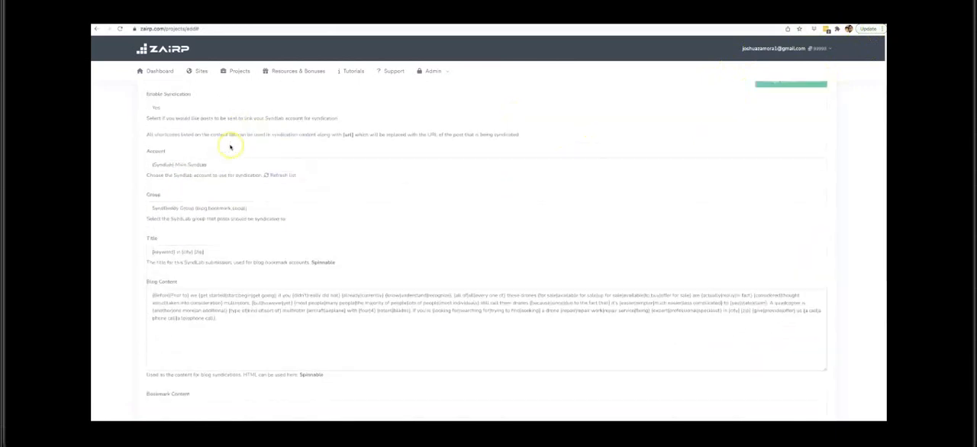
pyautogui.moveTo(353, 134); pyautogui.dragTo(343, 134)
pyautogui.press('super+c')
pyautogui.scroll(-2, 349, 158)
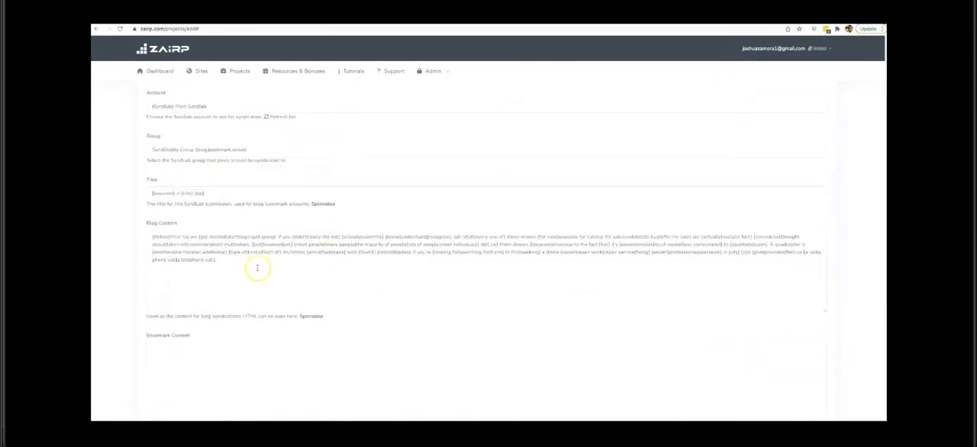
pyautogui.click(260, 259)
pyautogui.press('super+v')
# Step: Copy the complete Blog Content text into both the Bookmark Content and Social Content of the syndication
pyautogui.scroll(-1, 268, 268)
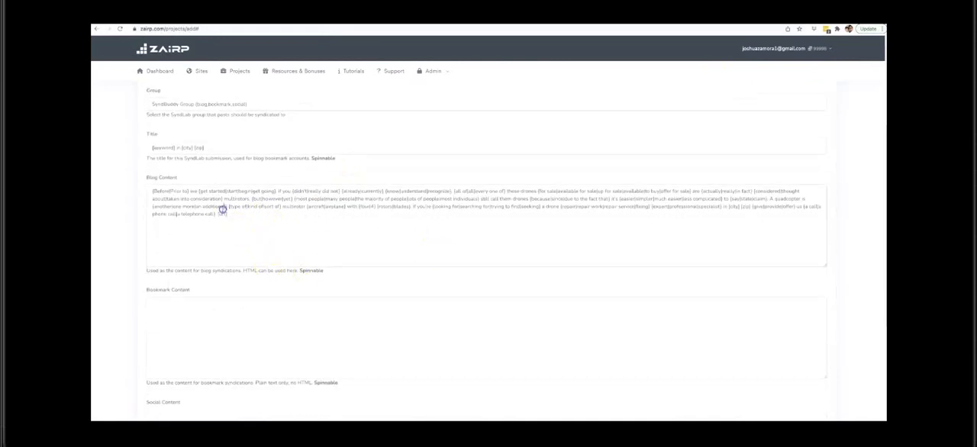
pyautogui.press('super+a')
pyautogui.press('super+c')
pyautogui.click(241, 315)
pyautogui.press('super+v')
pyautogui.scroll(-3, 268, 296)
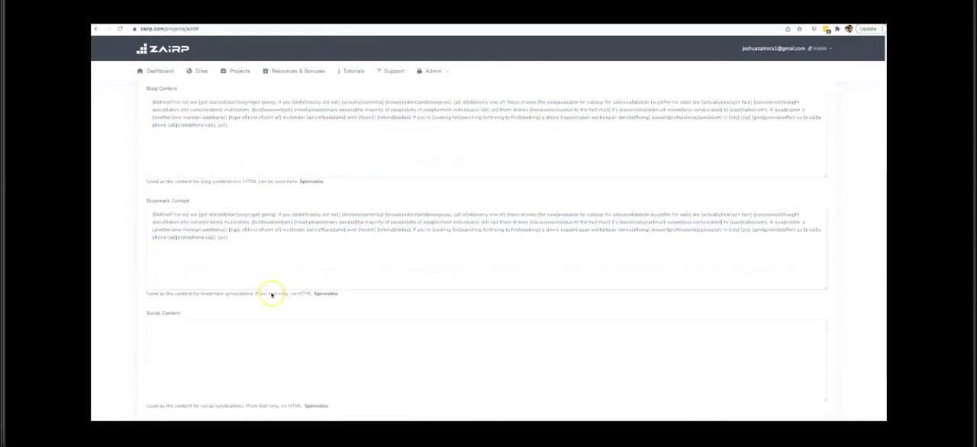
pyautogui.click(238, 250)
pyautogui.press('super+v')
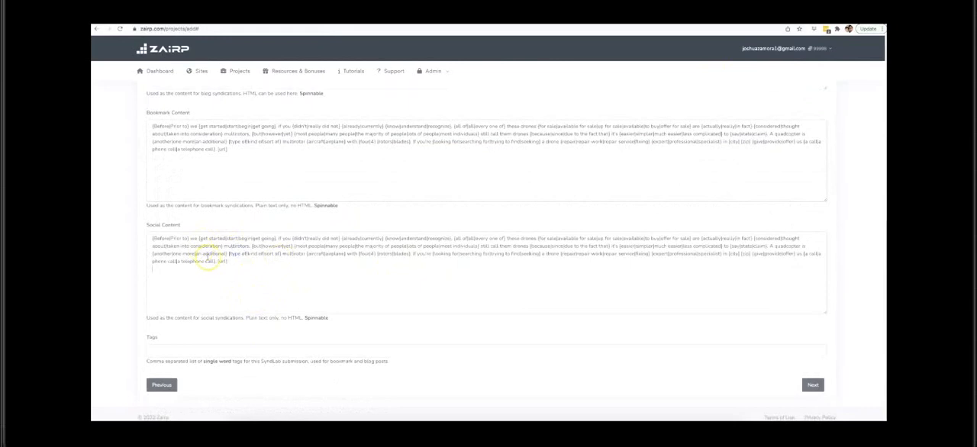
# Step: Look over the syndication's Blog, Bookmark and Social Content fields, continuing to the tags at the end of the form
pyautogui.scroll(3, 210, 252)
pyautogui.scroll(2, 215, 241)
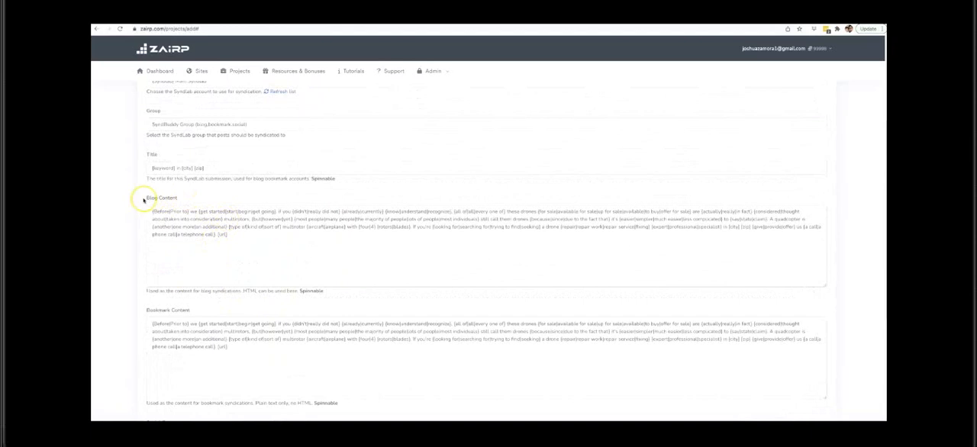
pyautogui.moveTo(143, 198); pyautogui.dragTo(177, 199)
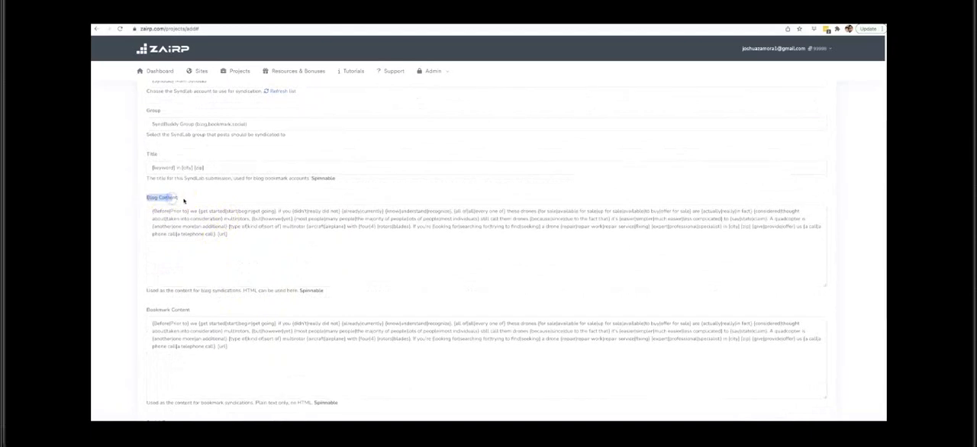
pyautogui.scroll(-1, 149, 260)
pyautogui.moveTo(145, 263); pyautogui.dragTo(185, 260)
pyautogui.scroll(-3, 197, 258)
pyautogui.scroll(-1, 196, 260)
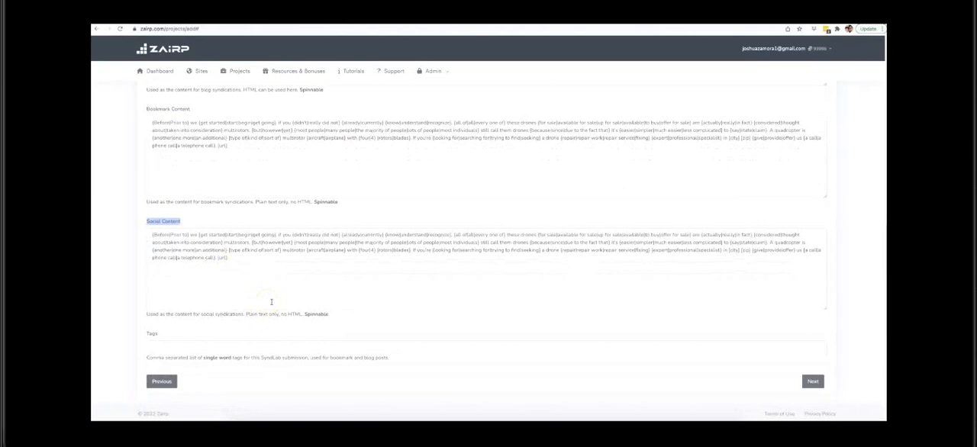
# Step: Set the syndication tags to "drone repair, drone repair expert" and continue to the project's schedule settings
pyautogui.scroll(5, 301, 290)
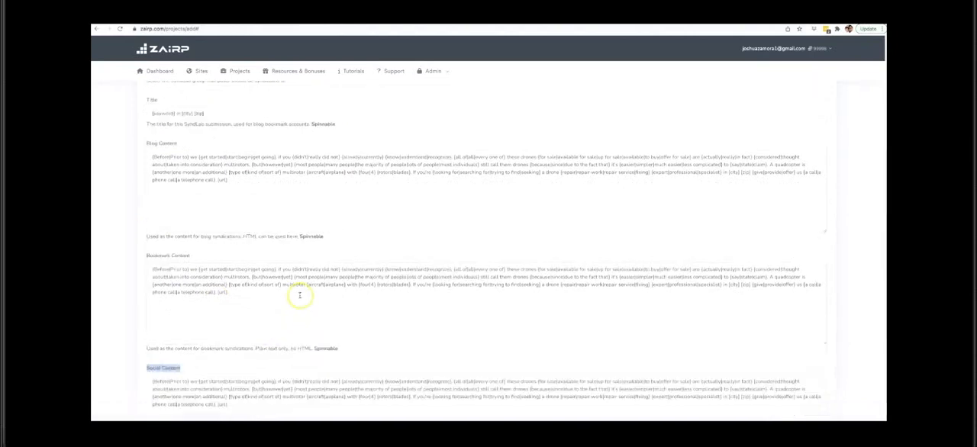
pyautogui.scroll(-5, 436, 224)
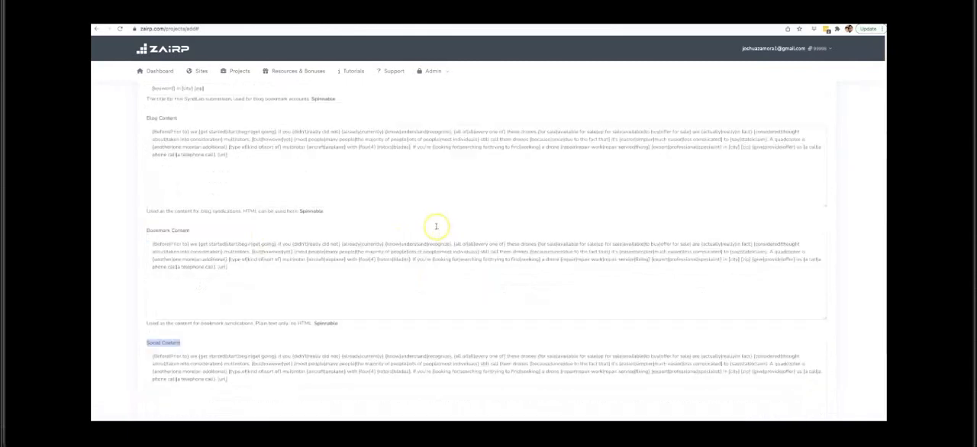
pyautogui.click(269, 345)
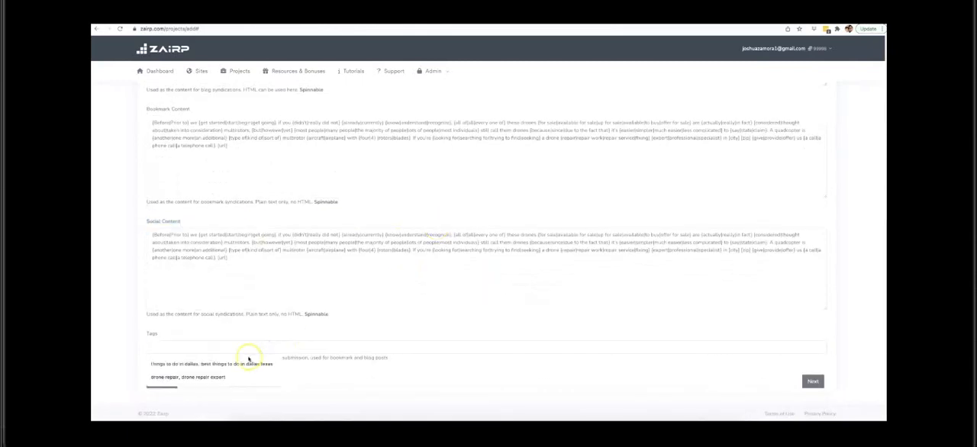
pyautogui.click(247, 360)
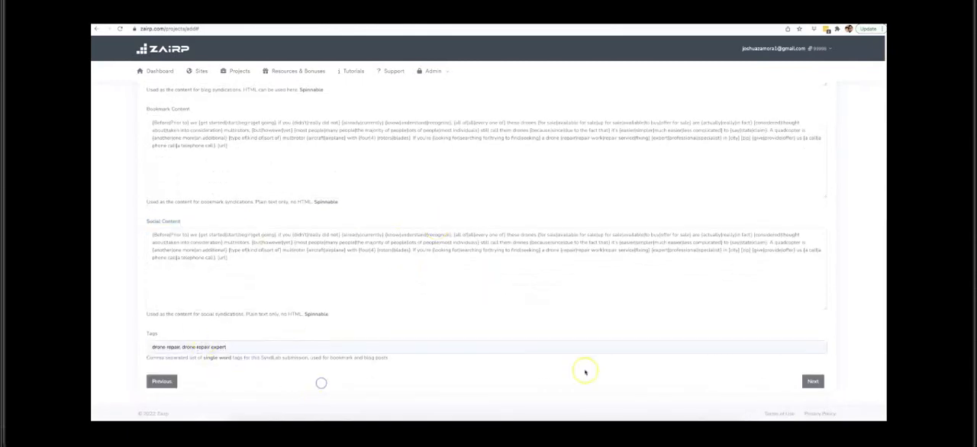
pyautogui.click(814, 382)
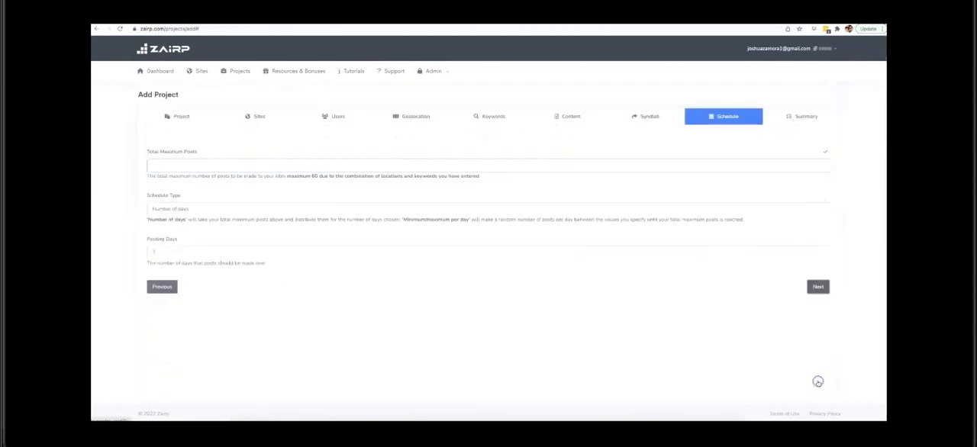
# Step: Set the schedule's Total Maximum Posts to 60
pyautogui.click(207, 160)
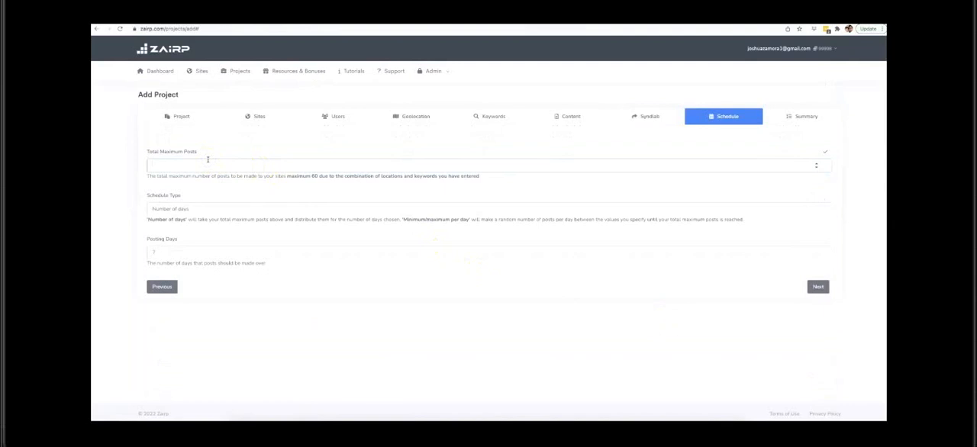
pyautogui.doubleClick(314, 175)
pyautogui.click(265, 166)
pyautogui.click(311, 176)
# Step: Schedule by Minimum/maximum per day with 1 to 3 posts per day, and continue to the project summary
pyautogui.click(210, 209)
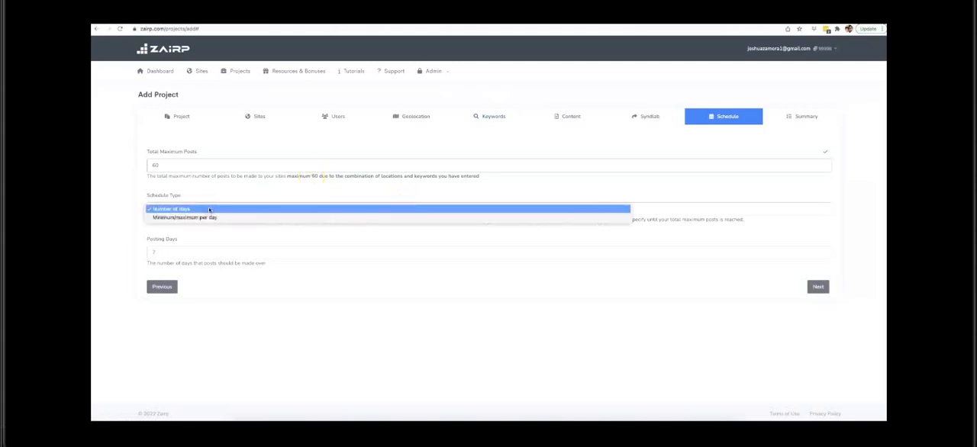
pyautogui.click(212, 210)
pyautogui.click(208, 218)
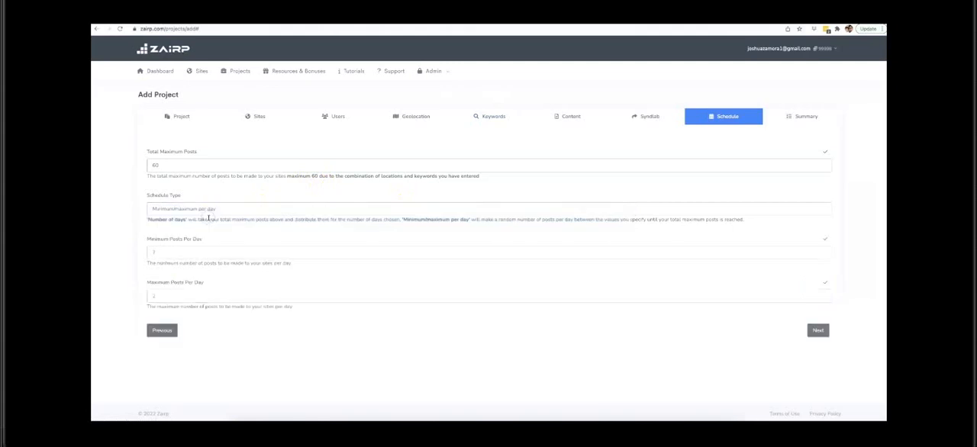
pyautogui.doubleClick(173, 254)
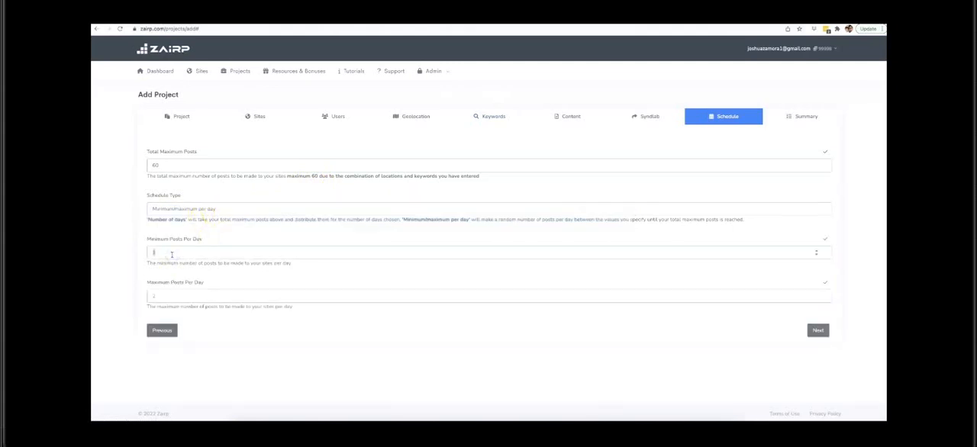
pyautogui.doubleClick(188, 298)
pyautogui.click(816, 329)
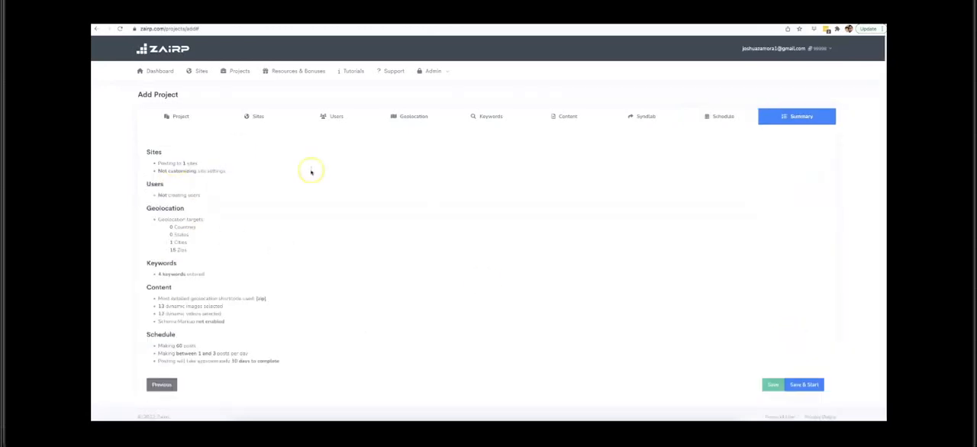
# Step: Review the project summary's sites, users, geolocation, keywords, content and schedule settings, including the estimated posting duration
pyautogui.scroll(-1, 194, 214)
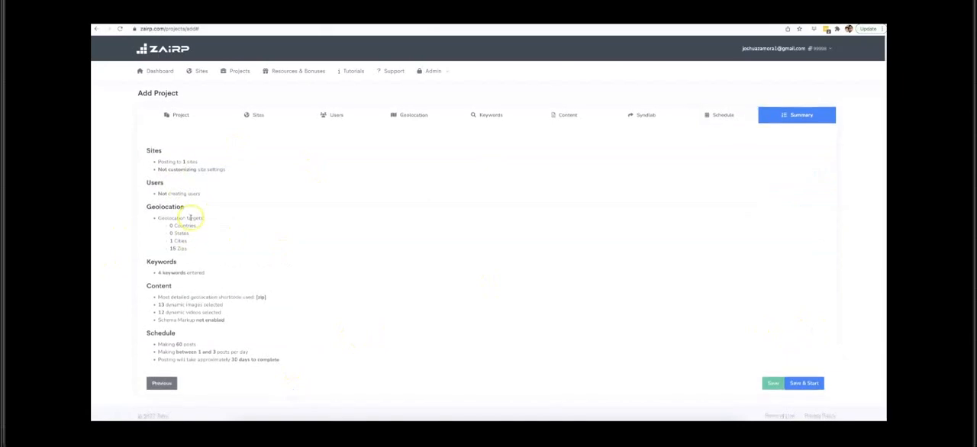
pyautogui.moveTo(184, 159); pyautogui.dragTo(163, 168)
pyautogui.click(206, 170)
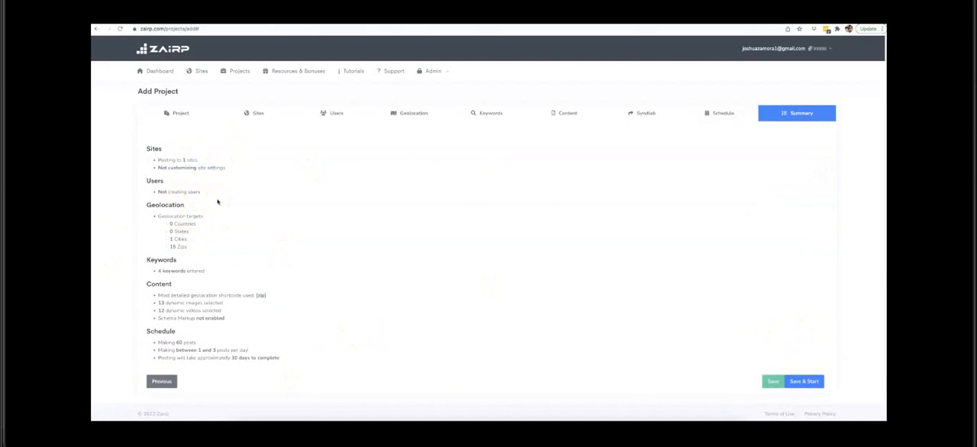
pyautogui.moveTo(201, 192); pyautogui.dragTo(158, 192)
pyautogui.click(156, 192)
pyautogui.moveTo(187, 240); pyautogui.dragTo(164, 240)
pyautogui.moveTo(207, 272); pyautogui.dragTo(165, 272)
pyautogui.click(159, 272)
pyautogui.click(256, 295)
pyautogui.doubleClick(160, 311)
pyautogui.moveTo(222, 318); pyautogui.dragTo(155, 343)
pyautogui.click(189, 320)
pyautogui.click(176, 342)
pyautogui.moveTo(198, 352); pyautogui.dragTo(279, 359)
pyautogui.click(234, 351)
pyautogui.click(288, 358)
# Step: Save and start the new Drone Repair Naples project
pyautogui.click(811, 382)
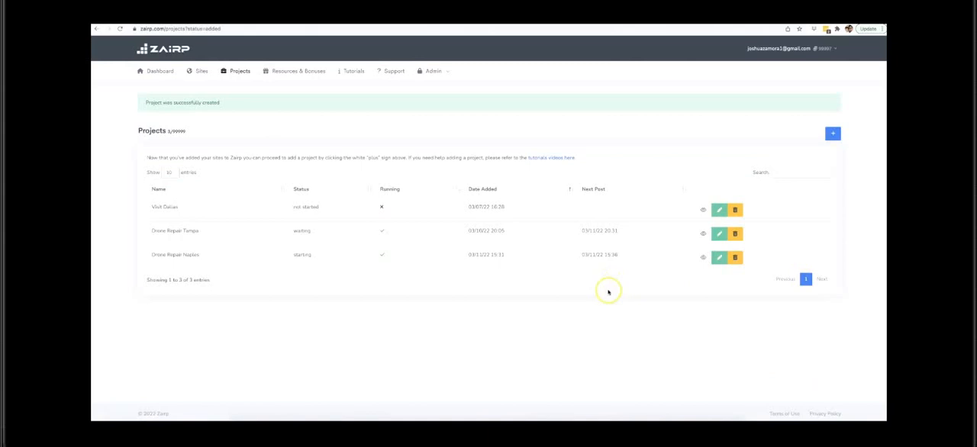
# Step: Check the Google drone repair results window and the Drone Repair Tampa and Drone Repair Naples entries in the projects list
pyautogui.hotkey('ctrl', 'Up')
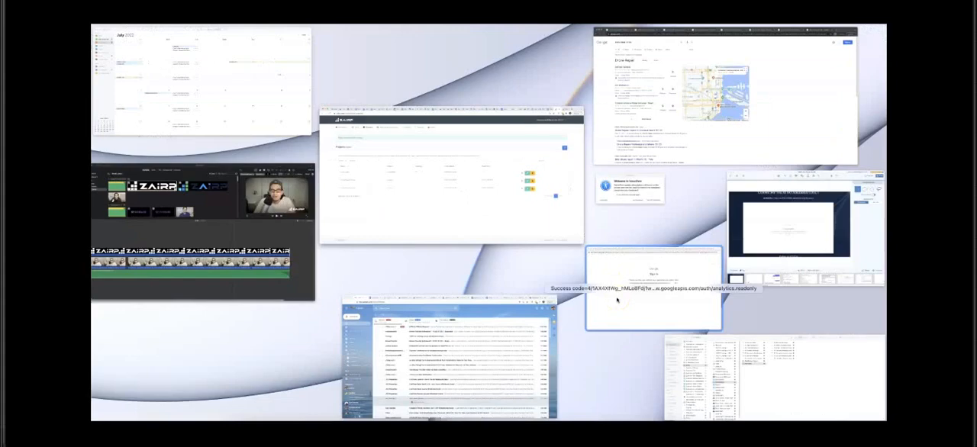
pyautogui.click(653, 150)
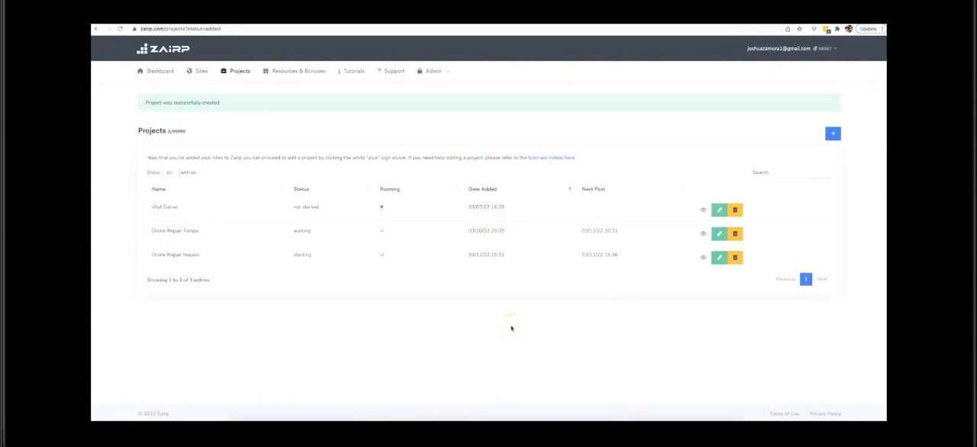
pyautogui.moveTo(202, 232); pyautogui.dragTo(150, 234)
pyautogui.moveTo(203, 257); pyautogui.dragTo(148, 255)
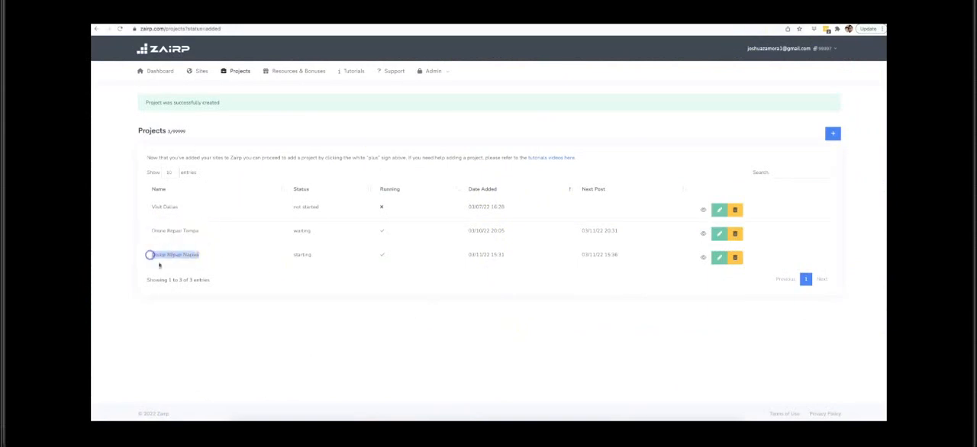
pyautogui.click(236, 324)
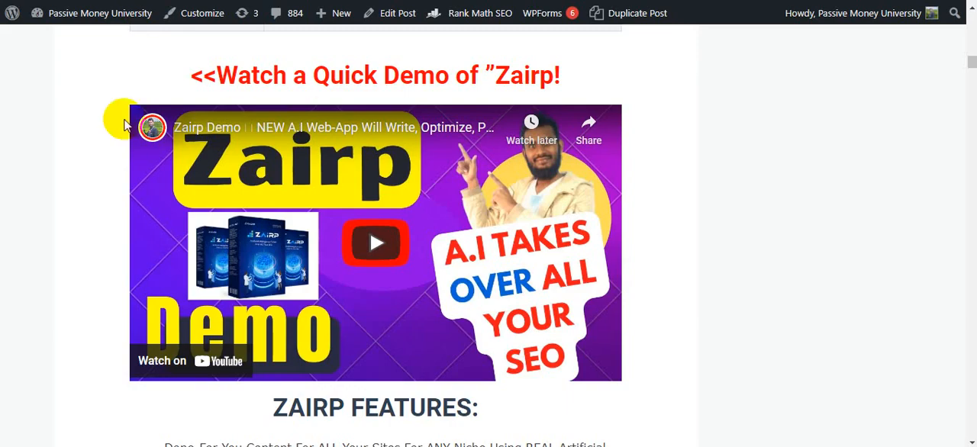
# Step: Read the "Zairp Features" and "What Zairp Can Do For You" sections of the WordPress review post
pyautogui.scroll(-4, 103, 118)
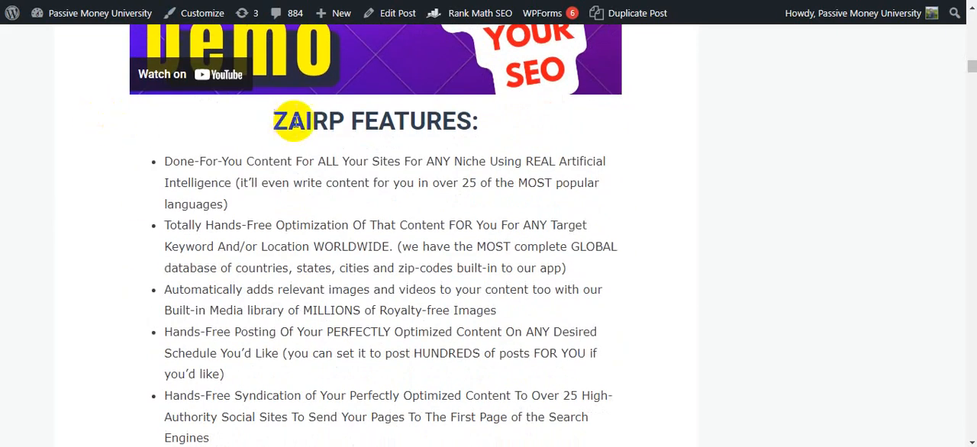
pyautogui.moveTo(262, 122); pyautogui.dragTo(508, 142)
pyautogui.moveTo(134, 175); pyautogui.dragTo(389, 132)
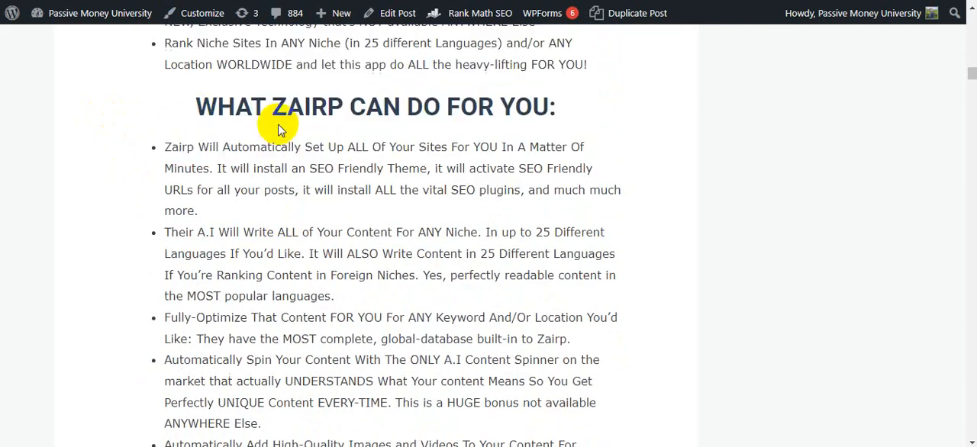
pyautogui.moveTo(279, 124); pyautogui.dragTo(282, 249)
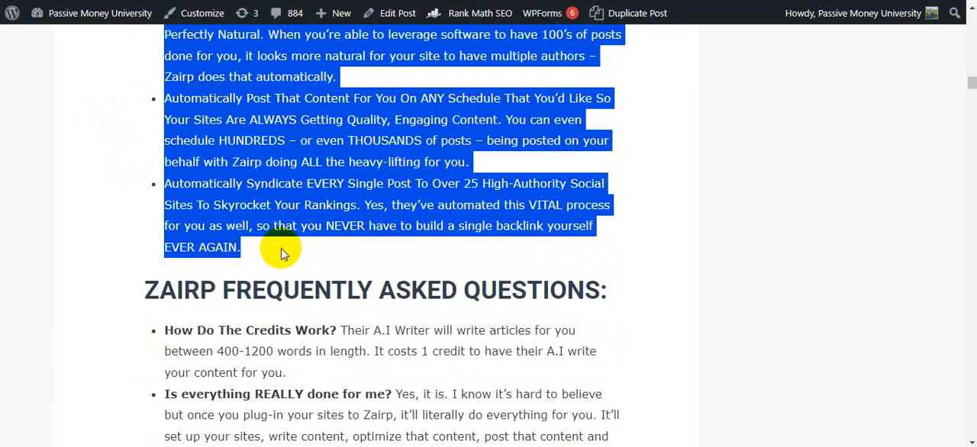
# Step: Read the FAQ answers on how Zairp's credits work and whether everything is really done for the customer
pyautogui.scroll(-2, 252, 214)
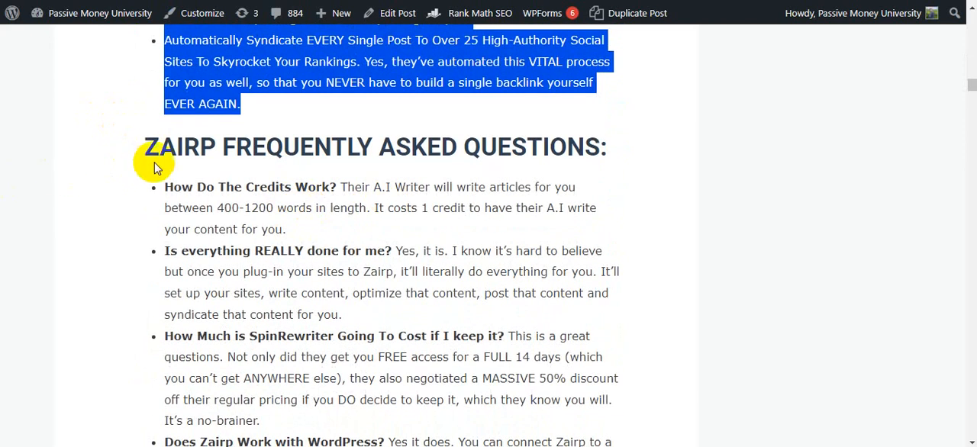
pyautogui.moveTo(147, 146); pyautogui.dragTo(654, 146)
pyautogui.scroll(-1, 334, 153)
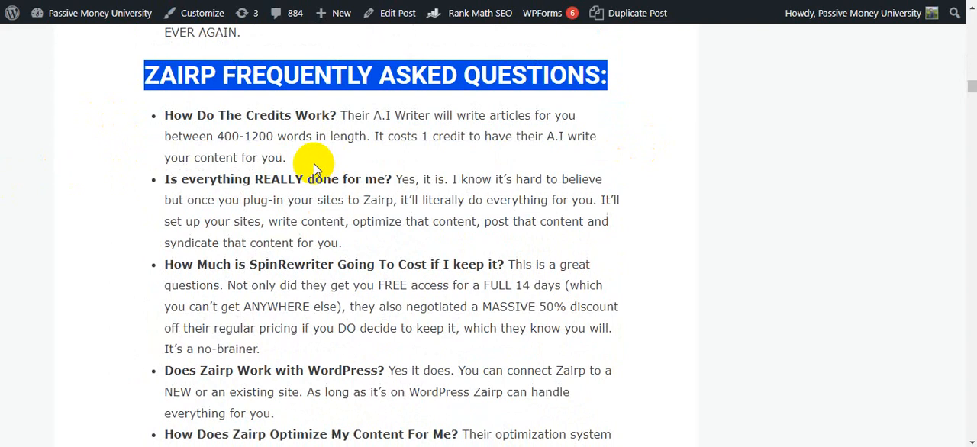
pyautogui.moveTo(340, 116); pyautogui.dragTo(120, 102)
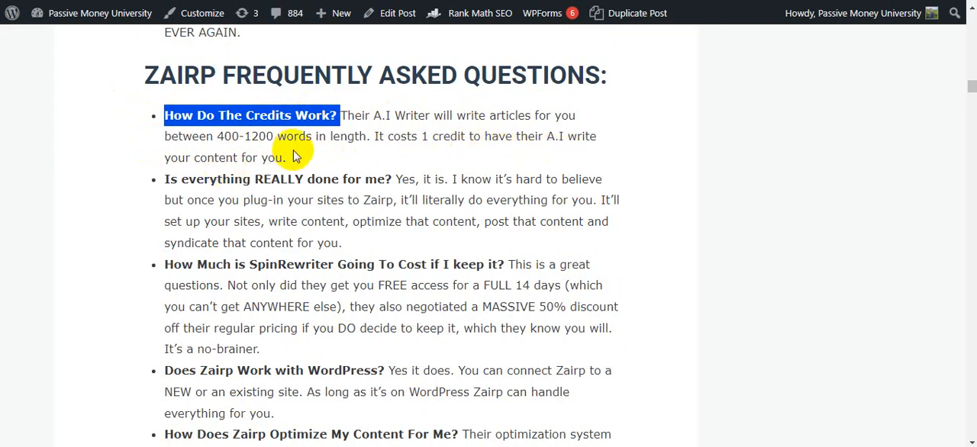
pyautogui.moveTo(287, 158); pyautogui.dragTo(139, 127)
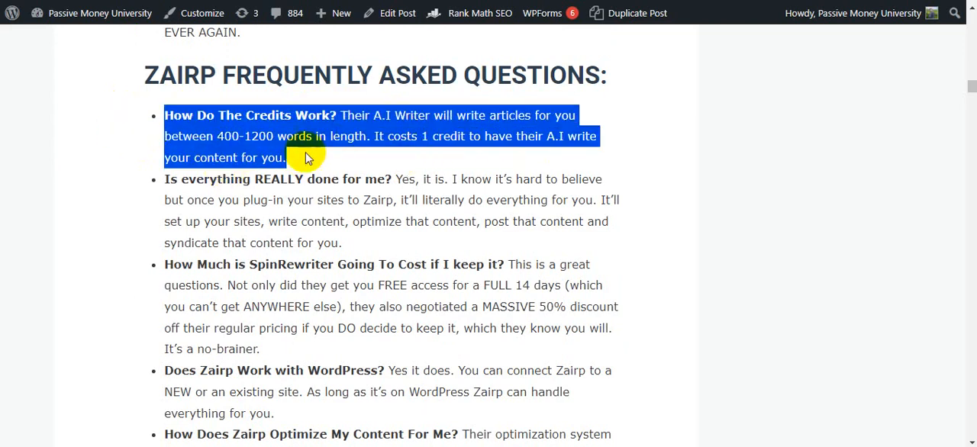
pyautogui.scroll(-1, 277, 142)
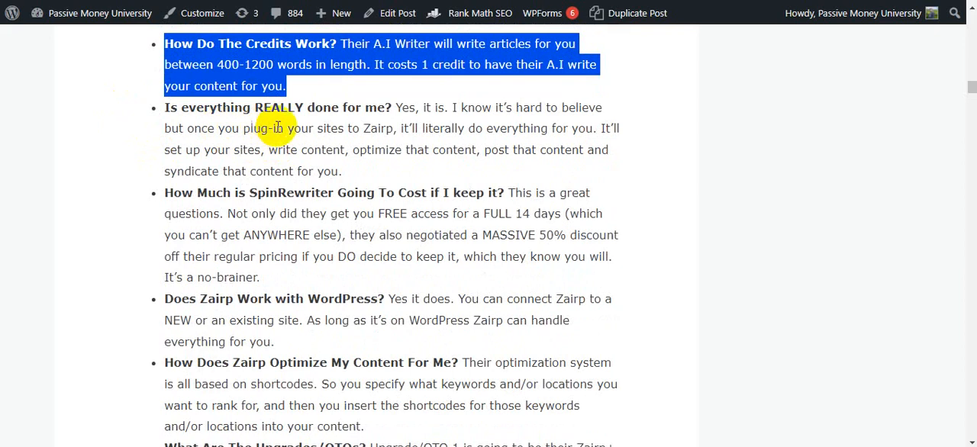
pyautogui.moveTo(397, 107); pyautogui.dragTo(125, 109)
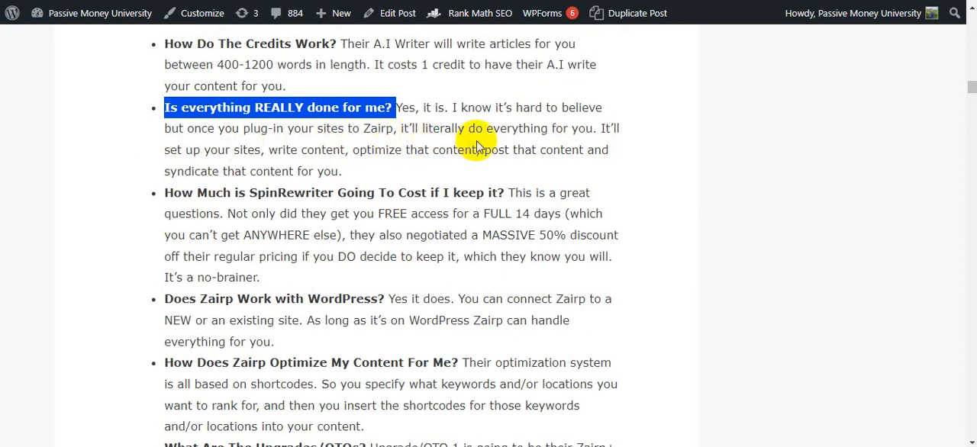
# Step: Read the FAQ answers on SpinRewriter's cost, whether Zairp works with WordPress, and how it optimizes content
pyautogui.scroll(-1, 185, 120)
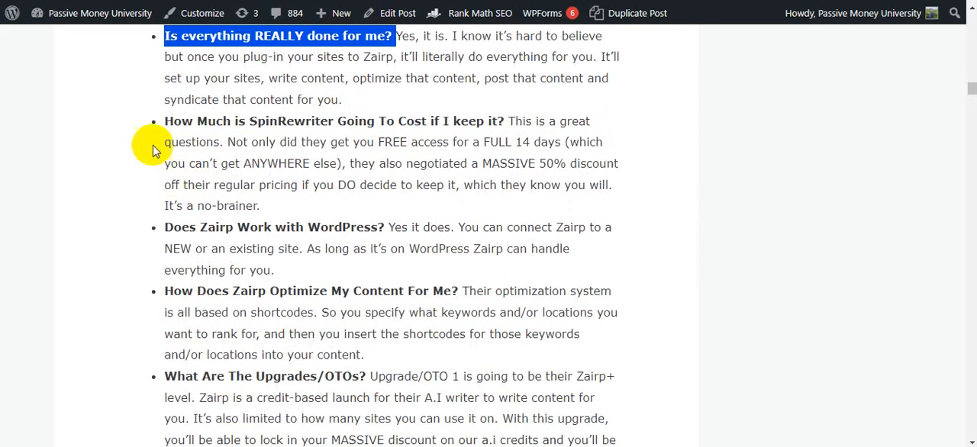
pyautogui.moveTo(159, 120); pyautogui.dragTo(514, 133)
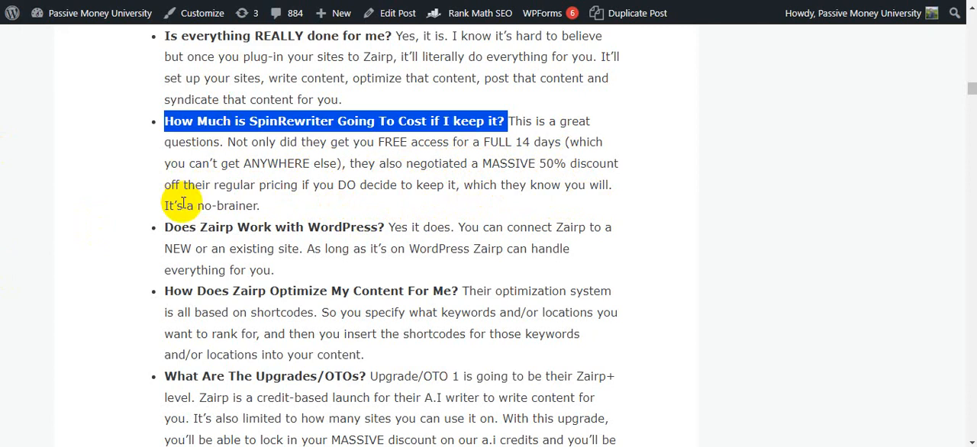
pyautogui.moveTo(257, 187); pyautogui.dragTo(144, 146)
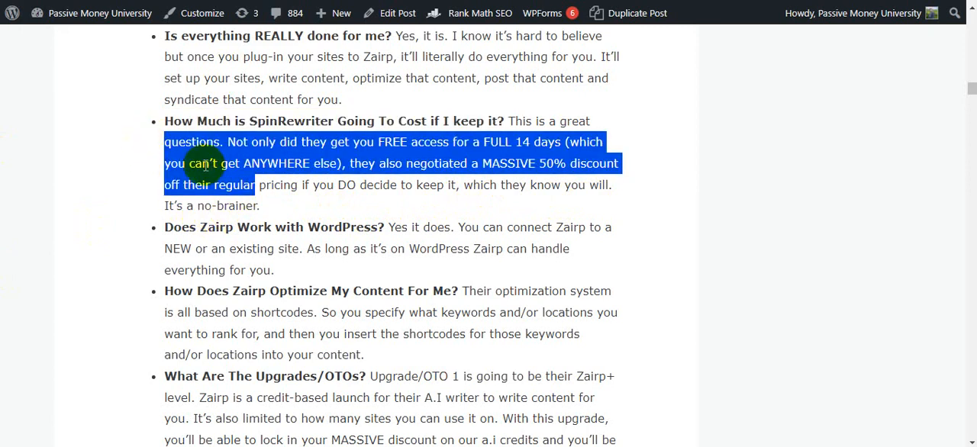
pyautogui.scroll(-2, 158, 169)
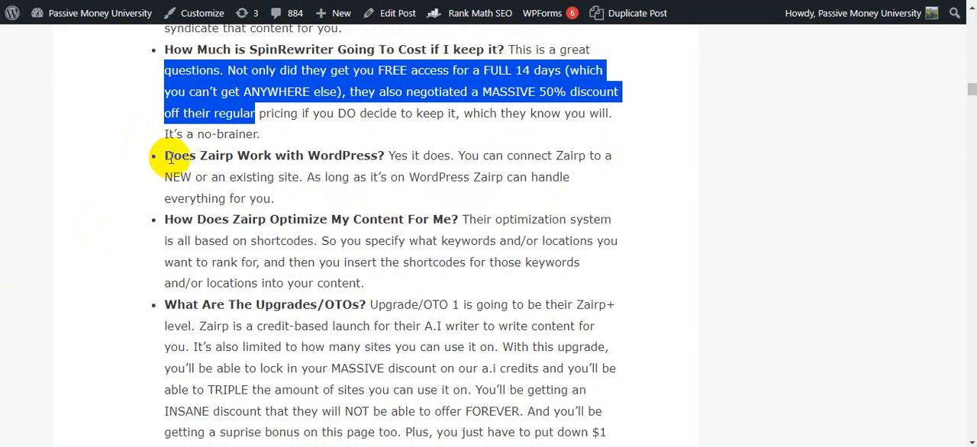
pyautogui.moveTo(384, 155); pyautogui.dragTo(164, 155)
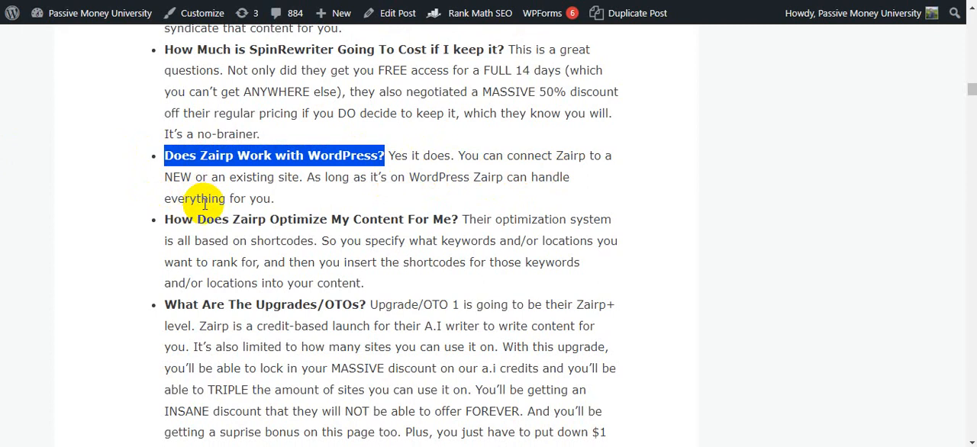
pyautogui.scroll(-2, 175, 200)
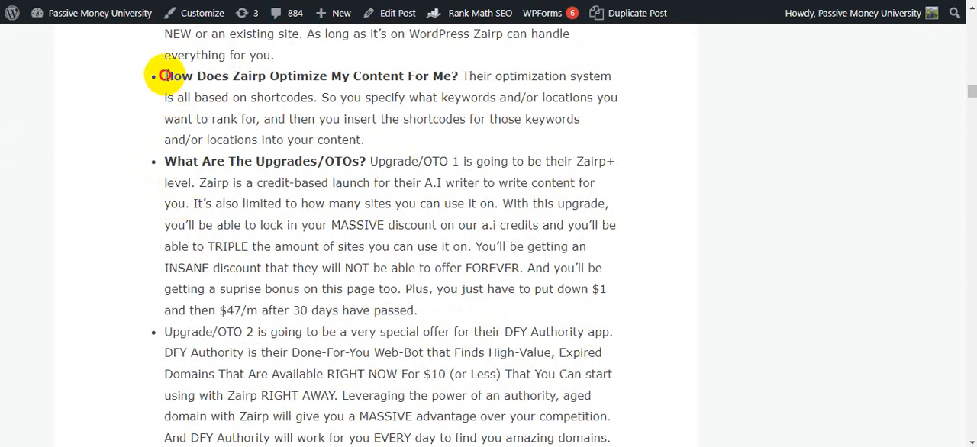
pyautogui.moveTo(164, 76); pyautogui.dragTo(456, 70)
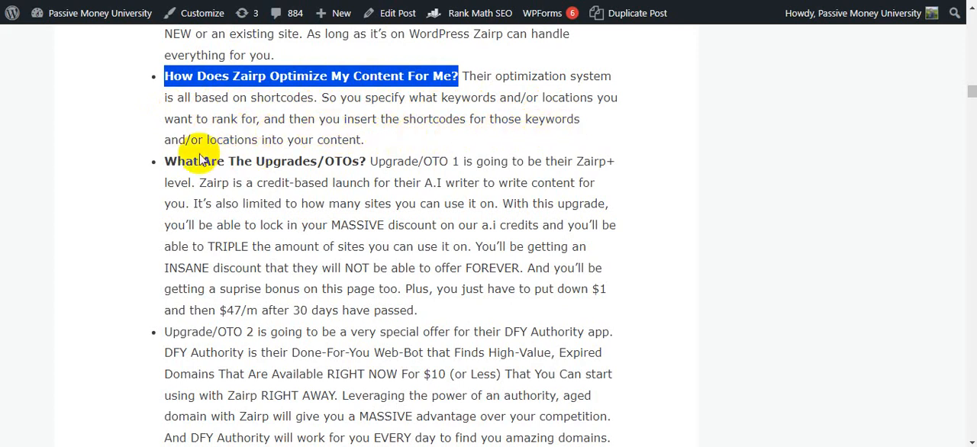
# Step: Read the FAQ answers on content optimization and on the OTO 1, OTO 2 and OTO 3 upgrades, including their prices
pyautogui.moveTo(367, 140); pyautogui.dragTo(66, 91)
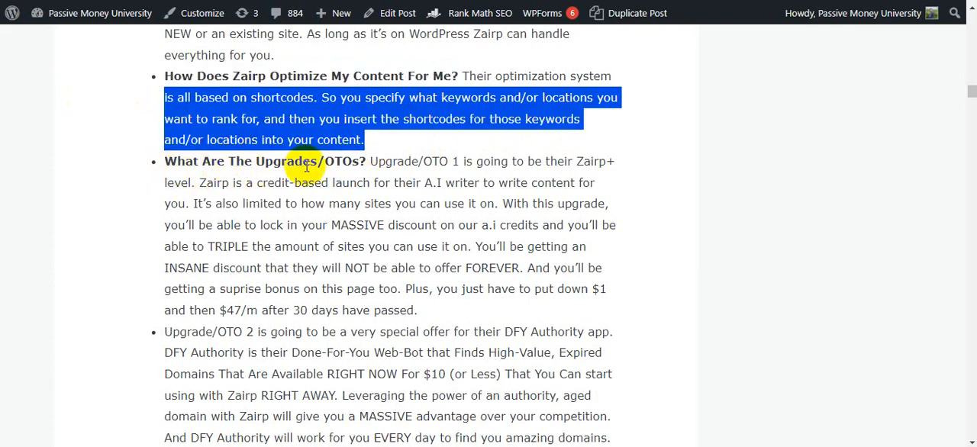
pyautogui.moveTo(371, 162); pyautogui.dragTo(443, 238)
pyautogui.scroll(-1, 391, 248)
pyautogui.scroll(-1, 392, 249)
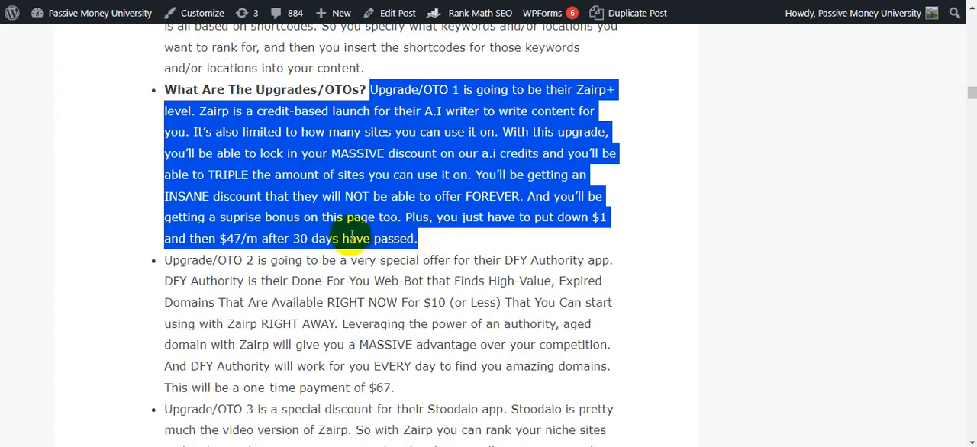
pyautogui.scroll(-1, 180, 229)
pyautogui.scroll(-1, 229, 221)
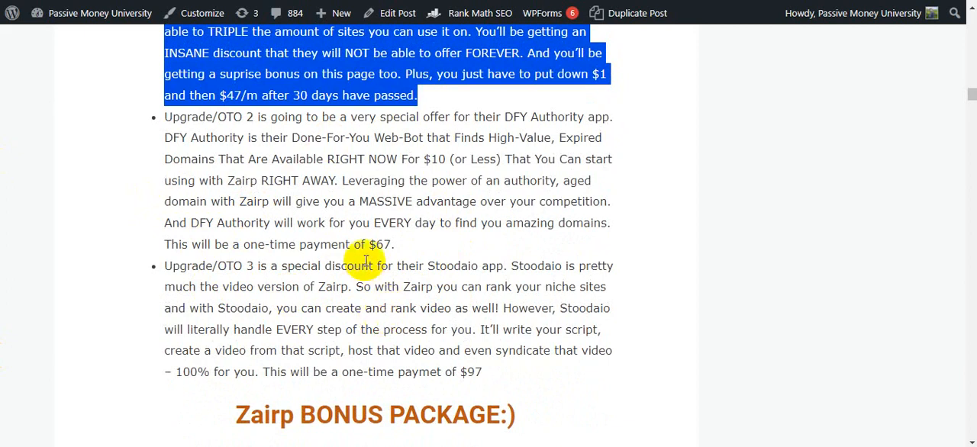
pyautogui.moveTo(362, 245); pyautogui.dragTo(395, 245)
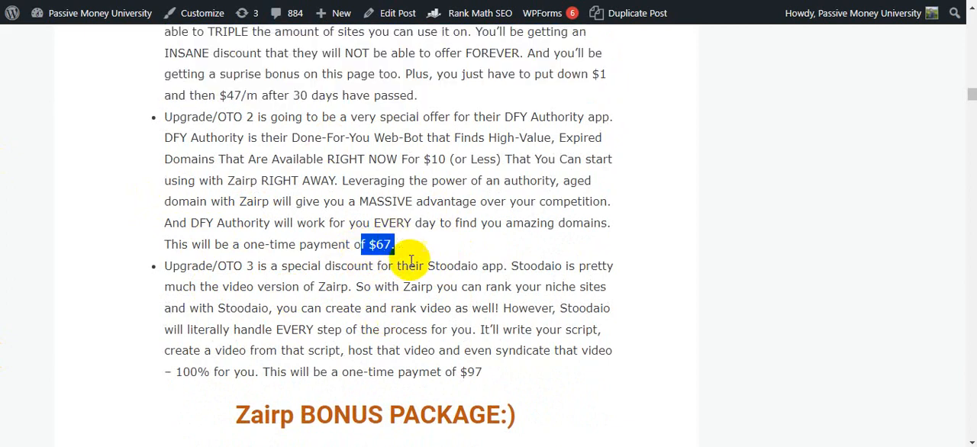
pyautogui.doubleClick(464, 371)
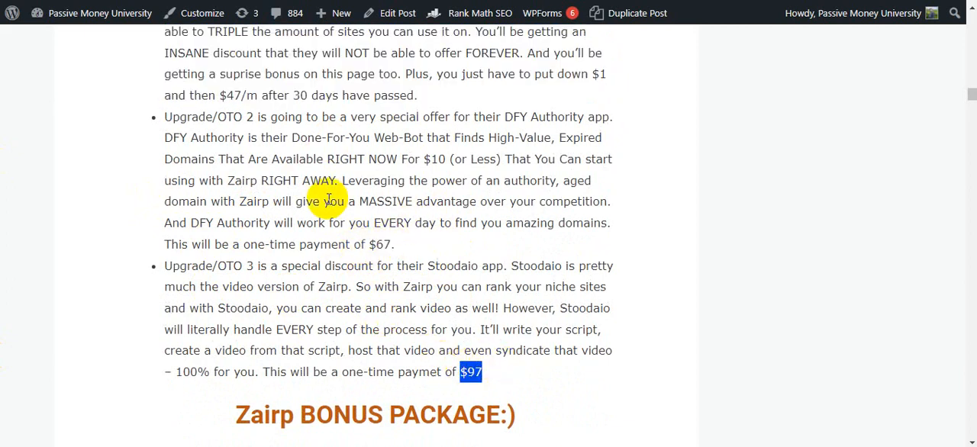
# Step: Look through the bonuses pictured in the "Zairp BONUS PACKAGE" section of the review post
pyautogui.scroll(-4, 329, 200)
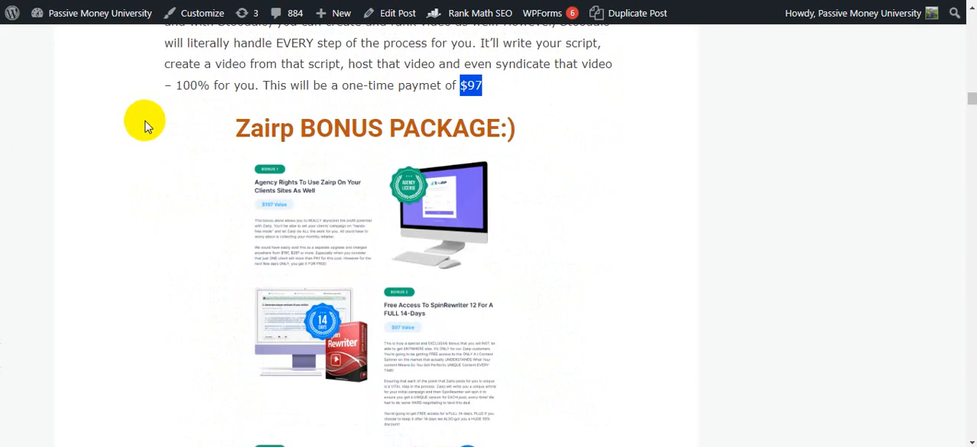
pyautogui.click(454, 69)
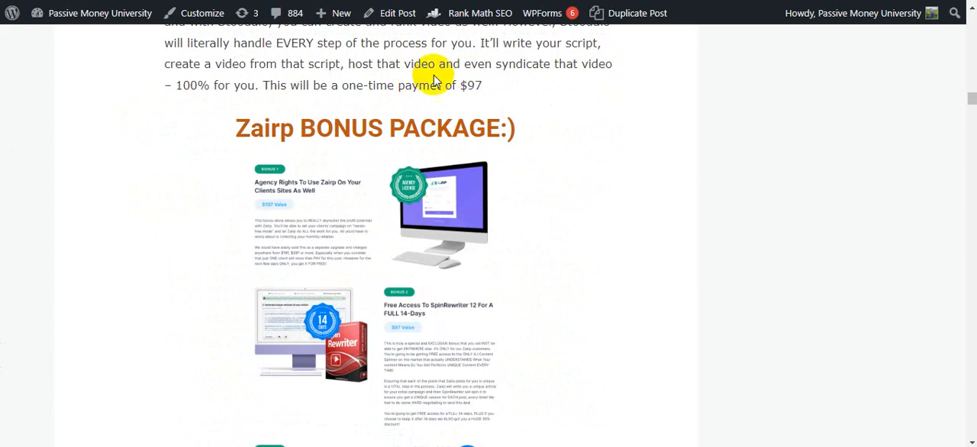
pyautogui.moveTo(188, 135); pyautogui.dragTo(517, 127)
pyautogui.click(458, 95)
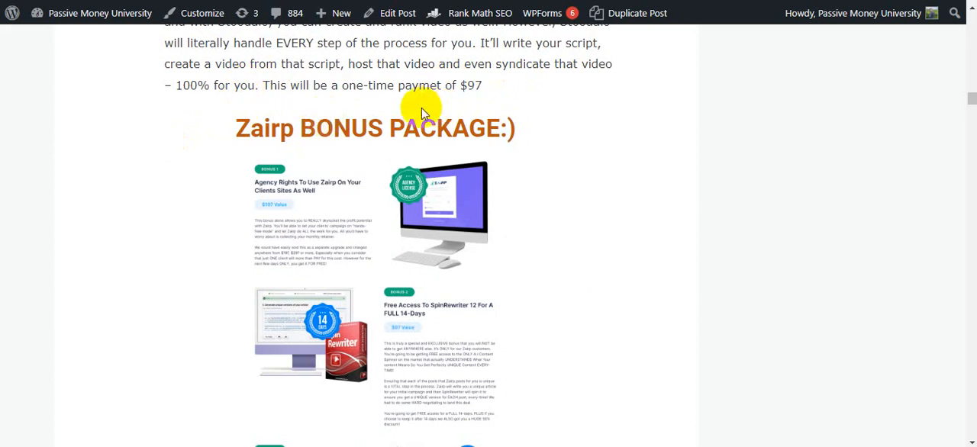
pyautogui.click(216, 125)
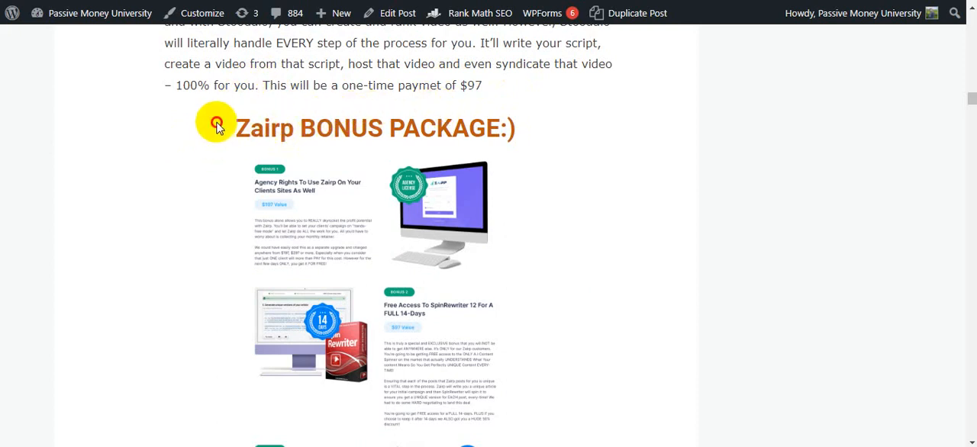
pyautogui.moveTo(217, 126); pyautogui.dragTo(561, 122)
pyautogui.scroll(-4, 220, 127)
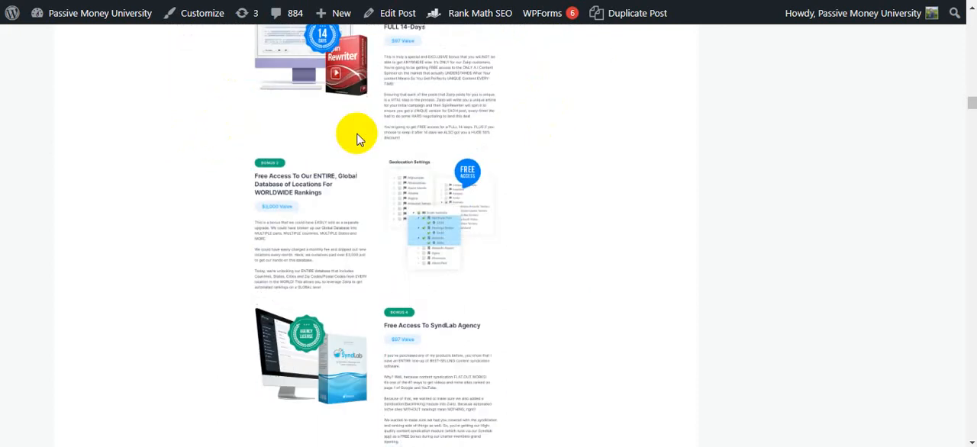
pyautogui.scroll(-4, 359, 140)
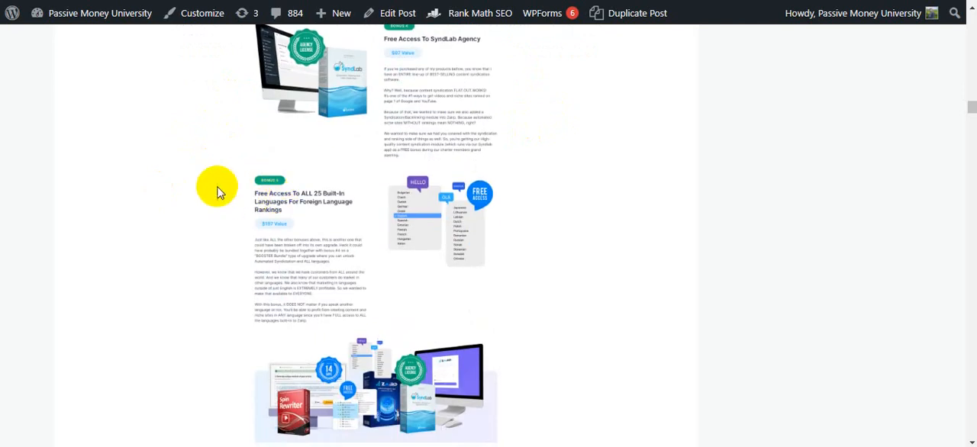
pyautogui.scroll(-3, 217, 193)
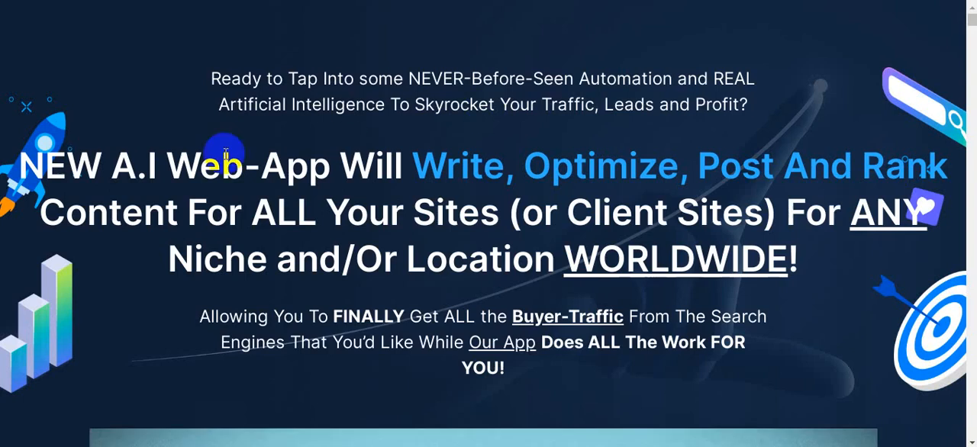
# Step: Glance at the Zairp sales page headline and read the review post's exclusive bonuses introduction, including the bonus package value
pyautogui.scroll(-3, 236, 186)
pyautogui.scroll(3, 341, 159)
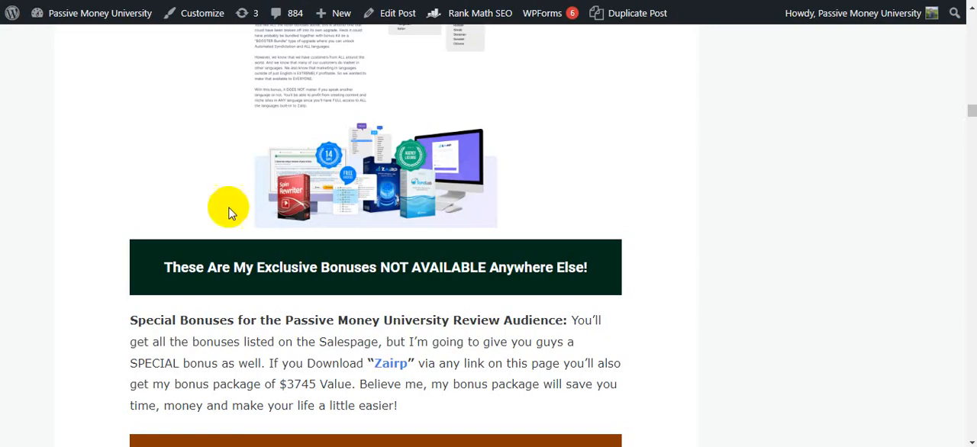
pyautogui.scroll(-2, 227, 198)
pyautogui.moveTo(157, 122); pyautogui.dragTo(460, 123)
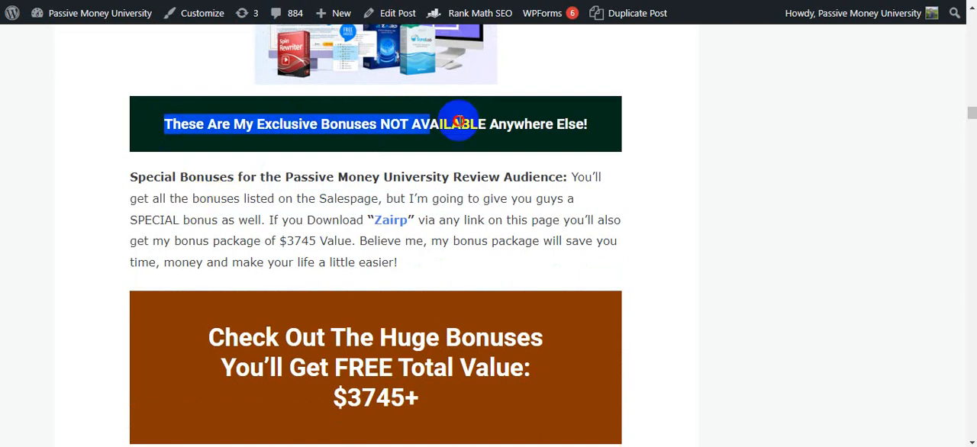
pyautogui.moveTo(279, 241); pyautogui.dragTo(356, 241)
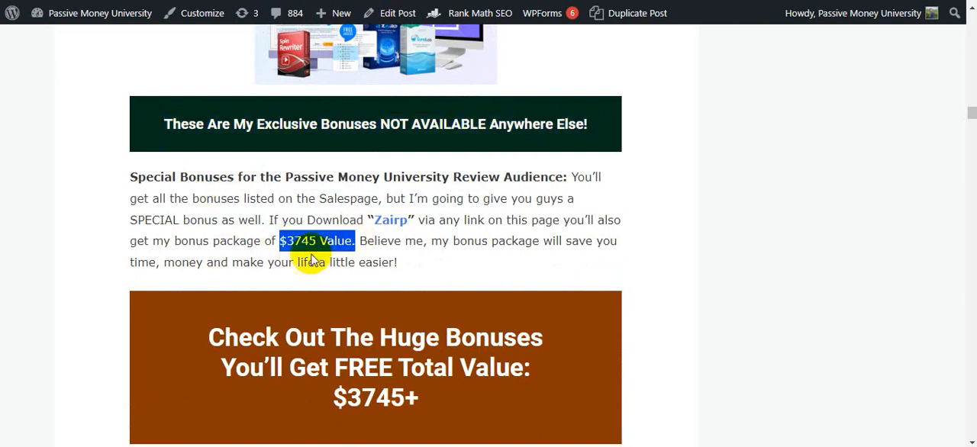
# Step: Skim the exclusive bonus list from 21 Email Marketing Hacks through Solo Ad Sales Funnels and Facebook Fanpage Ad Secrets to Bitcoin For Profit
pyautogui.scroll(-15, 310, 262)
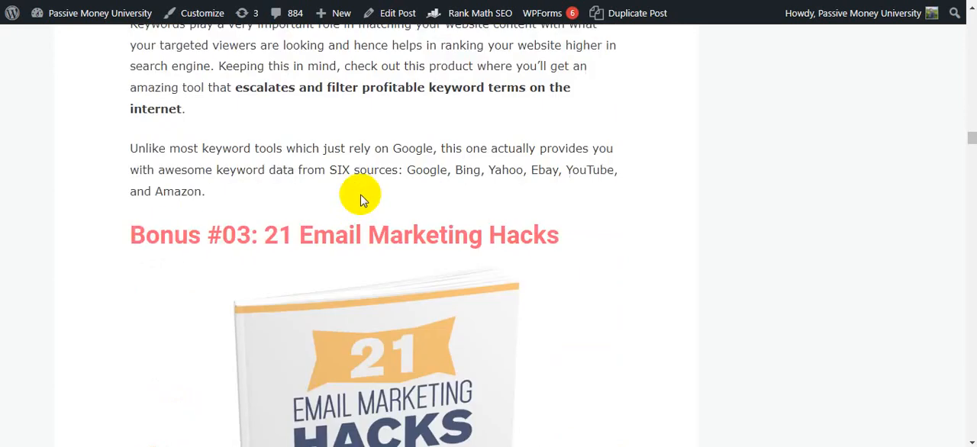
pyautogui.scroll(-10, 114, 174)
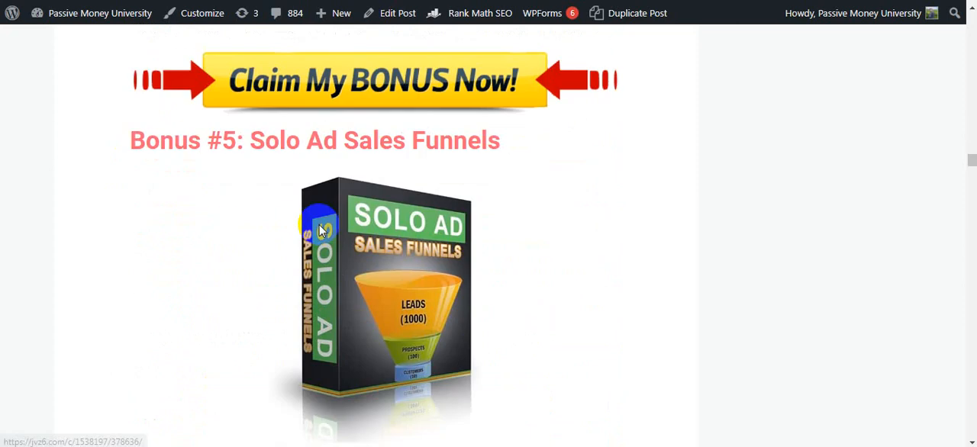
pyautogui.moveTo(133, 143); pyautogui.dragTo(268, 213)
pyautogui.scroll(-15, 259, 214)
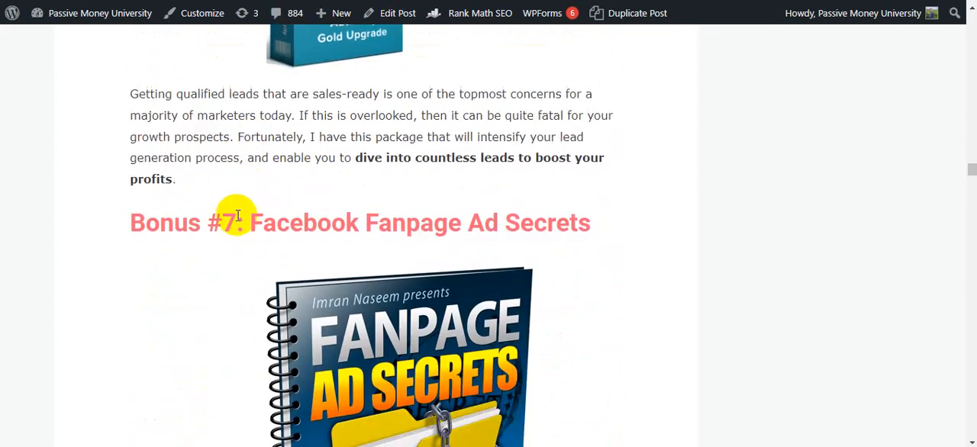
pyautogui.scroll(-4, 305, 212)
pyautogui.scroll(-5, 138, 211)
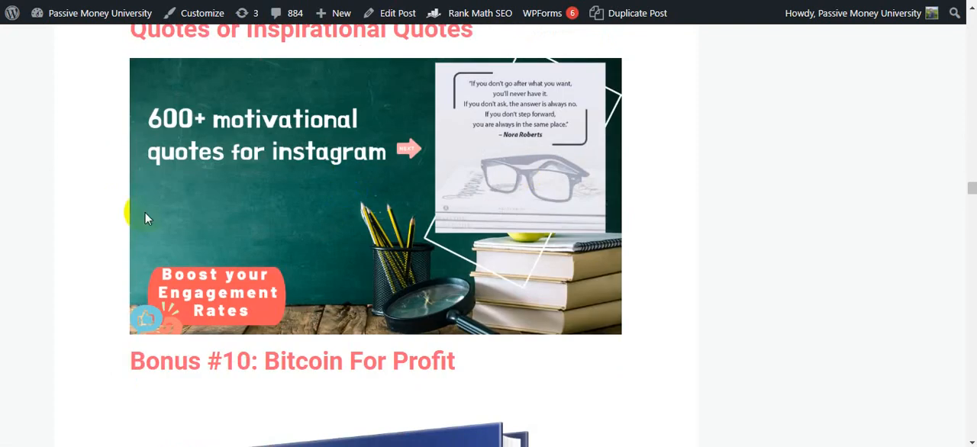
pyautogui.scroll(-15, 171, 219)
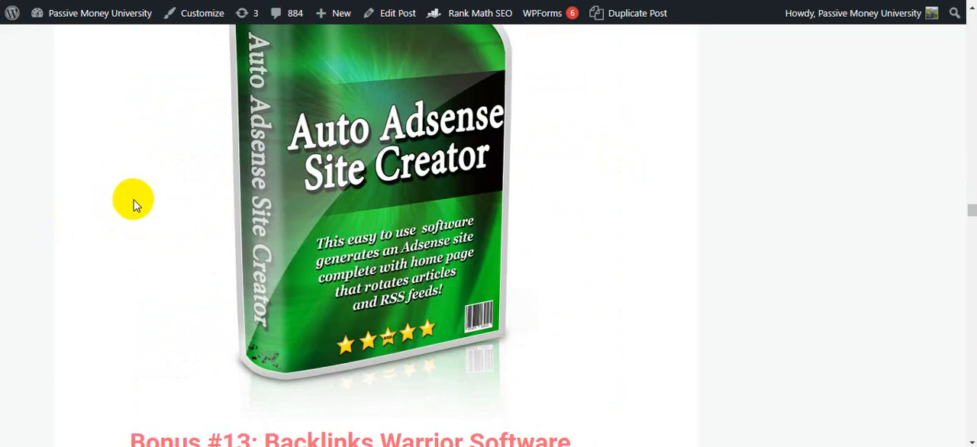
# Step: Examine the Adsense Site Creator and Backlinks Warrior Software entries, bonuses #12 and #13
pyautogui.scroll(5, 130, 201)
pyautogui.moveTo(120, 347); pyautogui.dragTo(536, 421)
pyautogui.scroll(-6, 221, 247)
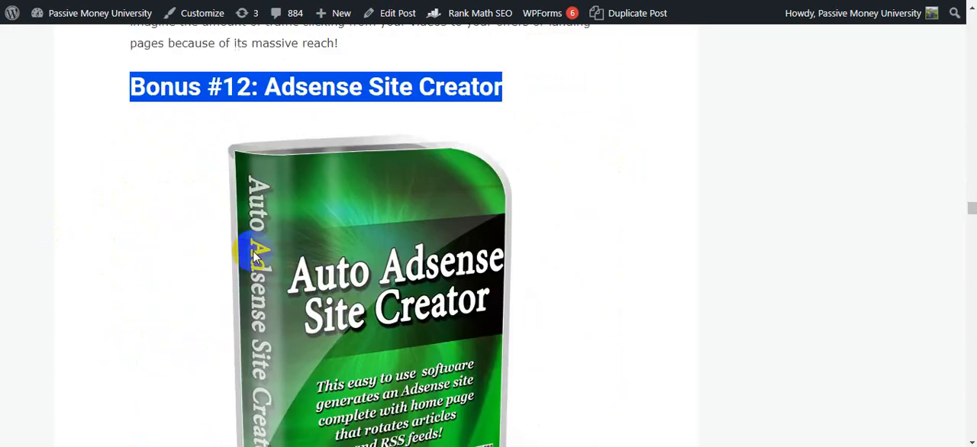
pyautogui.scroll(-3, 222, 247)
pyautogui.moveTo(131, 125); pyautogui.dragTo(727, 103)
pyautogui.scroll(-10, 375, 245)
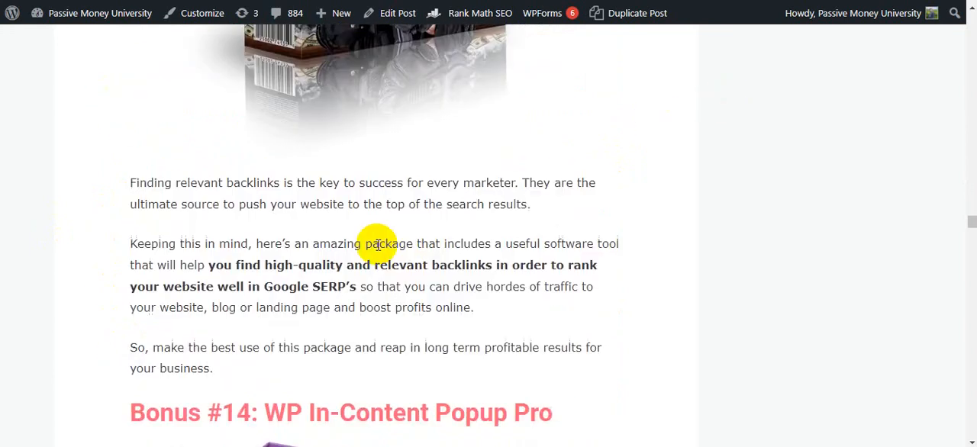
# Step: Look over the Instagram marketing secrets, 100 Product Preselling Tips and 100 Mobile Web Templates bonuses
pyautogui.scroll(-20, 595, 210)
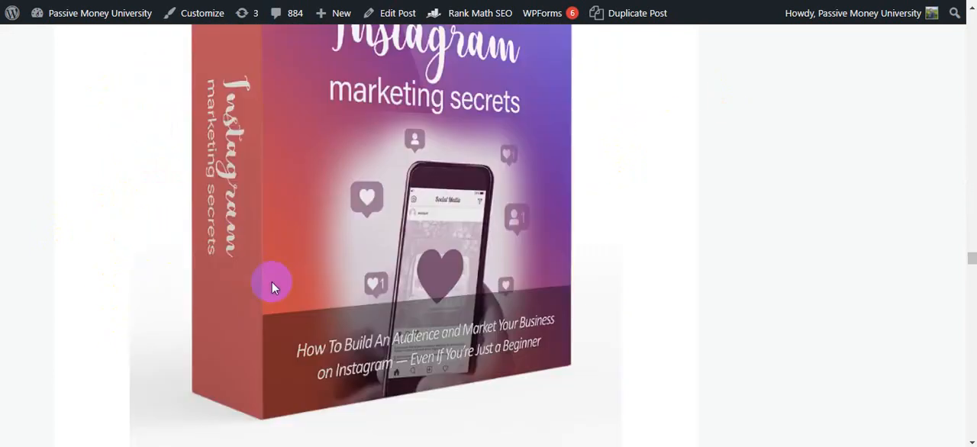
pyautogui.scroll(-5, 254, 237)
pyautogui.scroll(12, 244, 229)
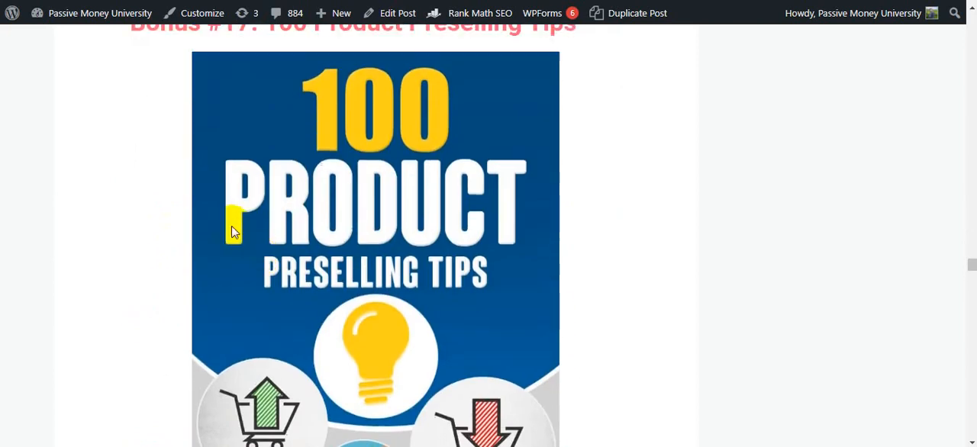
pyautogui.scroll(-6, 257, 280)
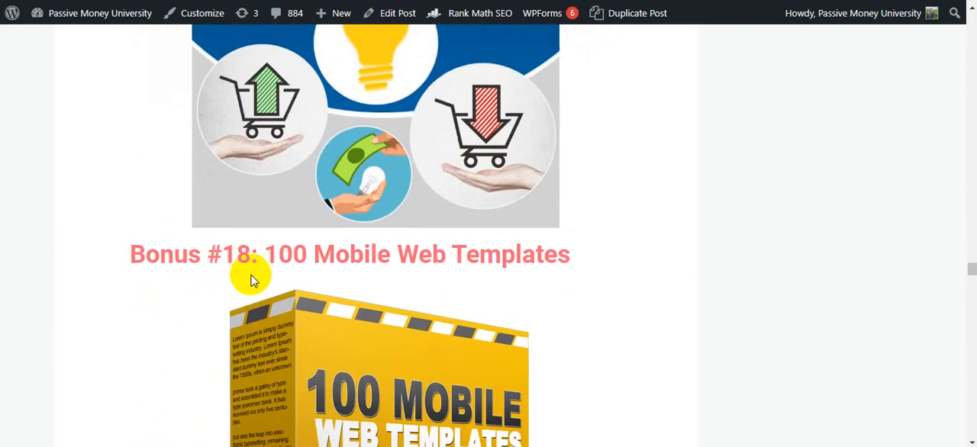
pyautogui.moveTo(279, 253); pyautogui.dragTo(653, 246)
pyautogui.scroll(-15, 207, 270)
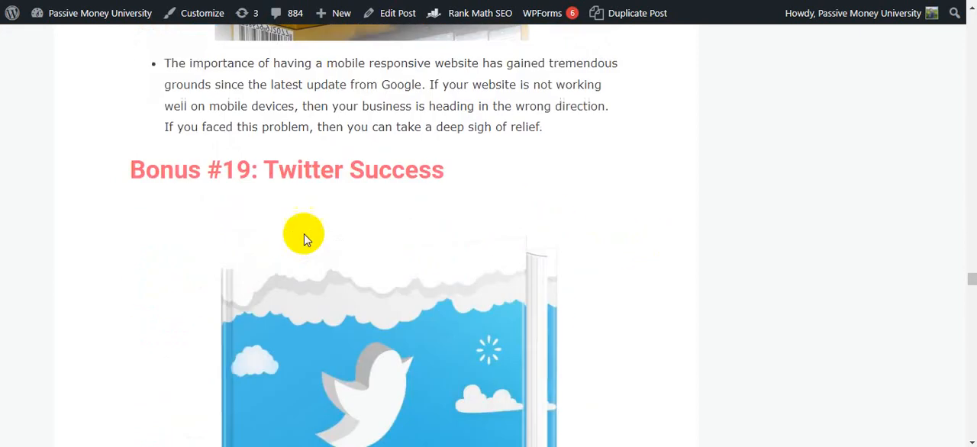
# Step: Skim past the WordPress Video Robot Plugin bonus and examine bonus #26, 100 Mobile ClickBank Website Templates
pyautogui.scroll(-20, 192, 210)
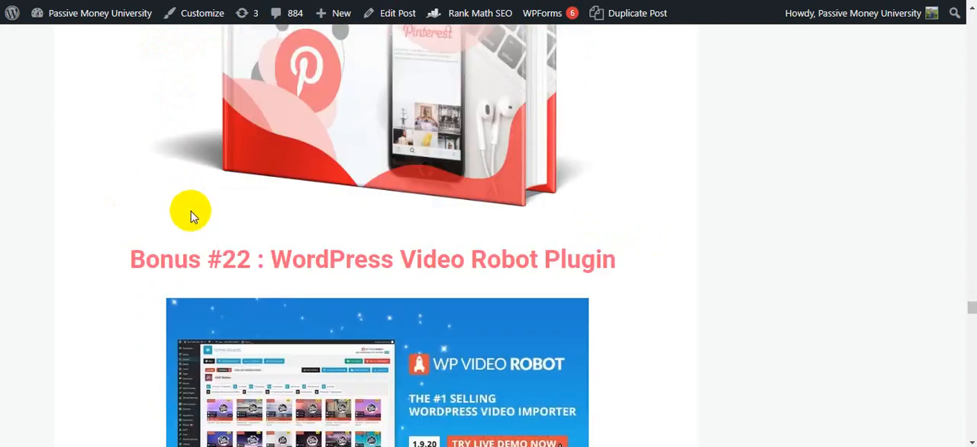
pyautogui.scroll(-13, 187, 217)
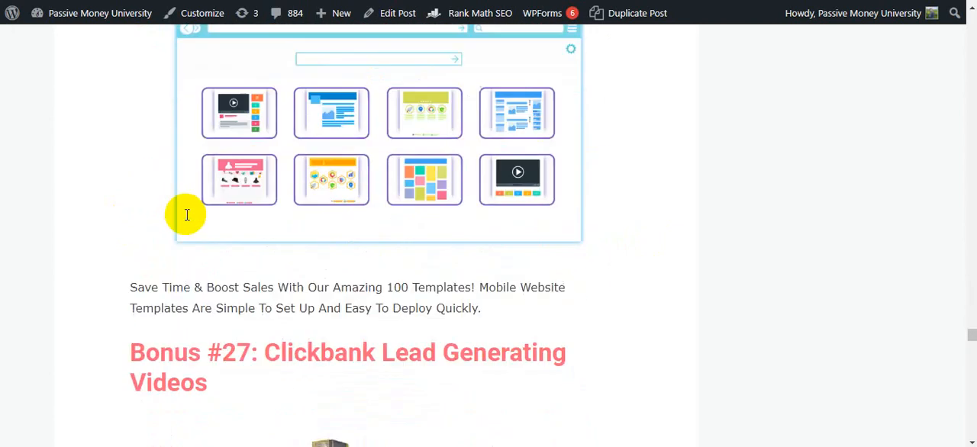
pyautogui.scroll(5, 184, 218)
pyautogui.scroll(2, 184, 218)
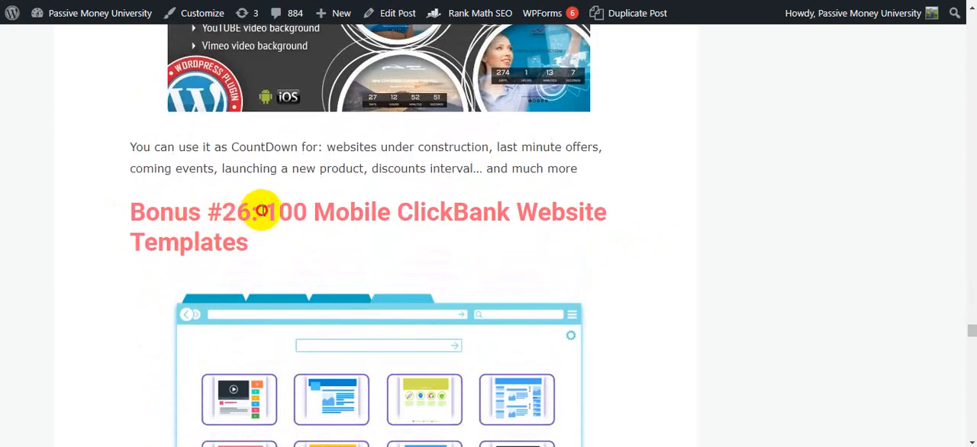
pyautogui.moveTo(262, 211); pyautogui.dragTo(353, 255)
pyautogui.scroll(-15, 151, 203)
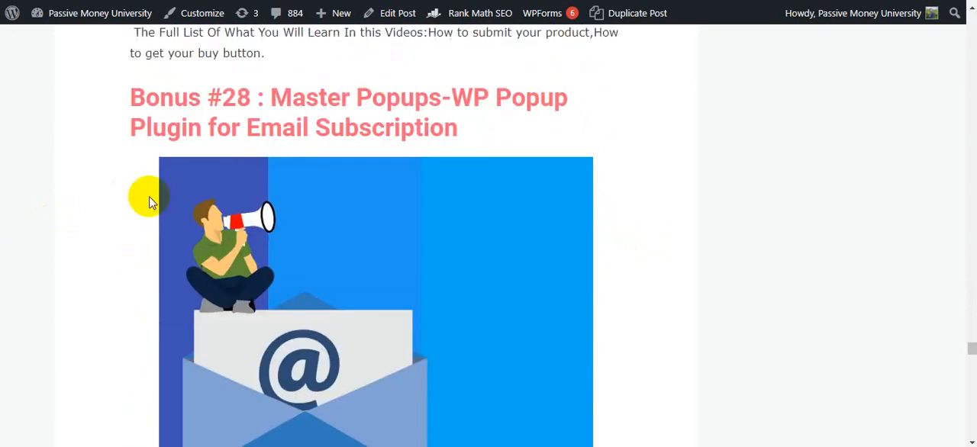
# Step: Look through the last numbered bonuses up to #30, the 5 Ecover Graphic Templates
pyautogui.scroll(-20, 151, 203)
pyautogui.scroll(3, 152, 205)
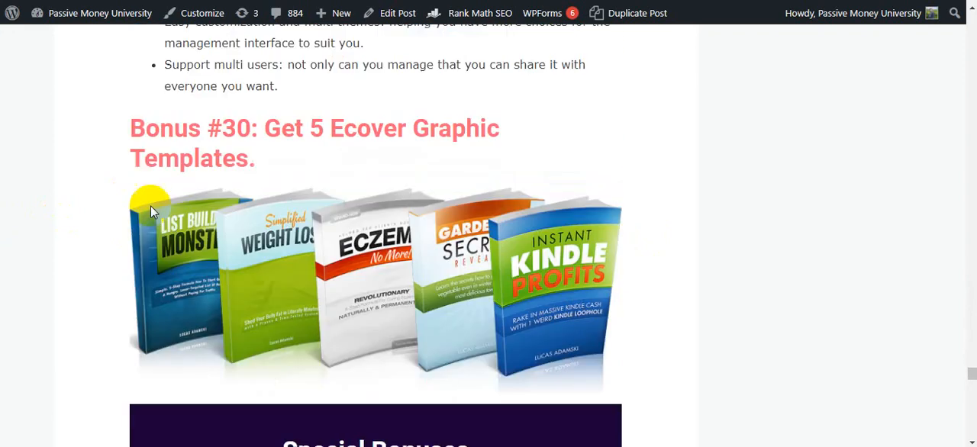
pyautogui.scroll(1, 150, 205)
pyautogui.moveTo(120, 183); pyautogui.dragTo(349, 201)
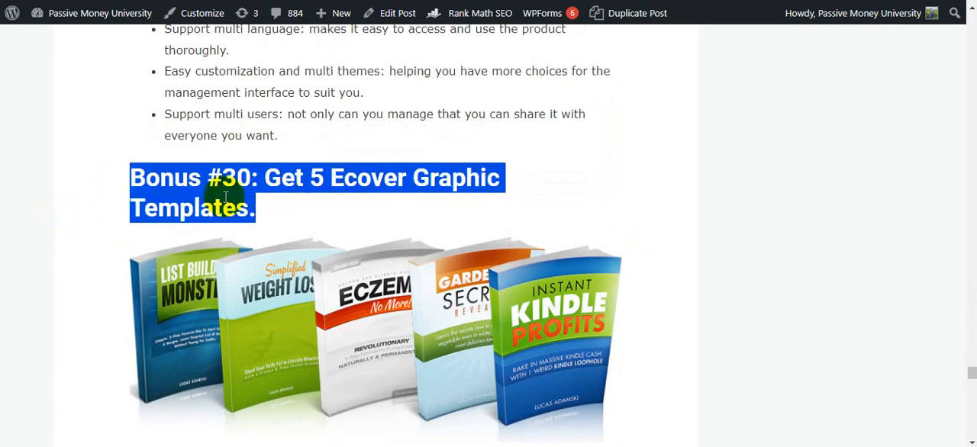
# Step: Read the Special Bonuses section about the top 21 high-quality PLR ebooks with private label rights
pyautogui.scroll(-7, 225, 197)
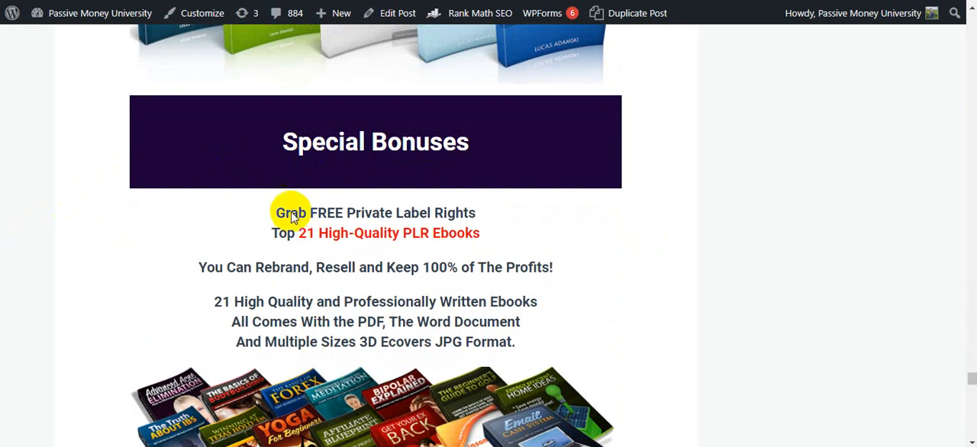
pyautogui.scroll(-1, 312, 227)
pyautogui.moveTo(270, 162); pyautogui.dragTo(475, 163)
pyautogui.click(359, 164)
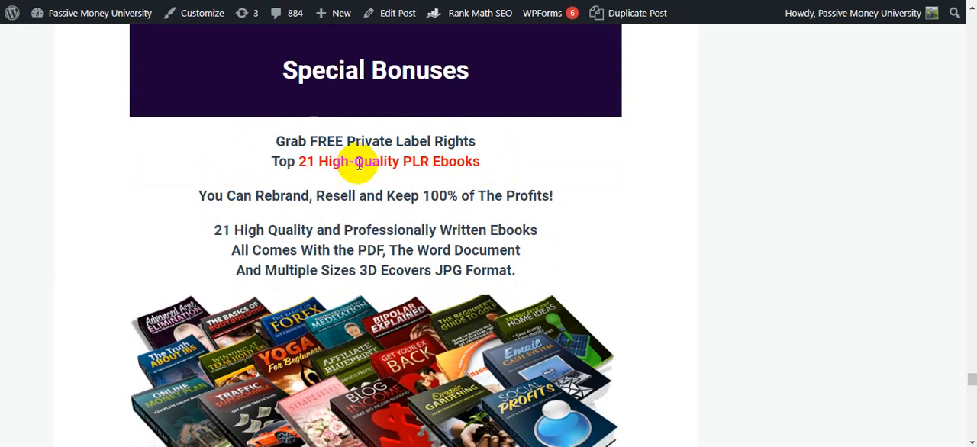
pyautogui.scroll(-1, 316, 153)
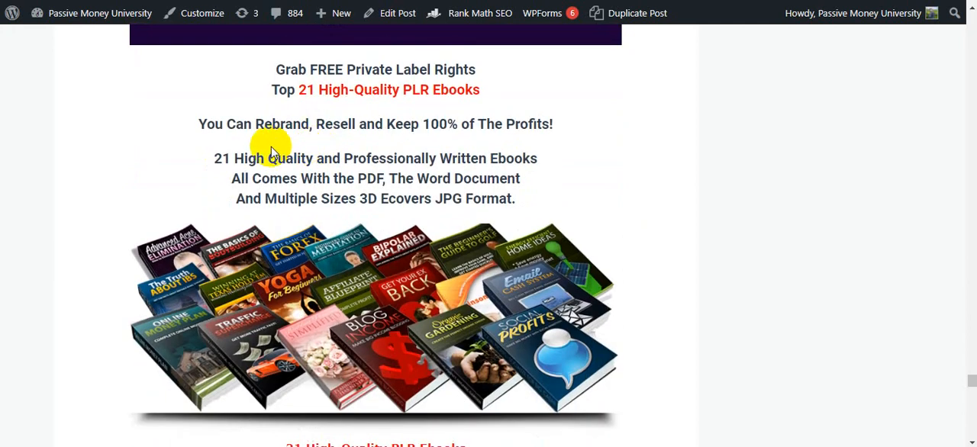
# Step: Examine the rebranding and resale terms, included formats and cover images of the 21 PLR ebooks
pyautogui.moveTo(269, 69); pyautogui.dragTo(574, 142)
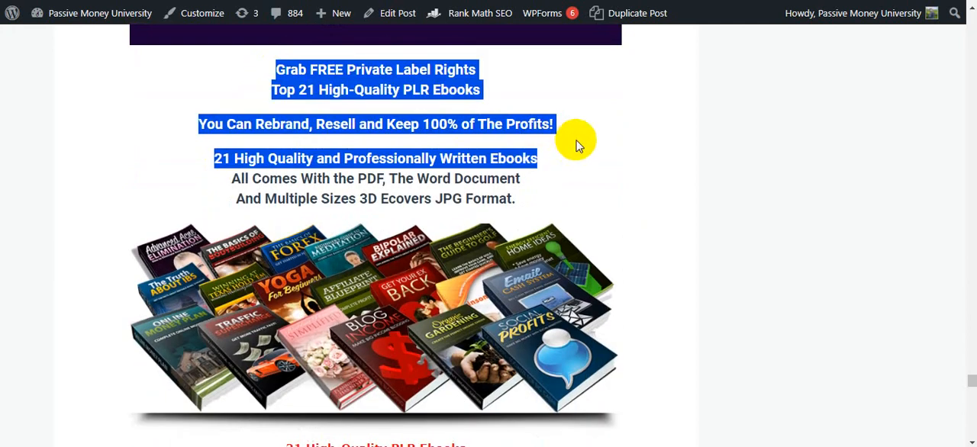
pyautogui.click(428, 141)
pyautogui.scroll(-1, 296, 150)
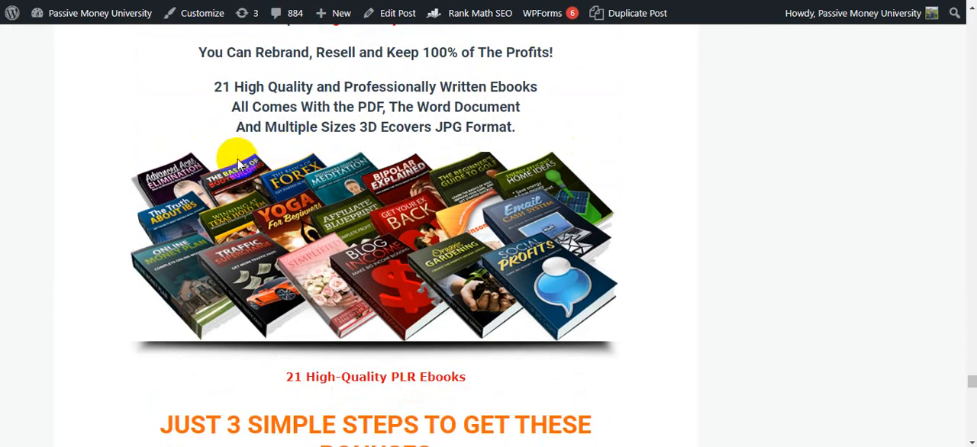
# Step: Read the three steps to get the bonuses, including the delivery details, the support e-mail address and the sample WarriorPlus purchase page
pyautogui.scroll(-5, 235, 158)
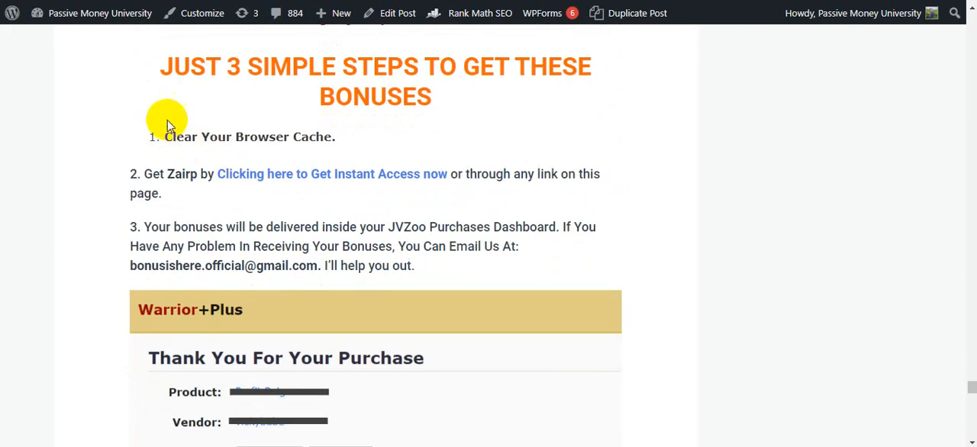
pyautogui.moveTo(150, 74); pyautogui.dragTo(449, 116)
pyautogui.click(229, 102)
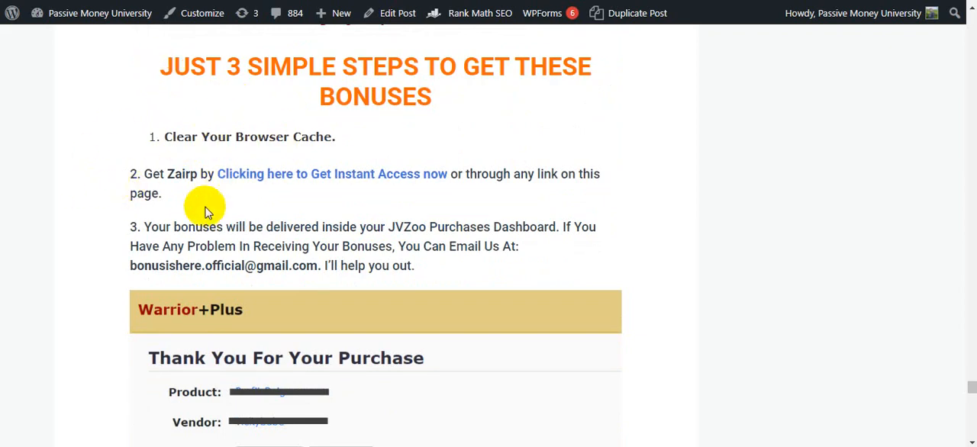
pyautogui.scroll(-3, 197, 178)
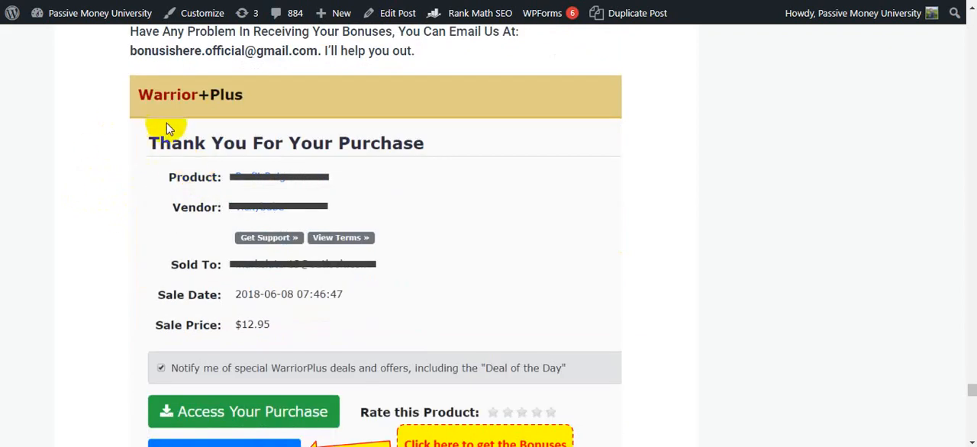
pyautogui.moveTo(318, 51); pyautogui.dragTo(127, 49)
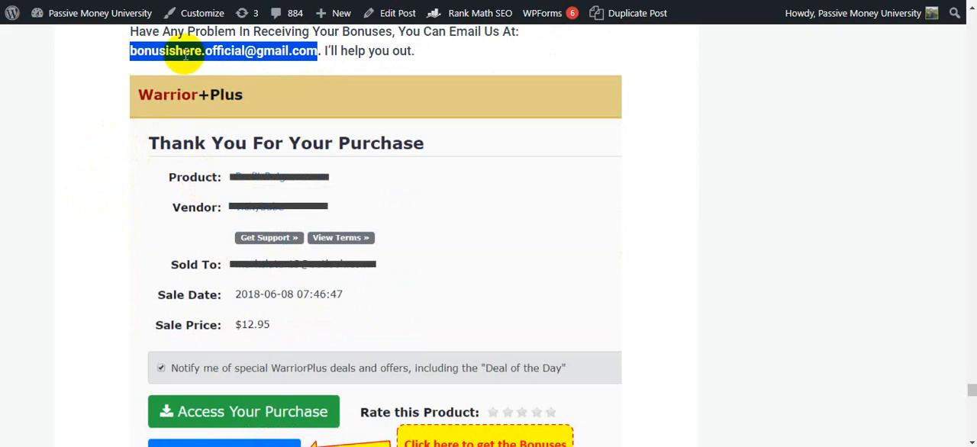
# Step: Skim the closing guarantee, Your Turn and access sections down to the author box, and return to the start of the Zairp review
pyautogui.scroll(-6, 160, 153)
pyautogui.scroll(-10, 164, 145)
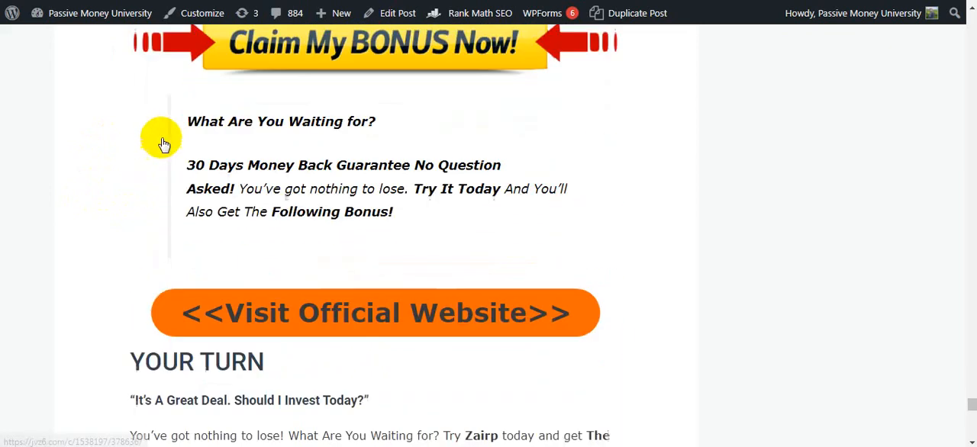
pyautogui.scroll(-7, 138, 134)
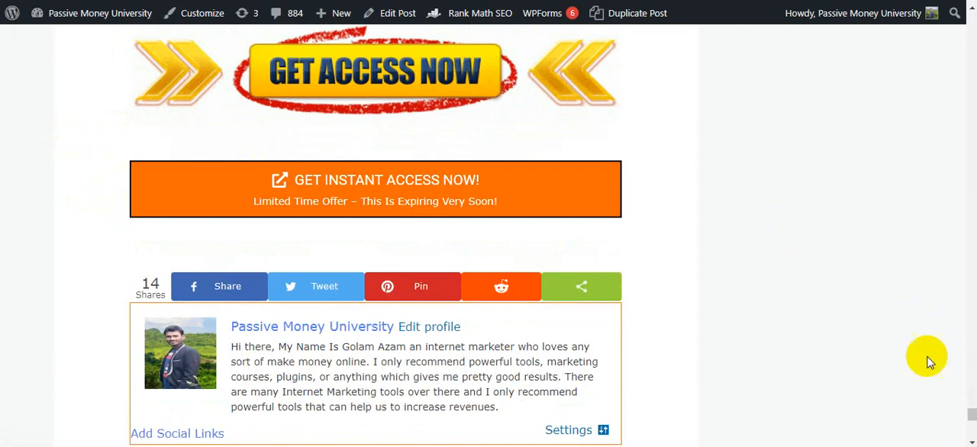
pyautogui.moveTo(972, 415); pyautogui.dragTo(972, 268)
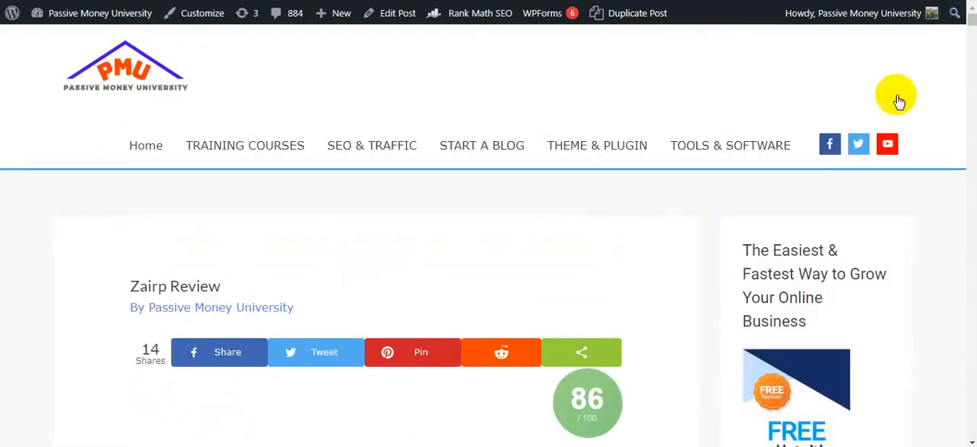